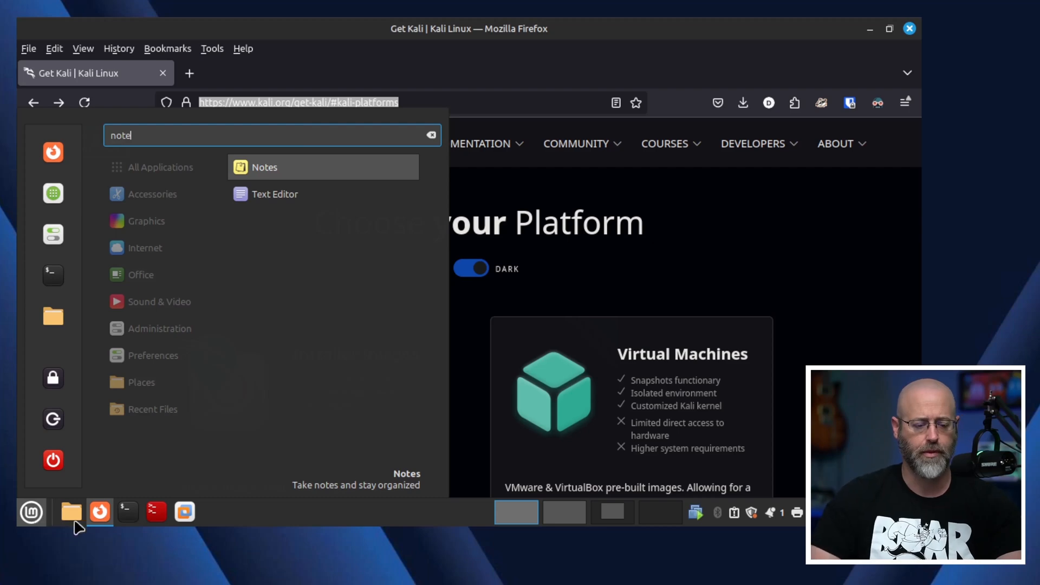
- Paste the Kali platforms page address into a new Text Editor document and enlarge it twice
{"action": "left_click", "coordinate": [276, 196]}
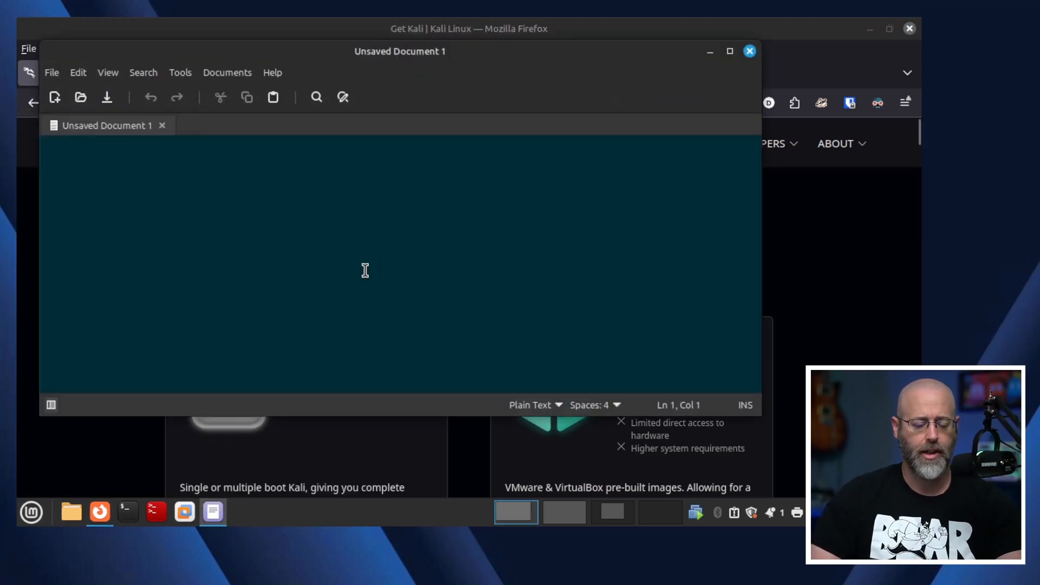
{"action": "right_click", "coordinate": [107, 152]}
{"action": "left_click", "coordinate": [144, 242]}
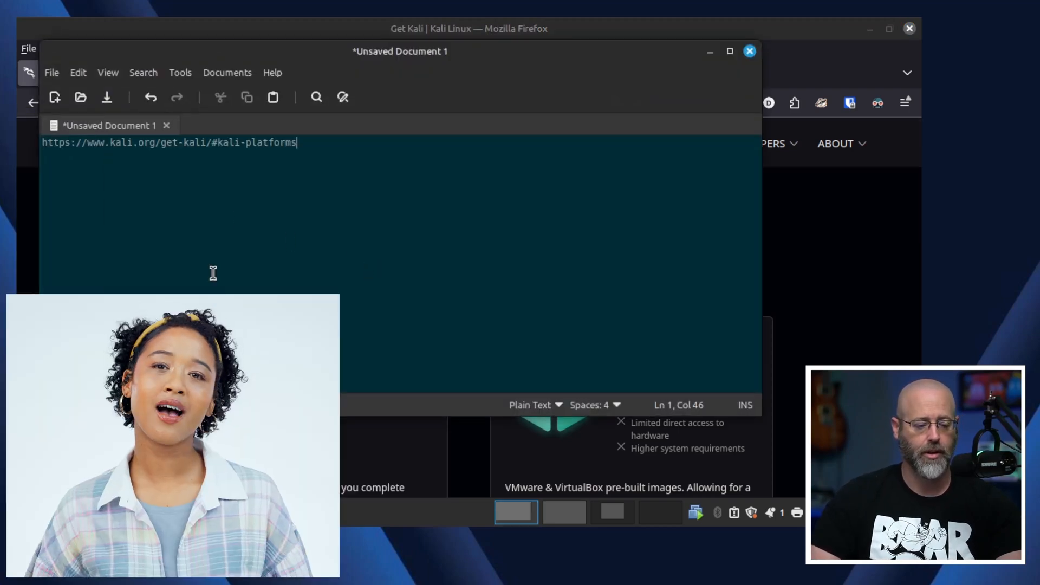
{"action": "key", "text": "ctrl+plus"}
{"action": "key", "text": "ctrl+plus"}
{"action": "key", "text": "ctrl+plus"}
{"action": "key", "text": "ctrl+plus"}
{"action": "key", "text": "ctrl+plus"}
{"action": "key", "text": "ctrl+plus"}
{"action": "key", "text": "ctrl+plus"}
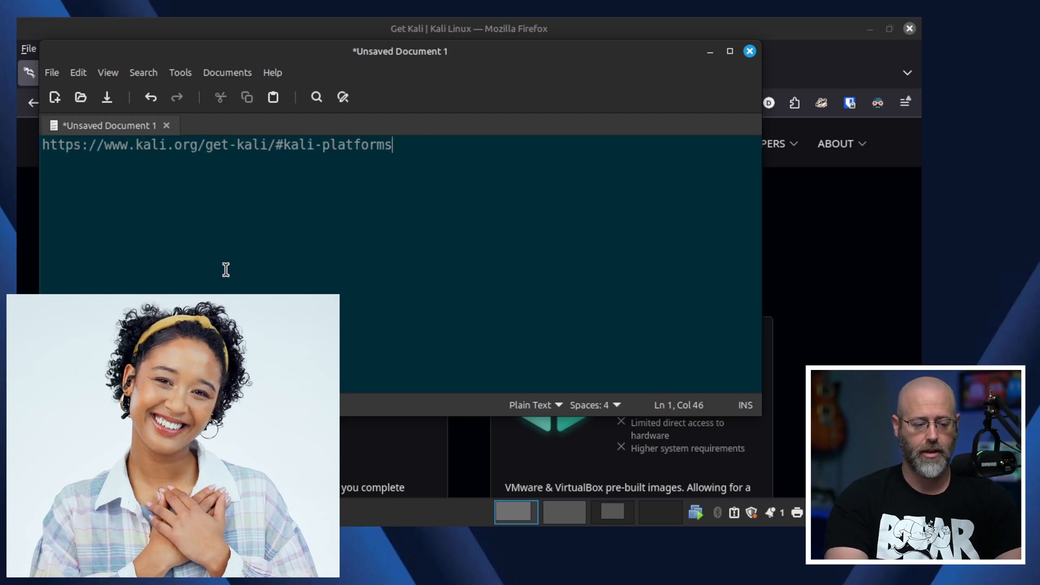
{"action": "key", "text": "ctrl+plus"}
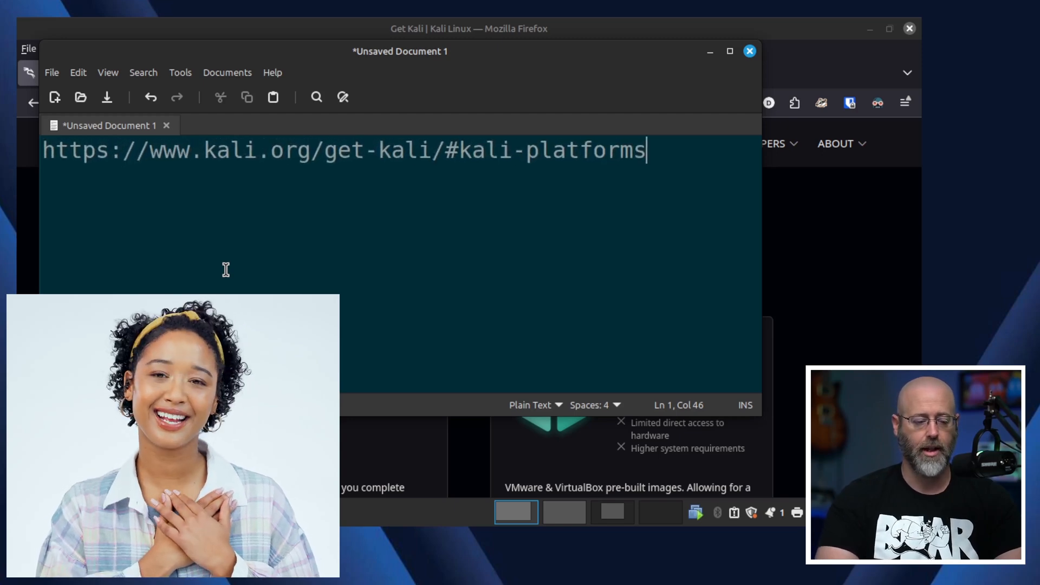
- Highlight part of the pasted address, then close the editor without saving
{"action": "left_click_drag", "start_coordinate": [150, 158], "coordinate": [669, 200]}
{"action": "left_click", "coordinate": [700, 195]}
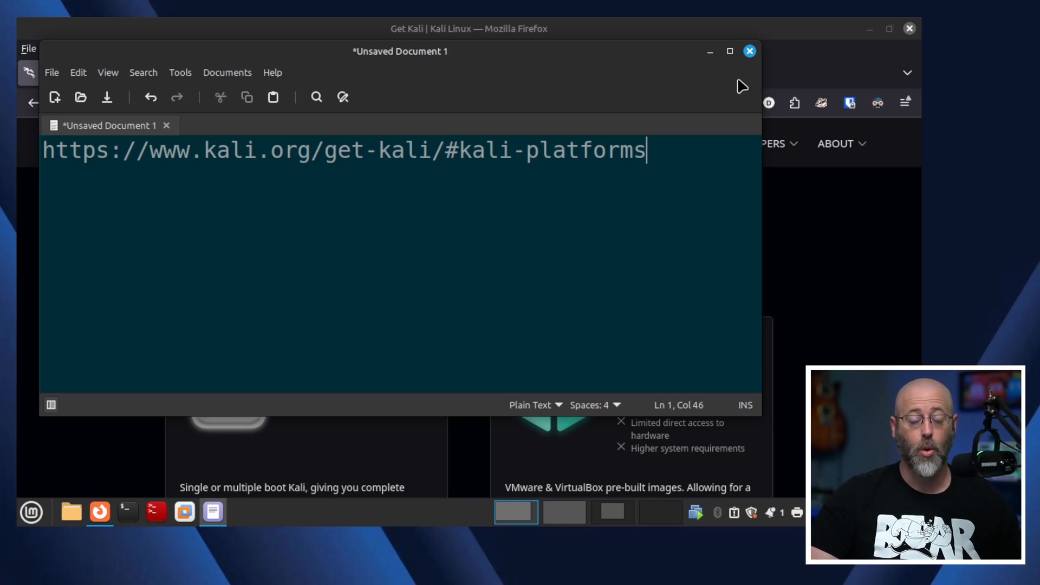
{"action": "left_click", "coordinate": [749, 52]}
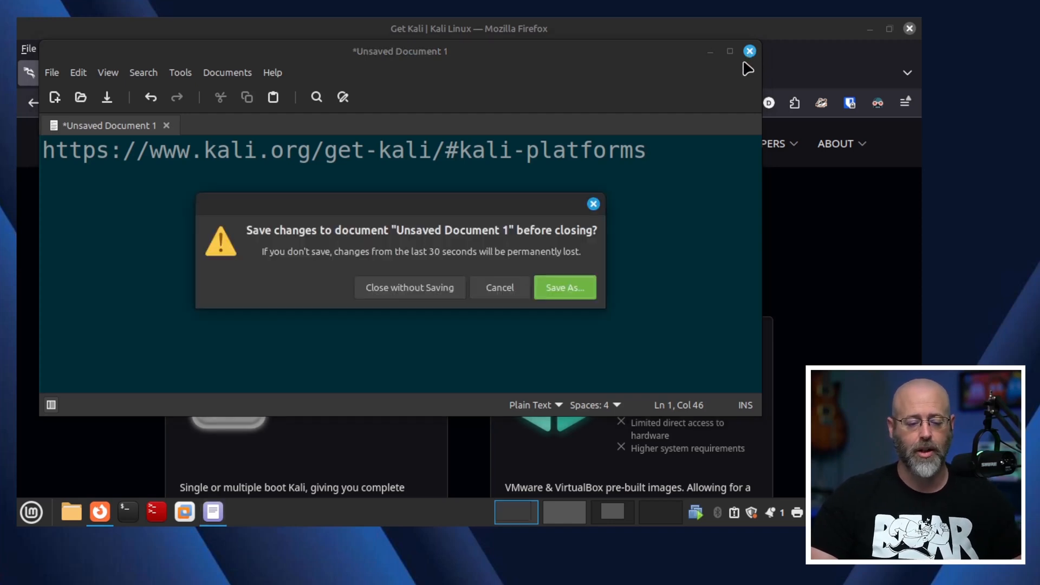
{"action": "left_click", "coordinate": [449, 295]}
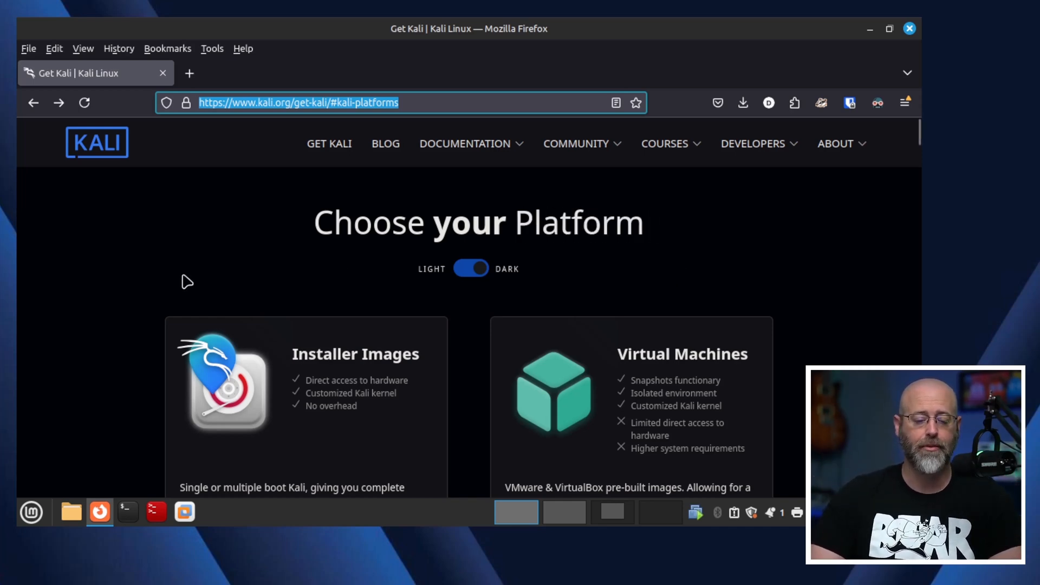
- Jump to the Installer Images section and scroll down to the recommended installer card
{"action": "scroll", "coordinate": [157, 285], "scroll_direction": "down", "scroll_amount": 3}
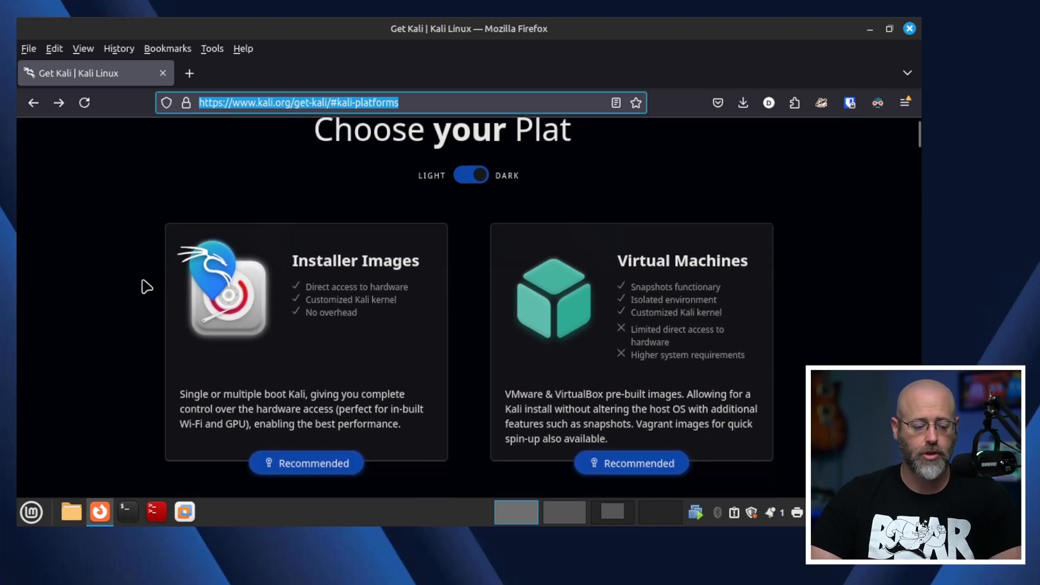
{"action": "left_click", "coordinate": [144, 288]}
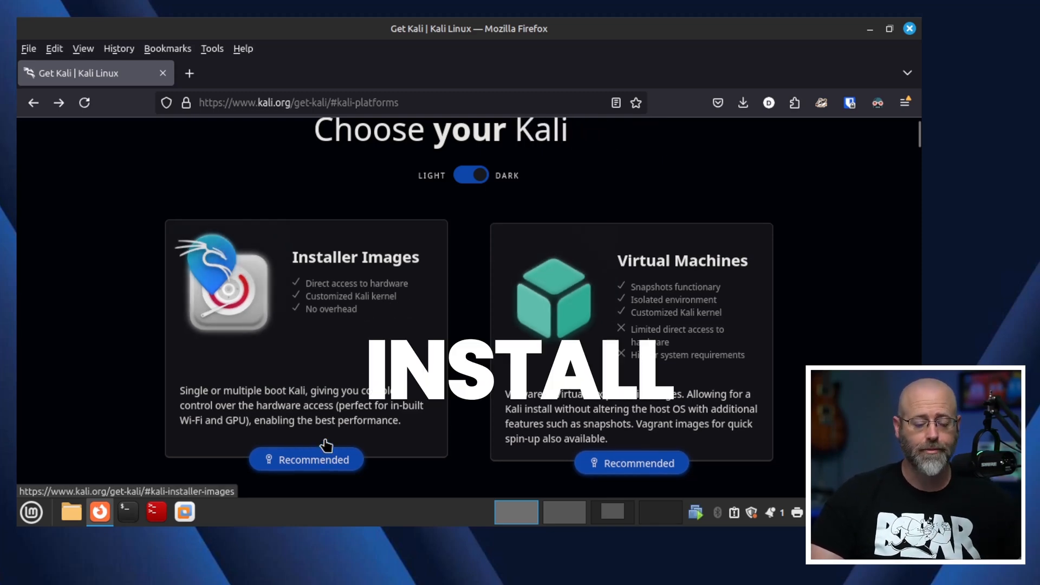
{"action": "left_click", "coordinate": [340, 315]}
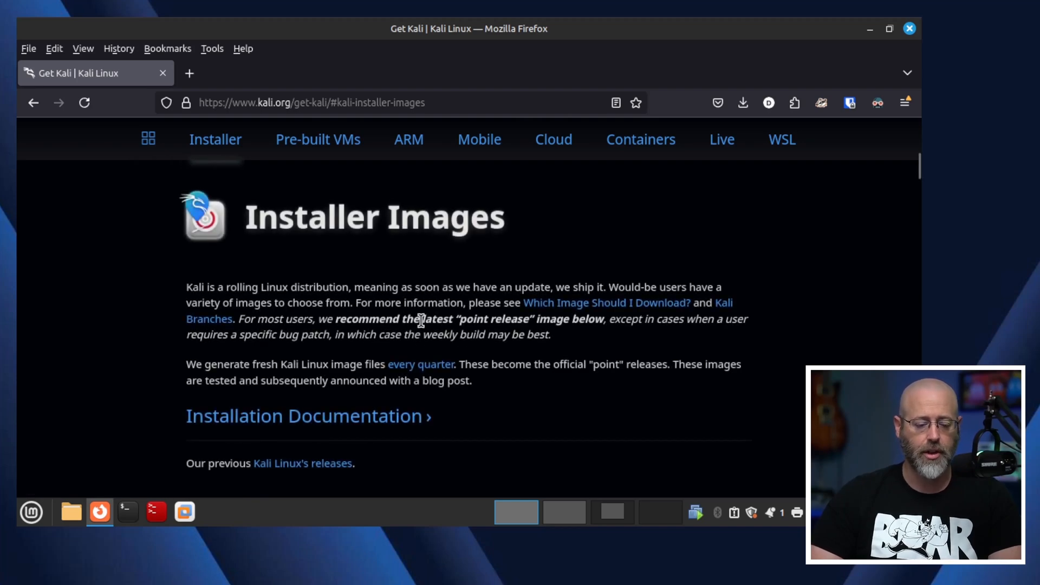
{"action": "scroll", "coordinate": [421, 321], "scroll_direction": "down", "scroll_amount": 3}
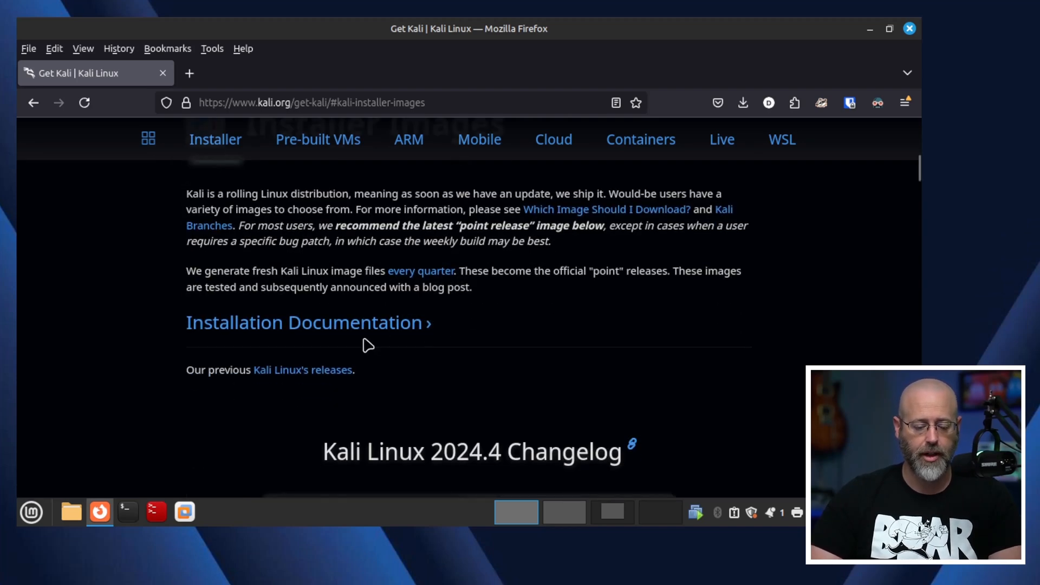
{"action": "scroll", "coordinate": [352, 339], "scroll_direction": "down", "scroll_amount": 4}
{"action": "scroll", "coordinate": [271, 330], "scroll_direction": "down", "scroll_amount": 5}
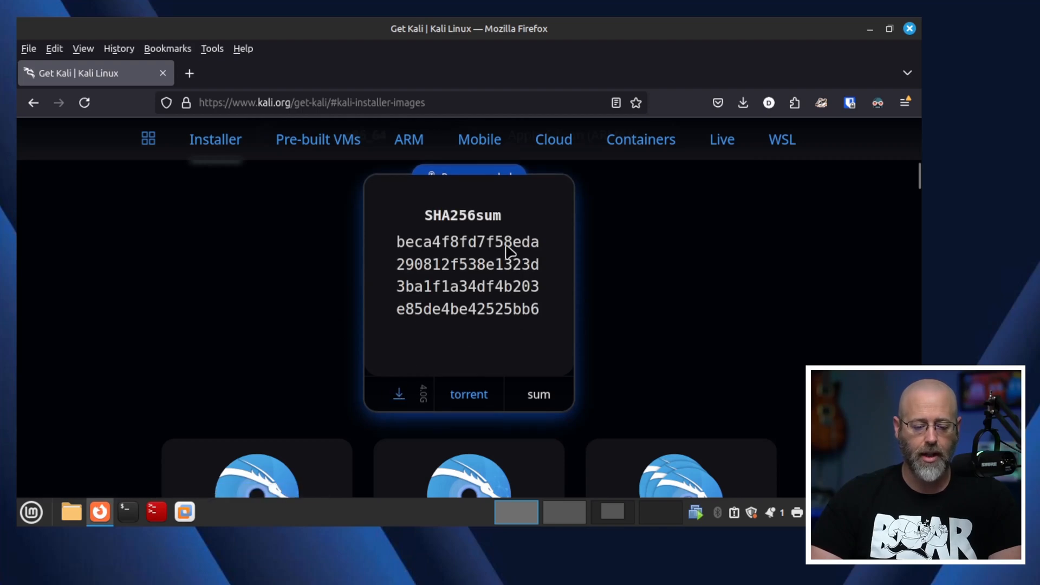
- Reveal and select the installer's SHA256 hash, then flip the card back to its Installer face
{"action": "left_click", "coordinate": [539, 398]}
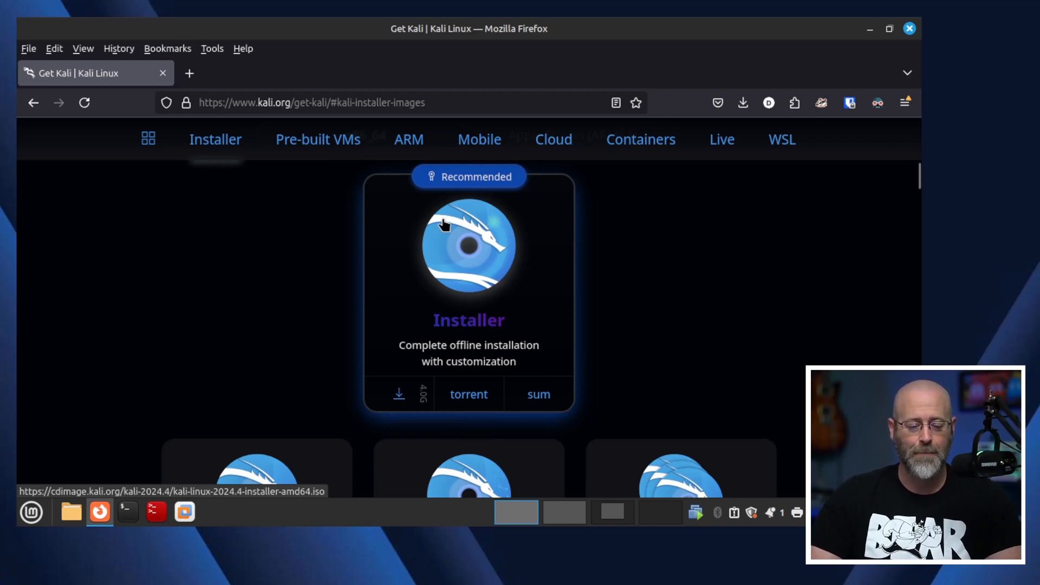
{"action": "left_click", "coordinate": [547, 400]}
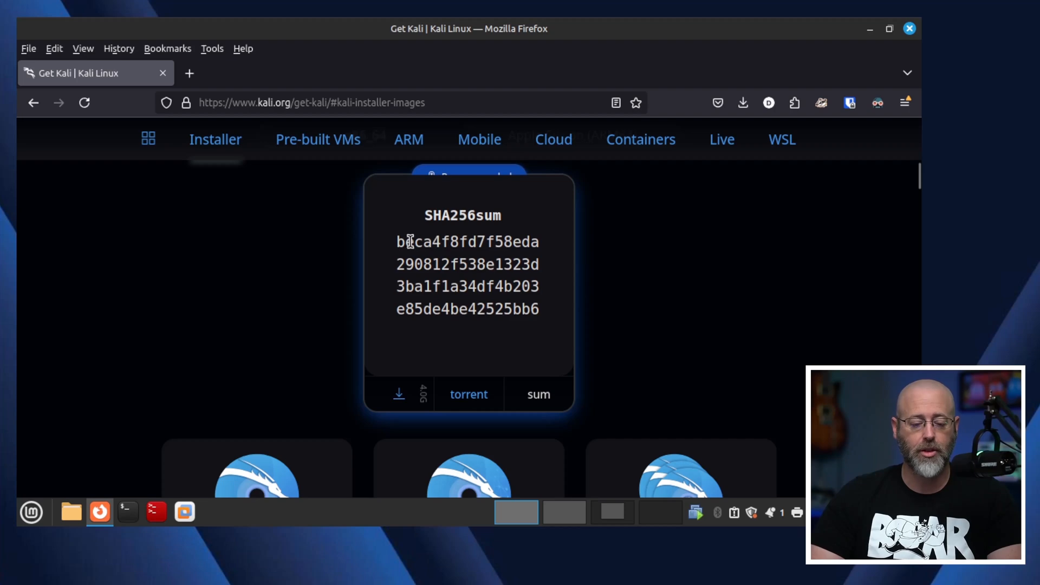
{"action": "left_click_drag", "start_coordinate": [397, 242], "coordinate": [537, 311]}
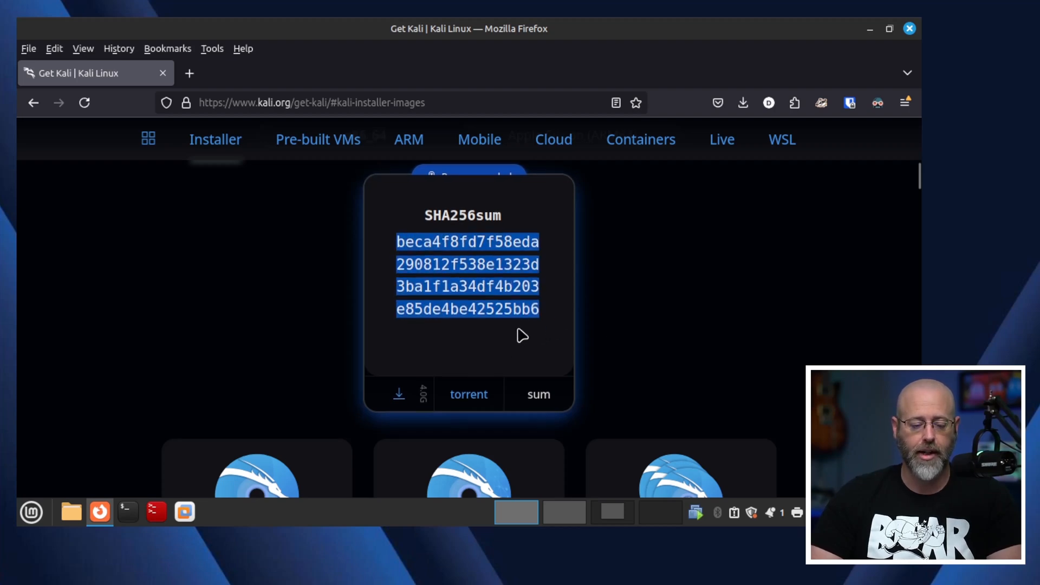
{"action": "left_click", "coordinate": [499, 350]}
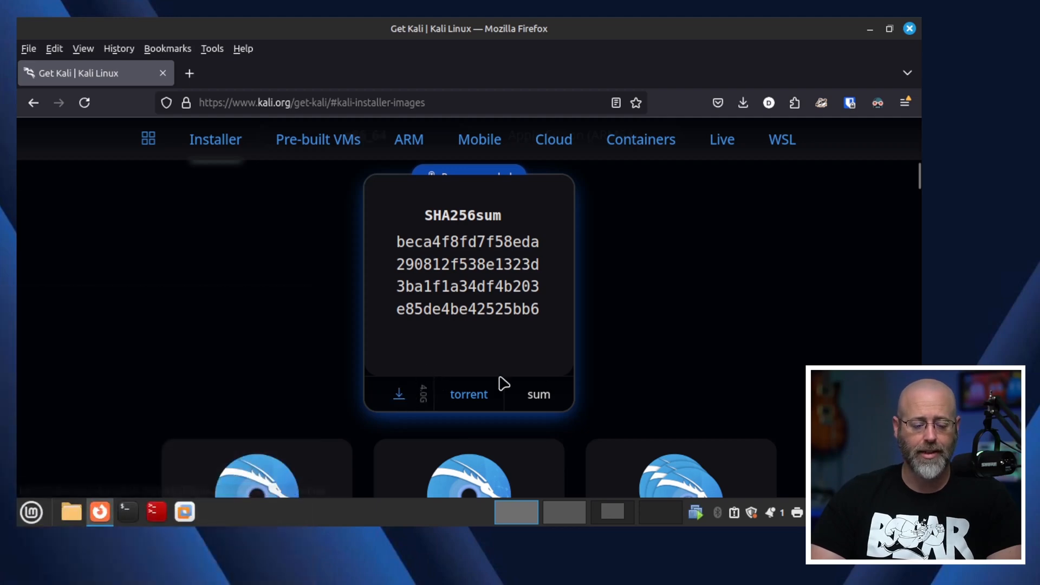
{"action": "left_click", "coordinate": [541, 399]}
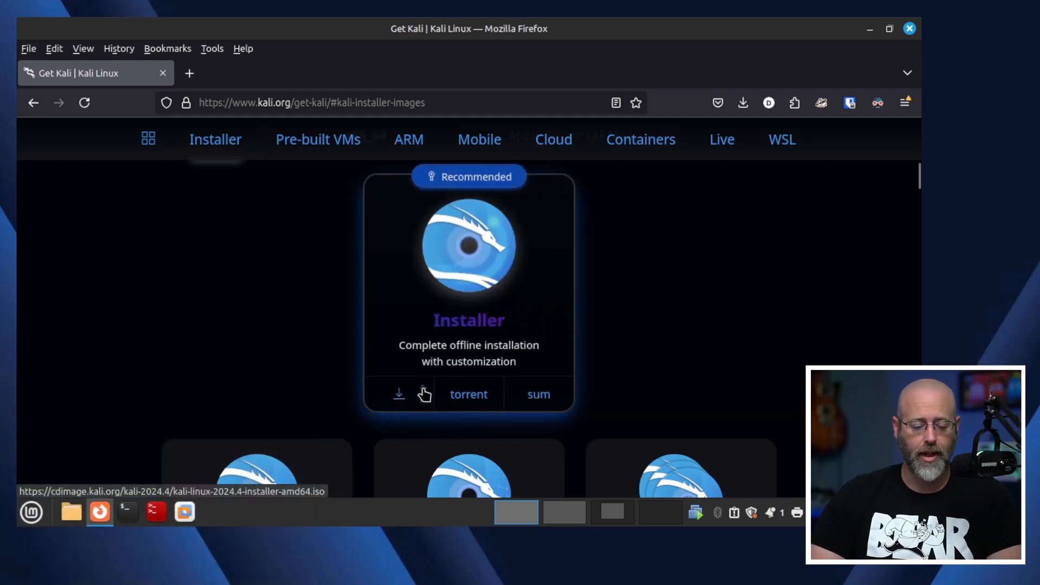
- Start and cancel the Kali 2024.4 installer ISO download, then switch to the VMware workspace
{"action": "left_click", "coordinate": [399, 399]}
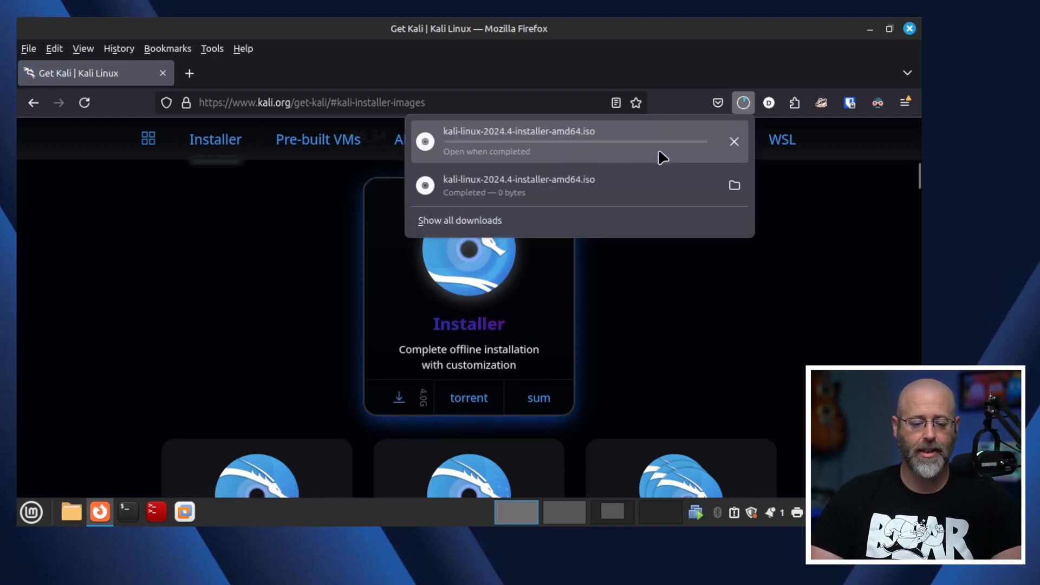
{"action": "left_click", "coordinate": [735, 142]}
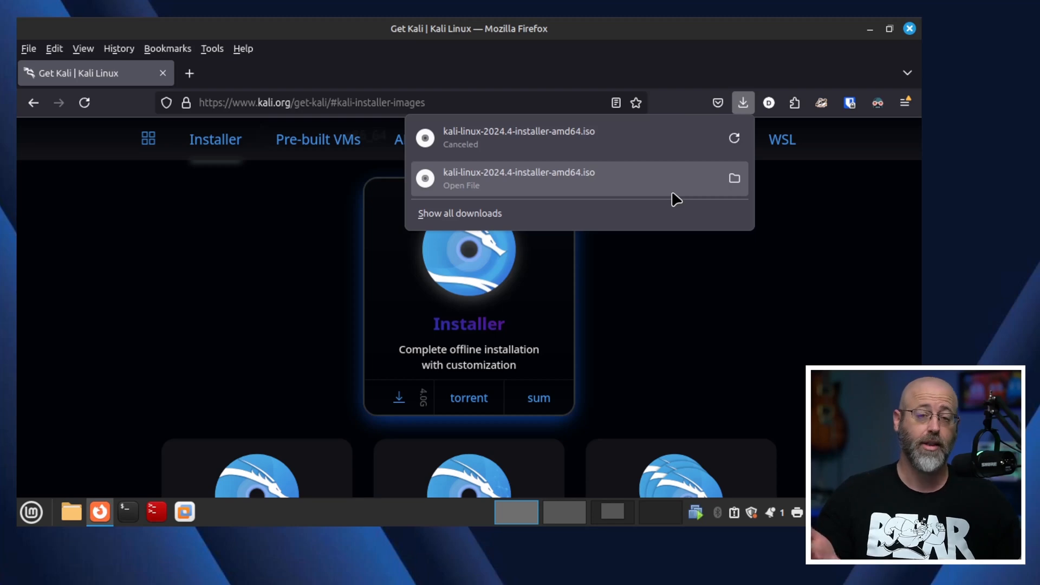
{"action": "left_click", "coordinate": [829, 291]}
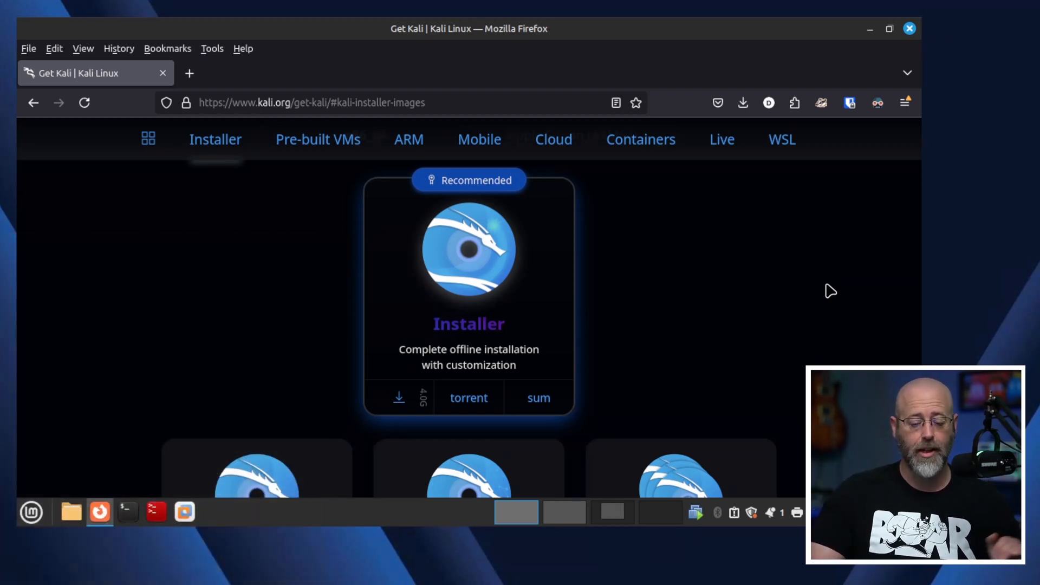
{"action": "left_click", "coordinate": [555, 505]}
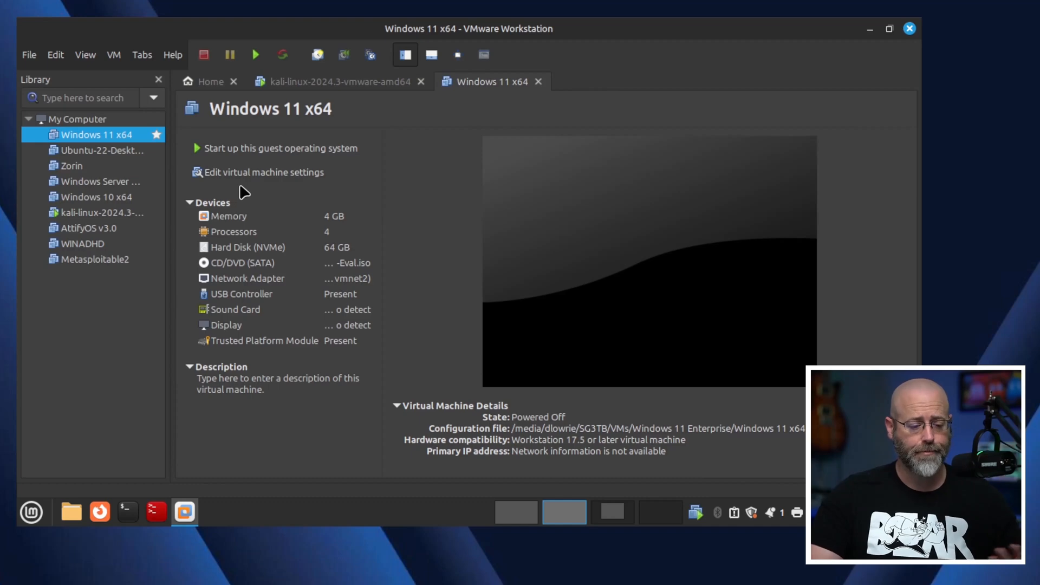
- Start the New Virtual Machine wizard using the Typical (recommended) configuration
{"action": "left_click", "coordinate": [29, 56]}
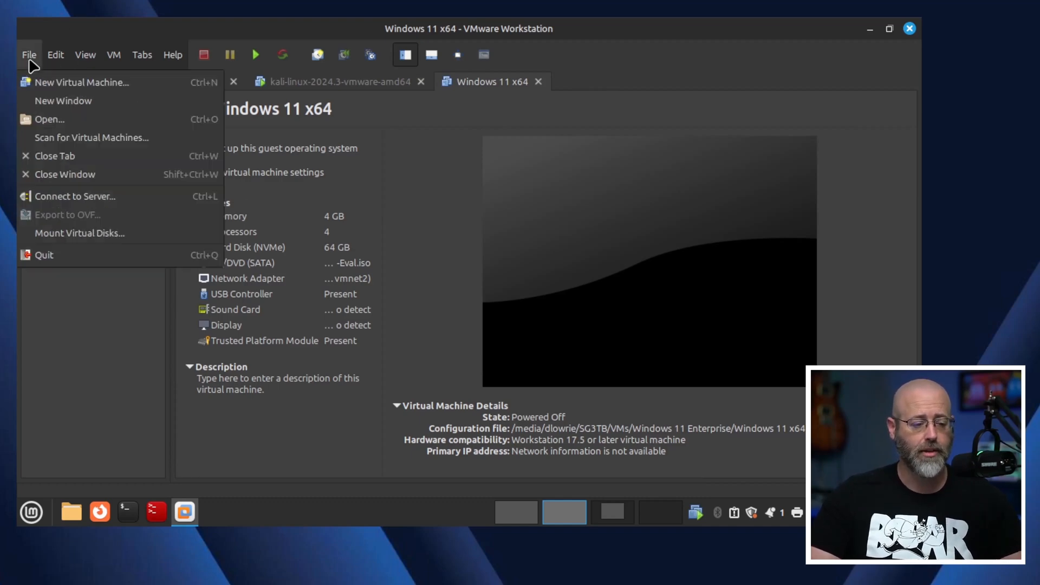
{"action": "left_click", "coordinate": [54, 81]}
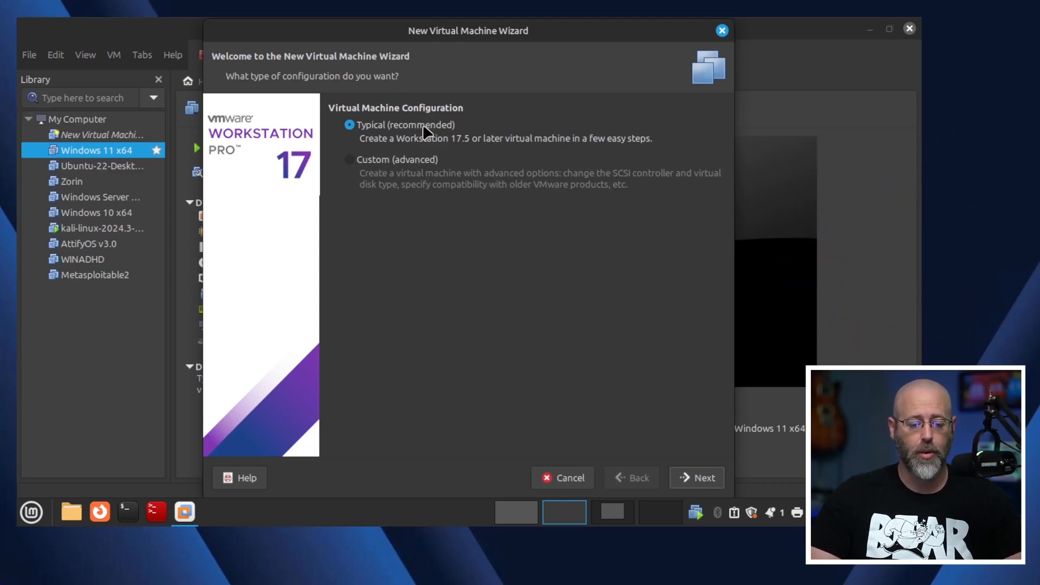
{"action": "left_click", "coordinate": [698, 486]}
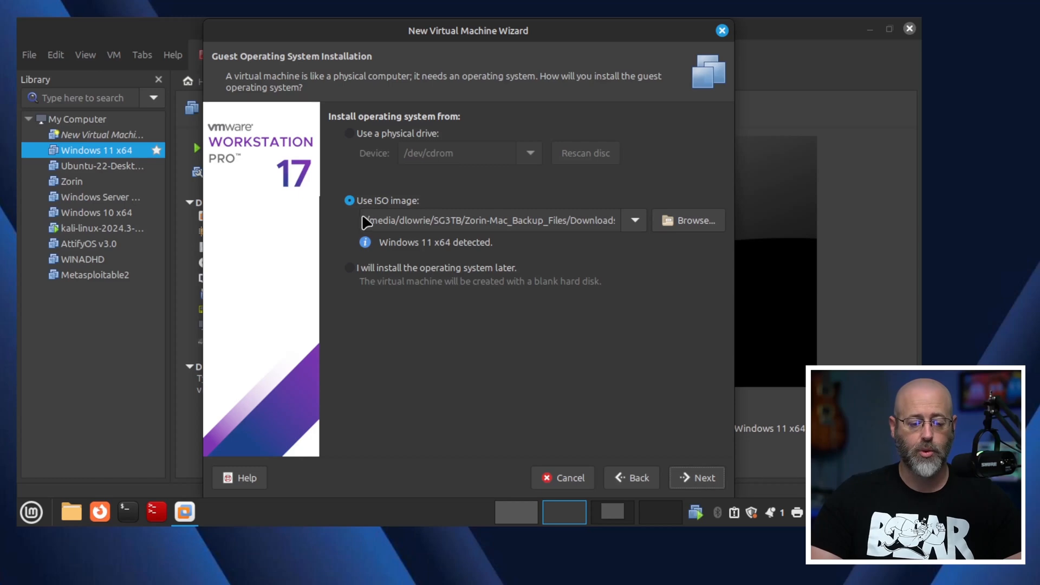
{"action": "key", "text": "ctrl"}
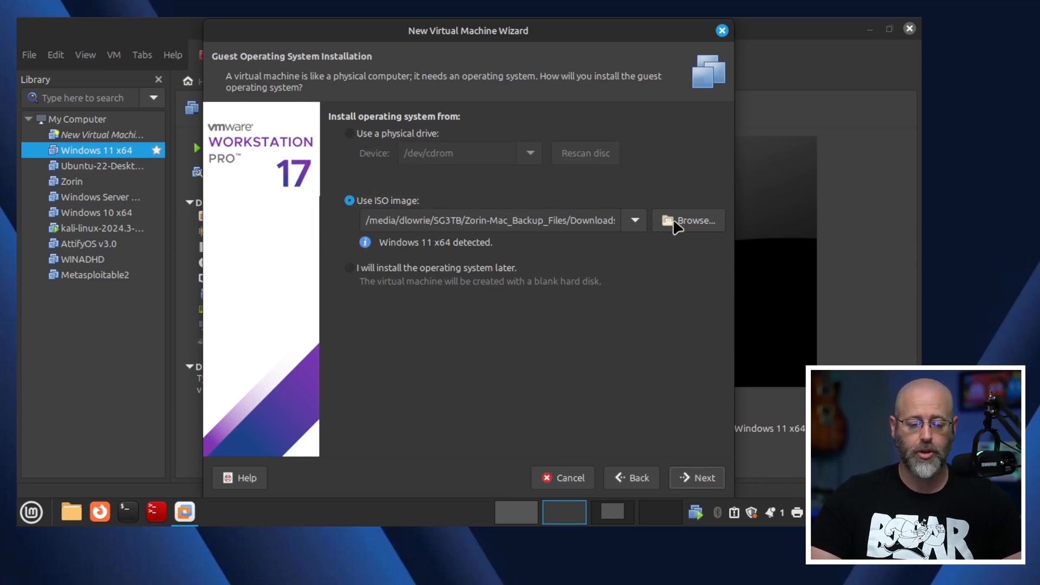
- Select kali-linux-2024.4-installer-amd64.iso as the wizard's installer disc image
{"action": "left_click", "coordinate": [698, 222]}
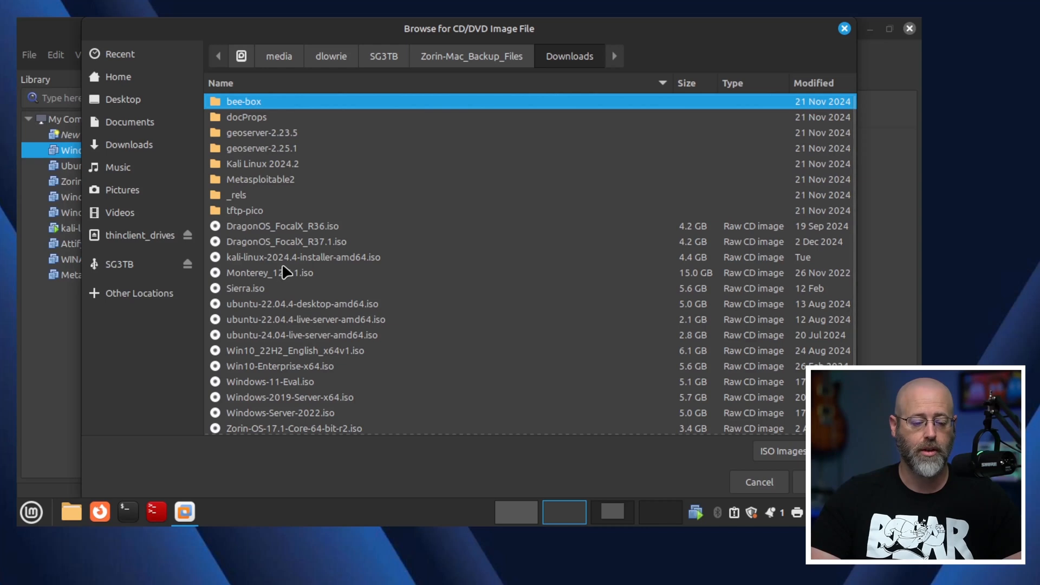
{"action": "left_click", "coordinate": [344, 259]}
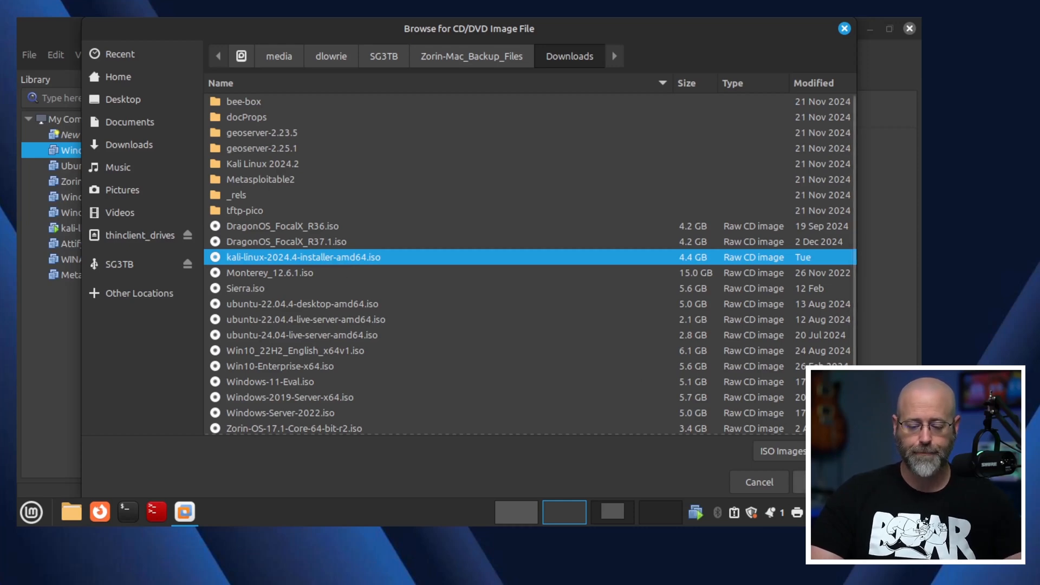
{"action": "left_click", "coordinate": [821, 482]}
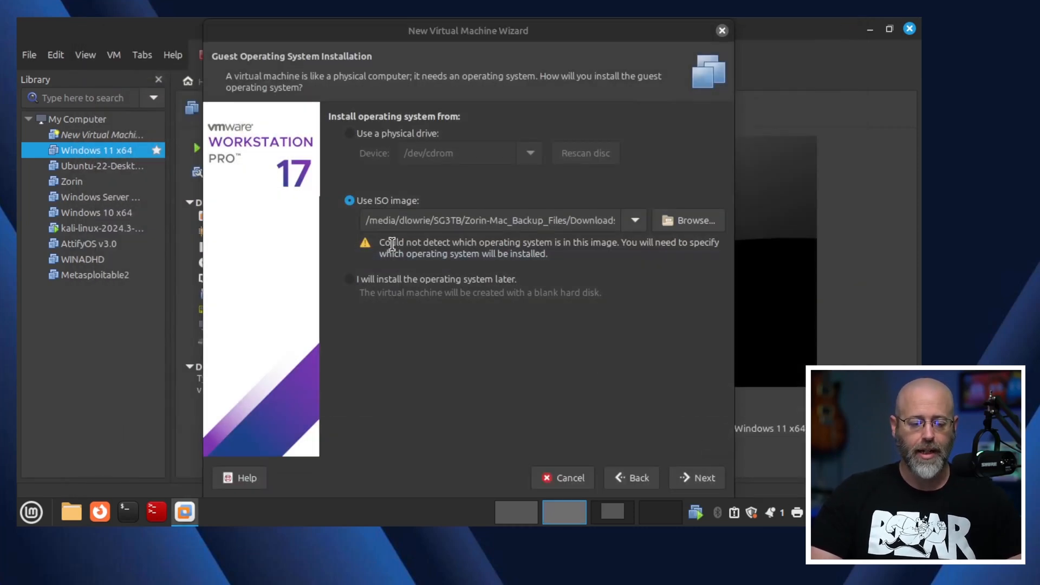
- Choose Linux with version Ubuntu as the guest operating system and continue to naming
{"action": "left_click_drag", "start_coordinate": [396, 245], "coordinate": [611, 248]}
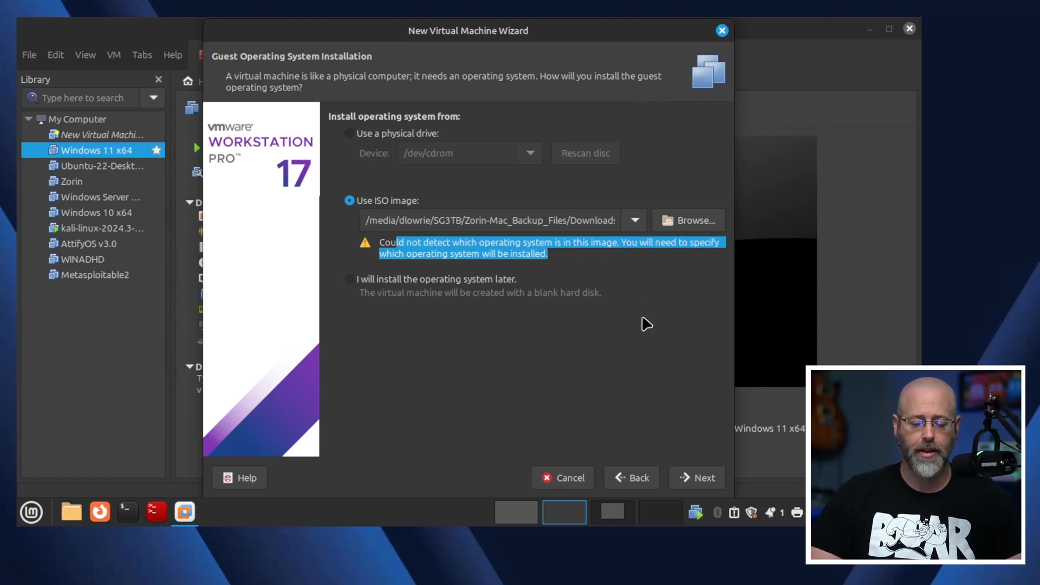
{"action": "left_click", "coordinate": [700, 479]}
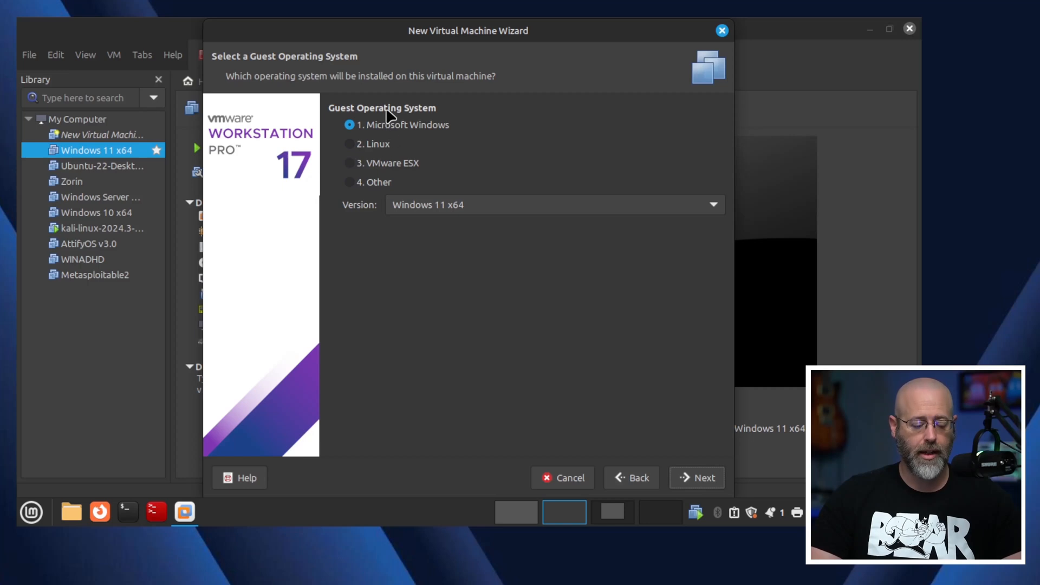
{"action": "left_click", "coordinate": [353, 151]}
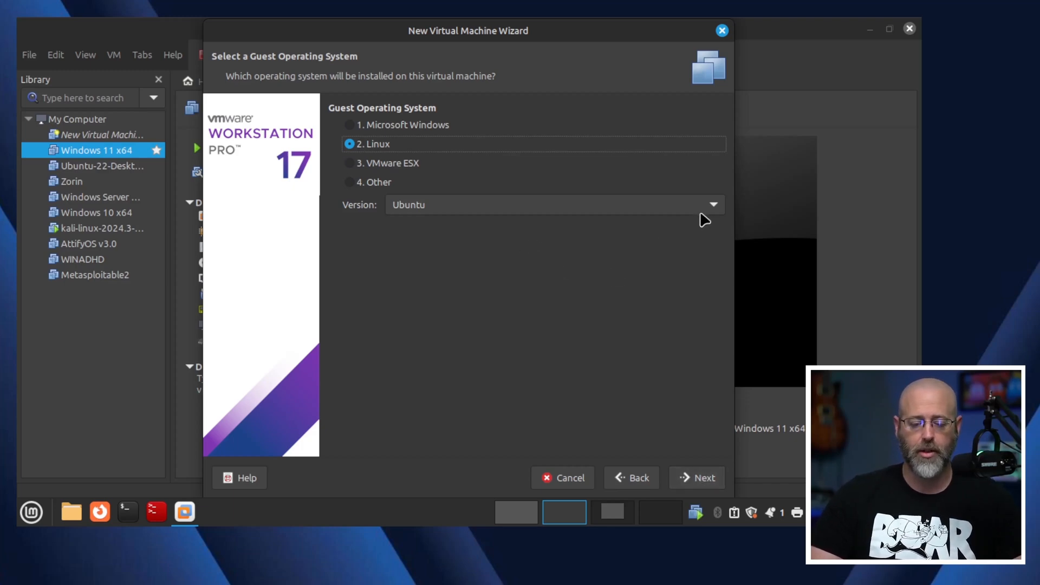
{"action": "left_click", "coordinate": [713, 206]}
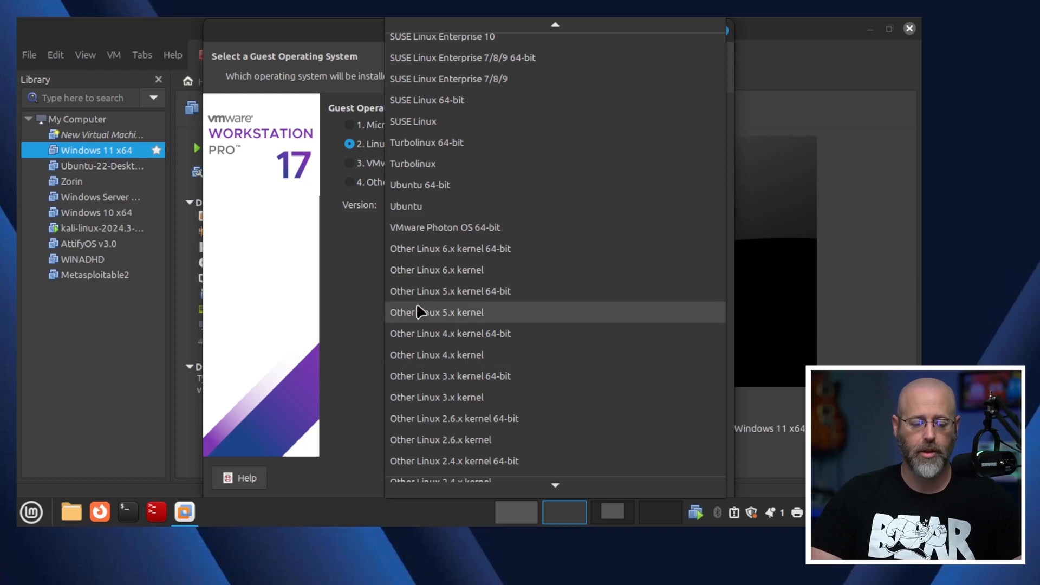
{"action": "left_click", "coordinate": [357, 290]}
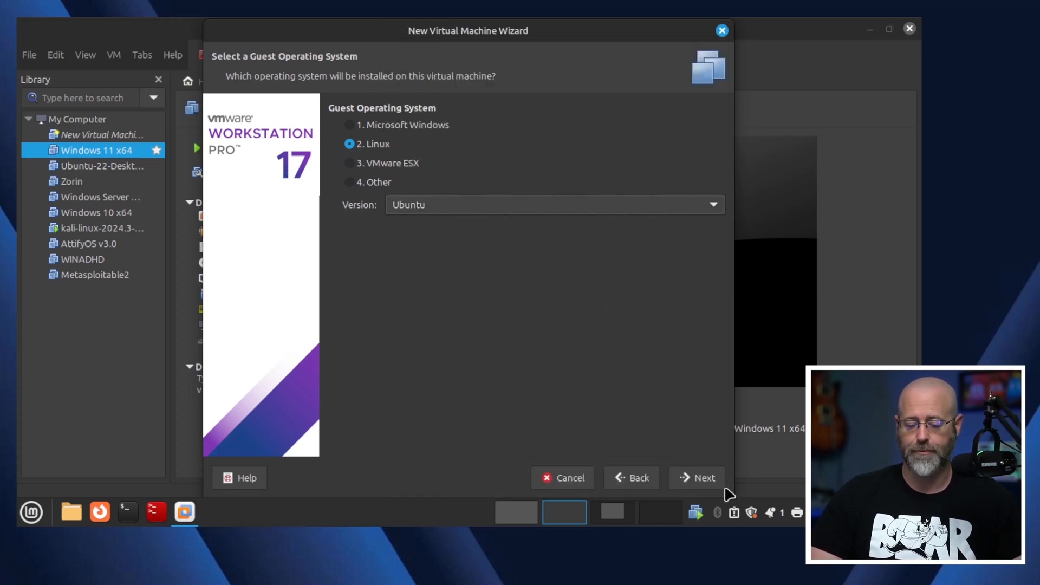
{"action": "left_click", "coordinate": [704, 478]}
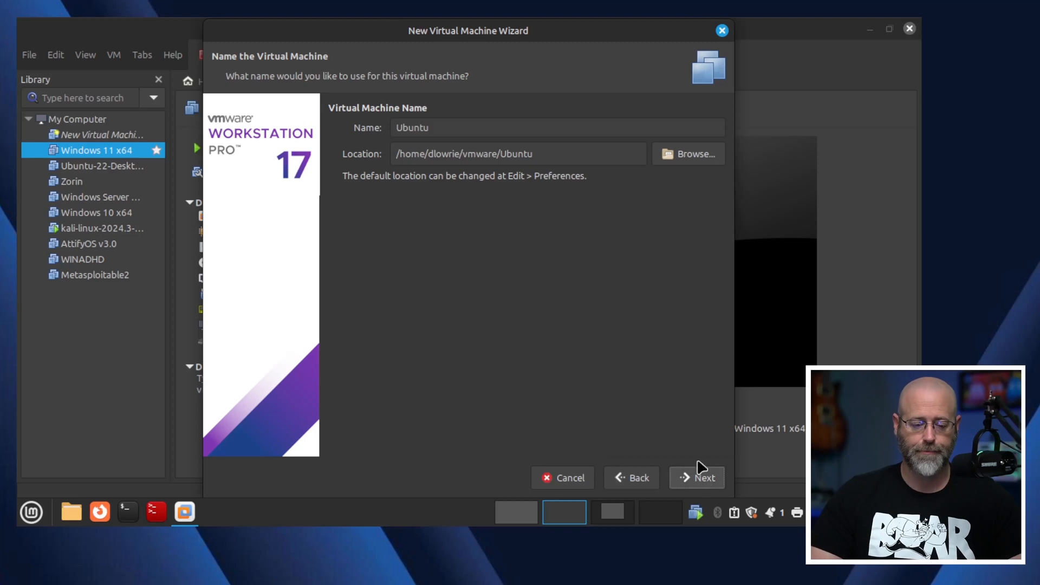
- Replace the default name Ubuntu with Kali-2024.4 in the Name field
{"action": "left_click", "coordinate": [431, 127]}
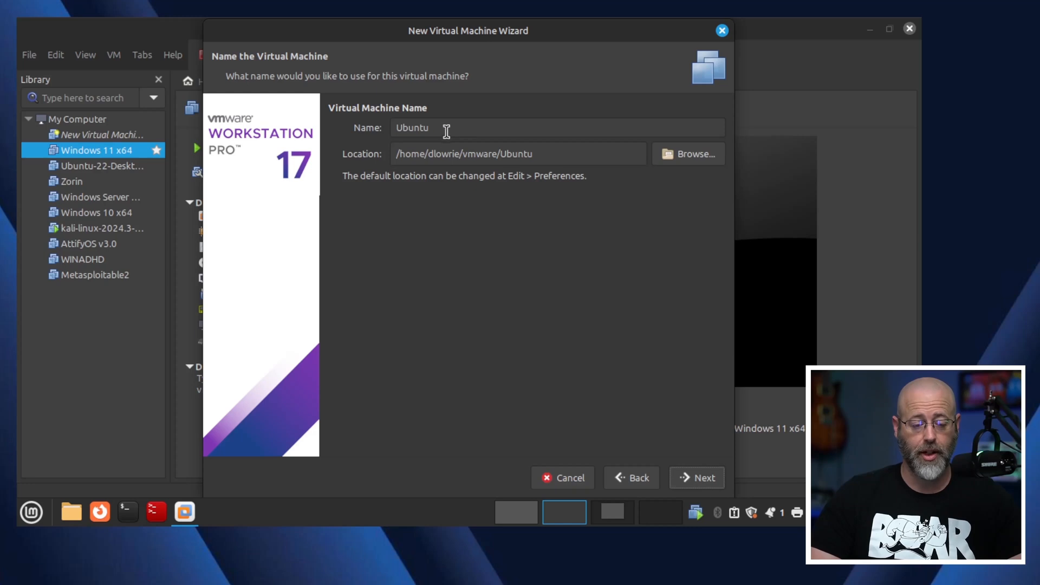
{"action": "left_click_drag", "start_coordinate": [442, 126], "coordinate": [379, 132]}
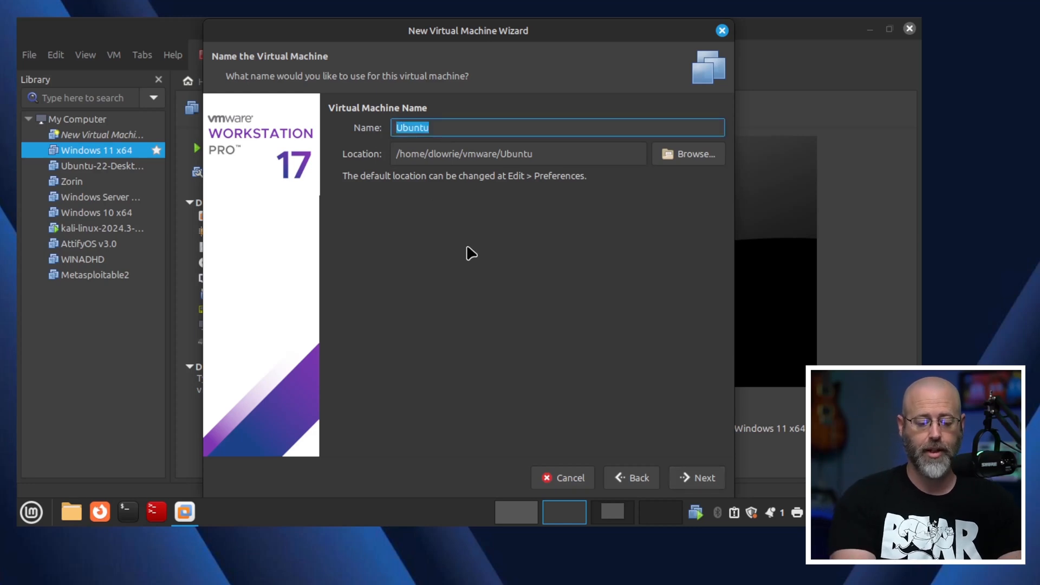
{"action": "type", "text": "Kali-2024.4"}
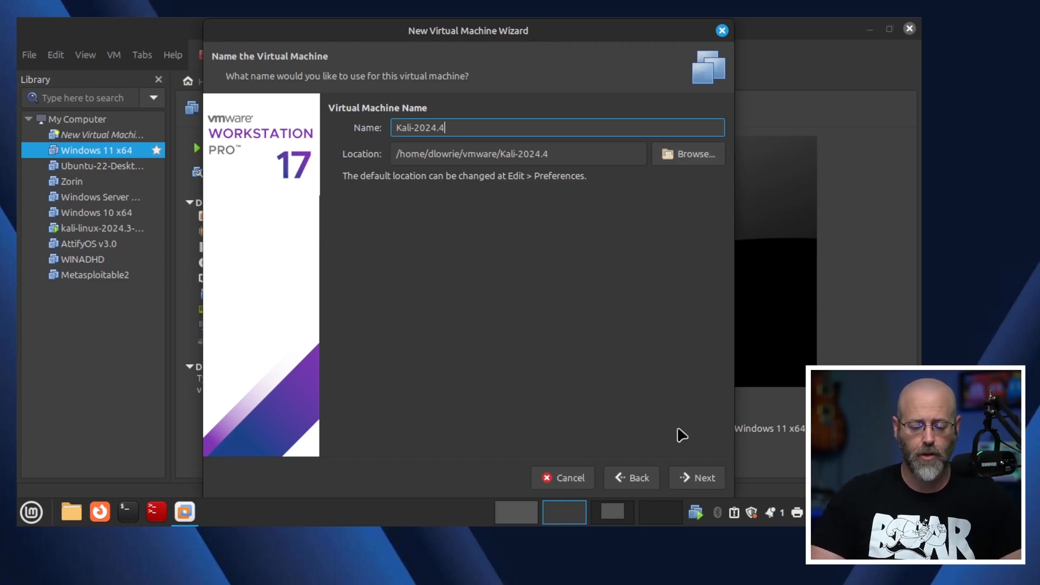
- Change the maximum disk size from 20 to 60 GB and proceed to the summary
{"action": "left_click", "coordinate": [704, 480]}
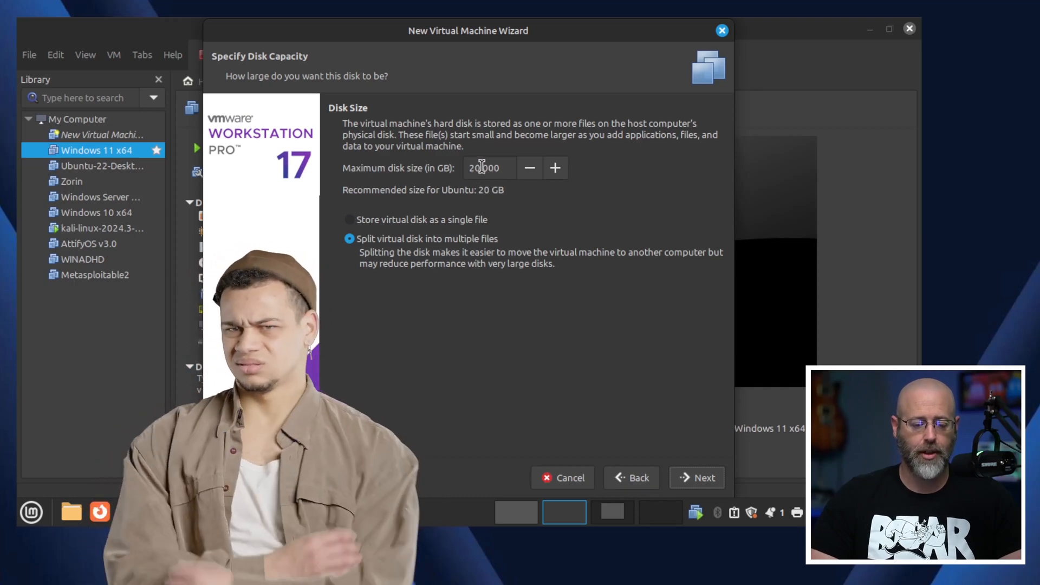
{"action": "left_click_drag", "start_coordinate": [475, 168], "coordinate": [465, 169]}
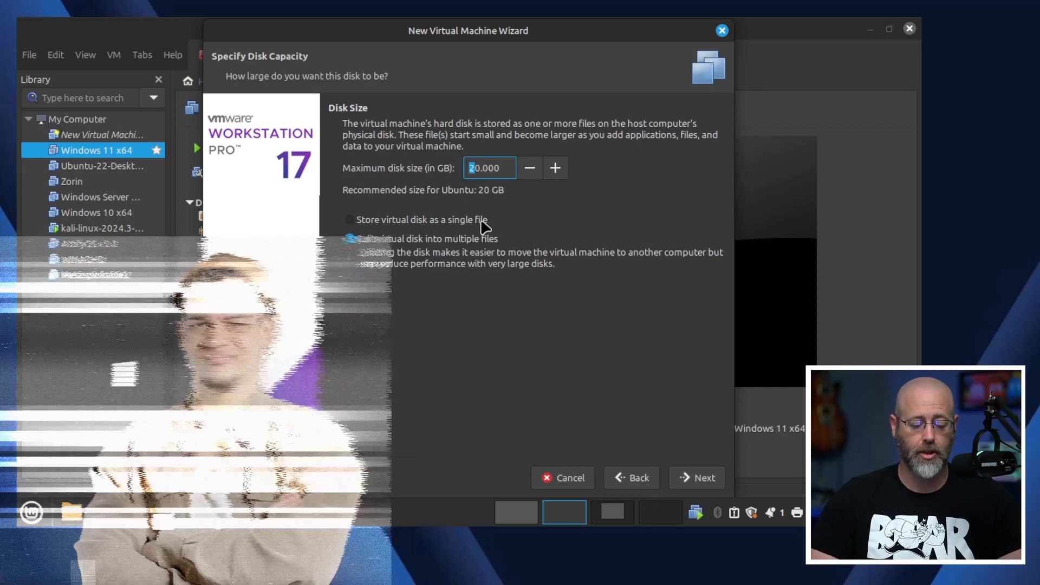
{"action": "type", "text": "6"}
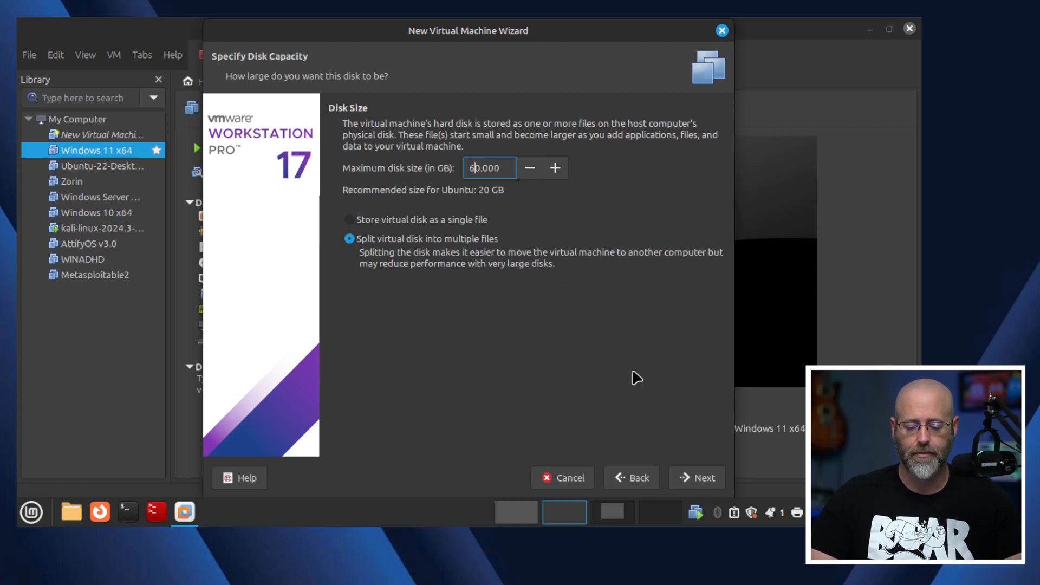
{"action": "left_click", "coordinate": [699, 477]}
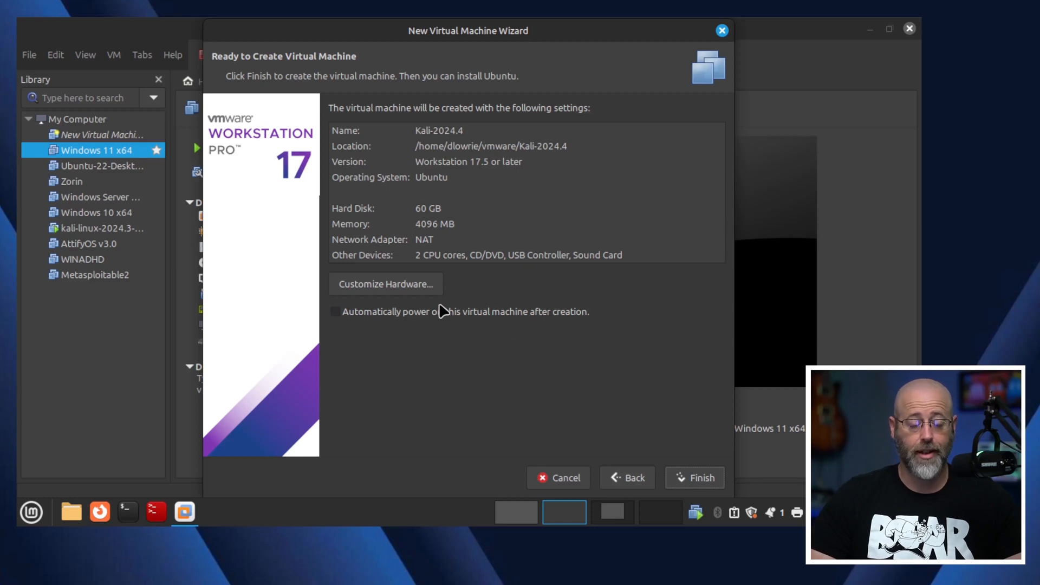
- Set the processors to 2 cores per processor, giving 4 cores in total
{"action": "left_click", "coordinate": [412, 285]}
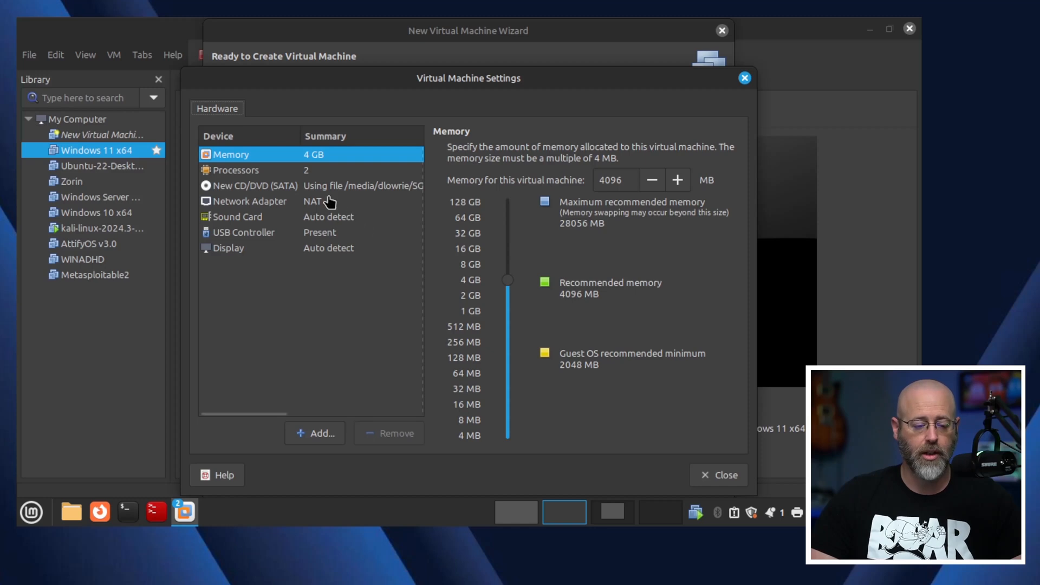
{"action": "left_click", "coordinate": [247, 174]}
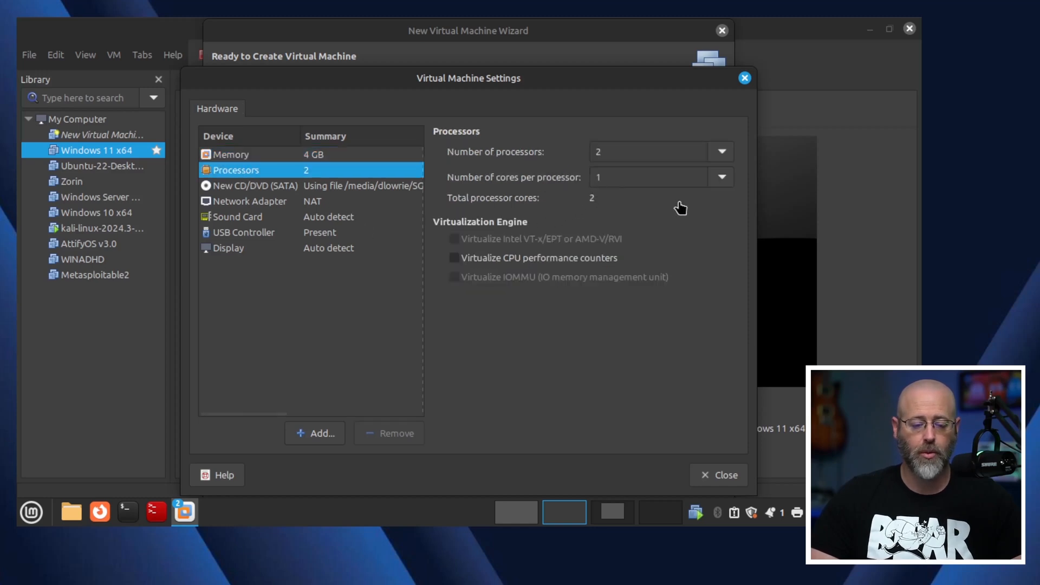
{"action": "left_click", "coordinate": [724, 179]}
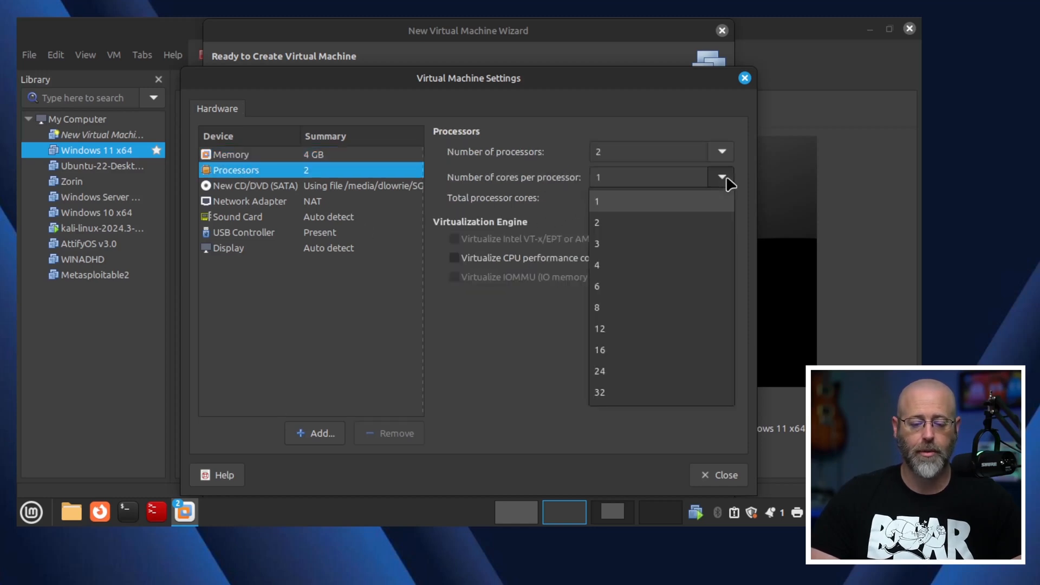
{"action": "left_click", "coordinate": [677, 217]}
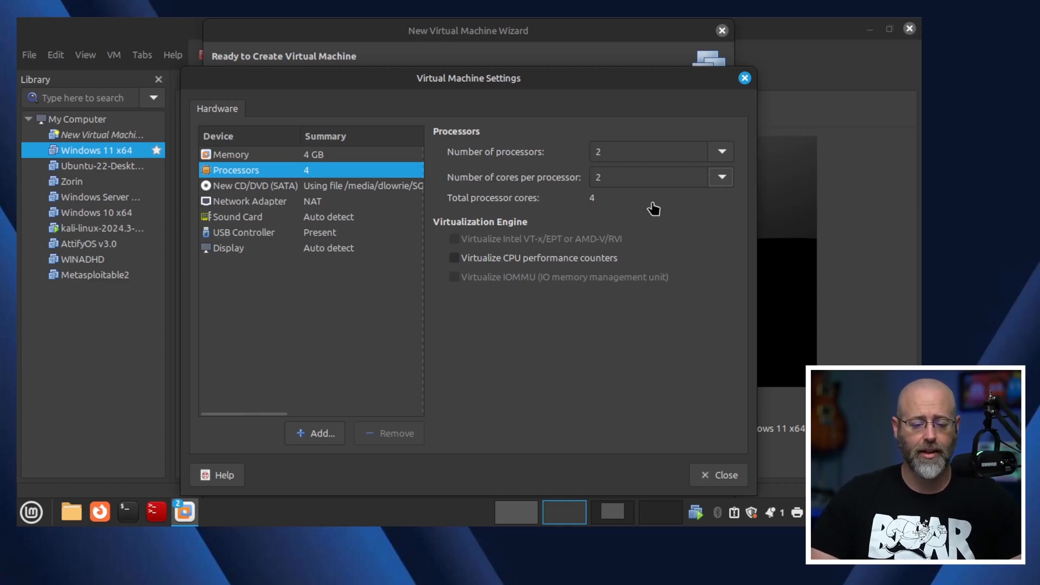
- Set the network adapter connection to Bridged and close the hardware settings
{"action": "left_click", "coordinate": [246, 207]}
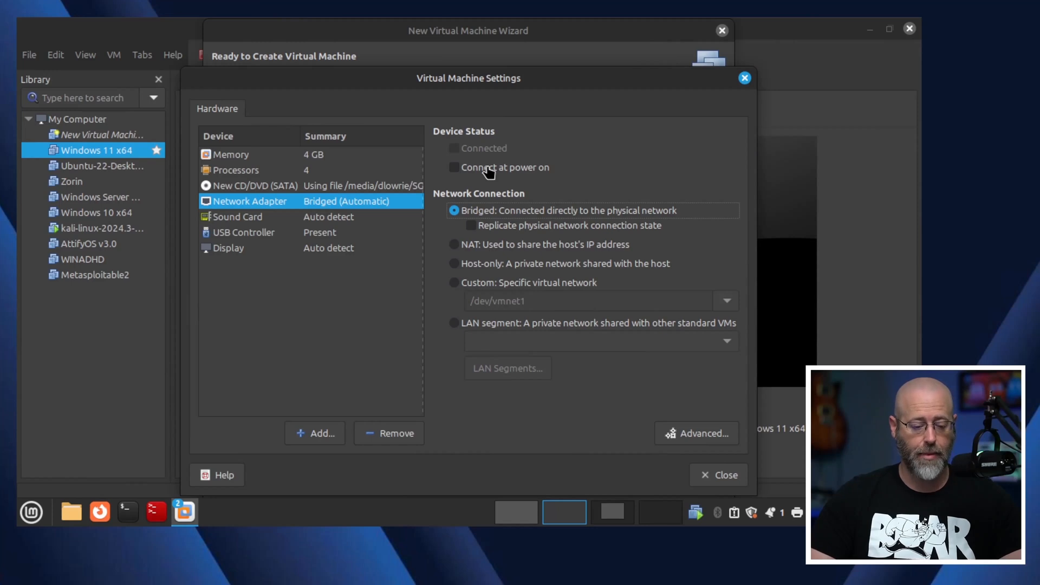
{"action": "left_click", "coordinate": [485, 250]}
{"action": "left_click", "coordinate": [477, 210]}
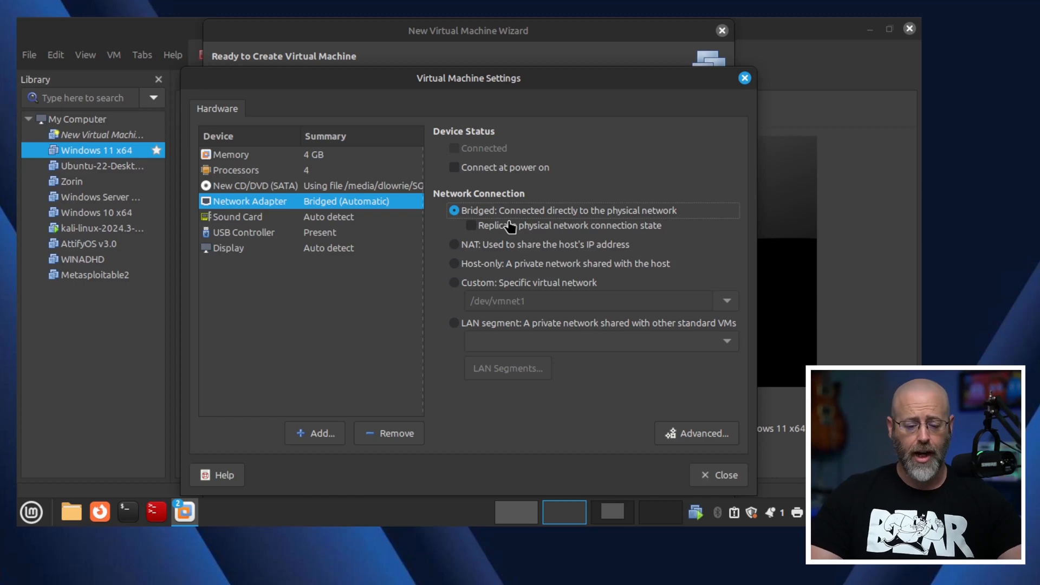
{"action": "left_click", "coordinate": [734, 477]}
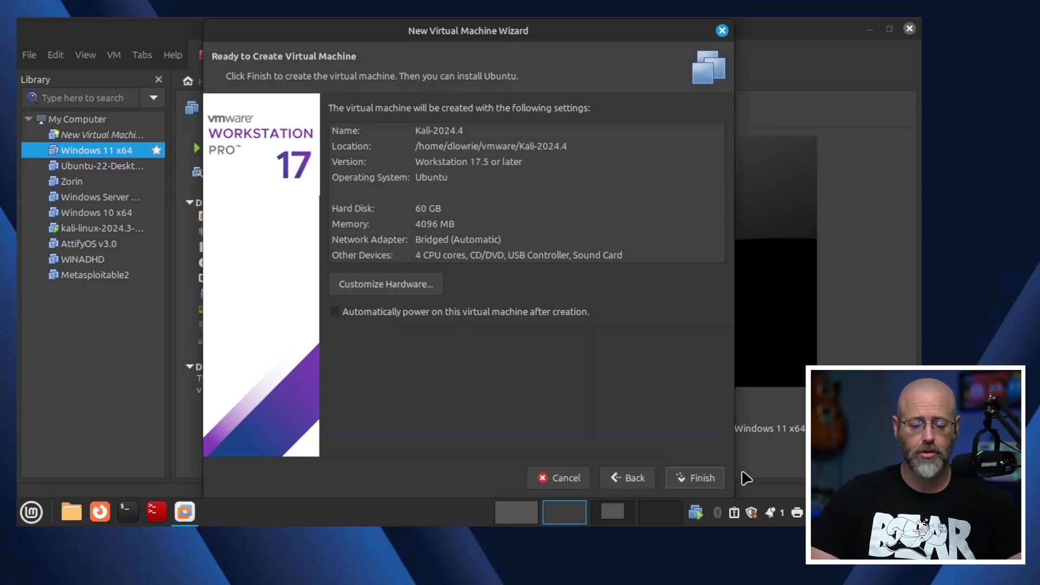
- Finish the wizard to create the Kali-2024.4 VM and close the confirmation page
{"action": "left_click", "coordinate": [703, 479]}
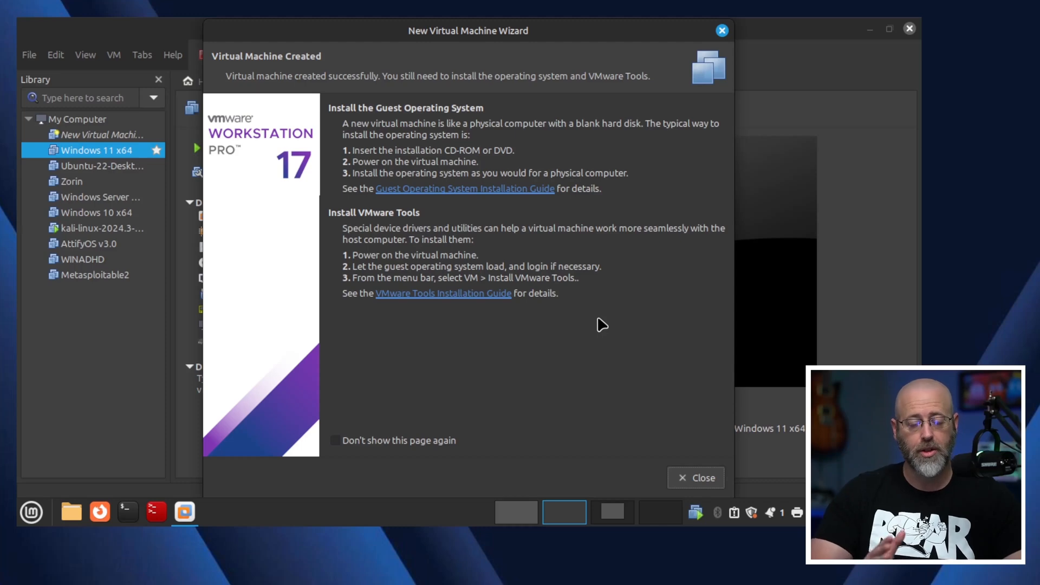
{"action": "left_click", "coordinate": [707, 481]}
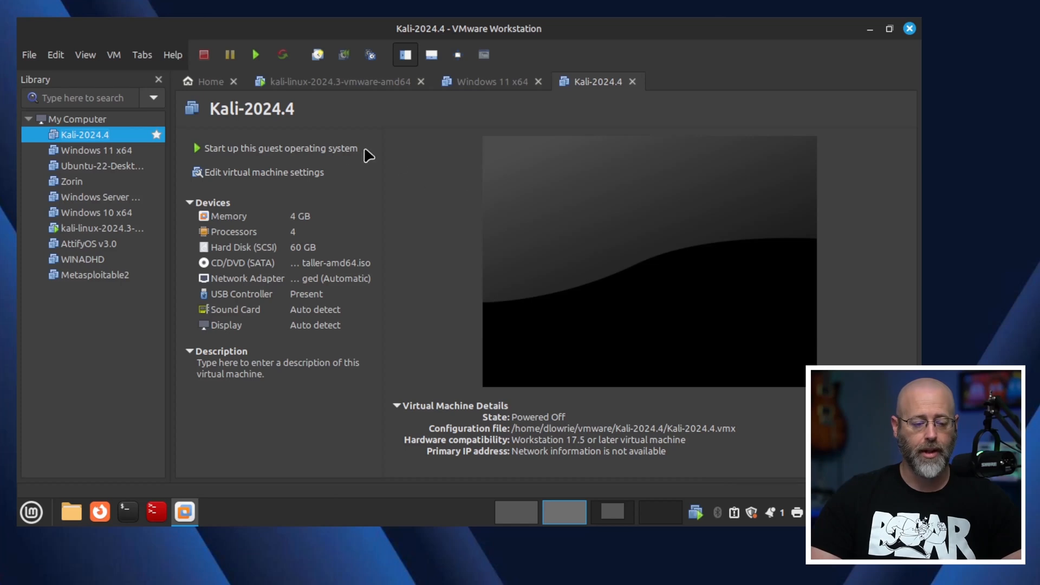
- Power on the Kali-2024.4 VM and dismiss the swap space hint
{"action": "left_click", "coordinate": [333, 149]}
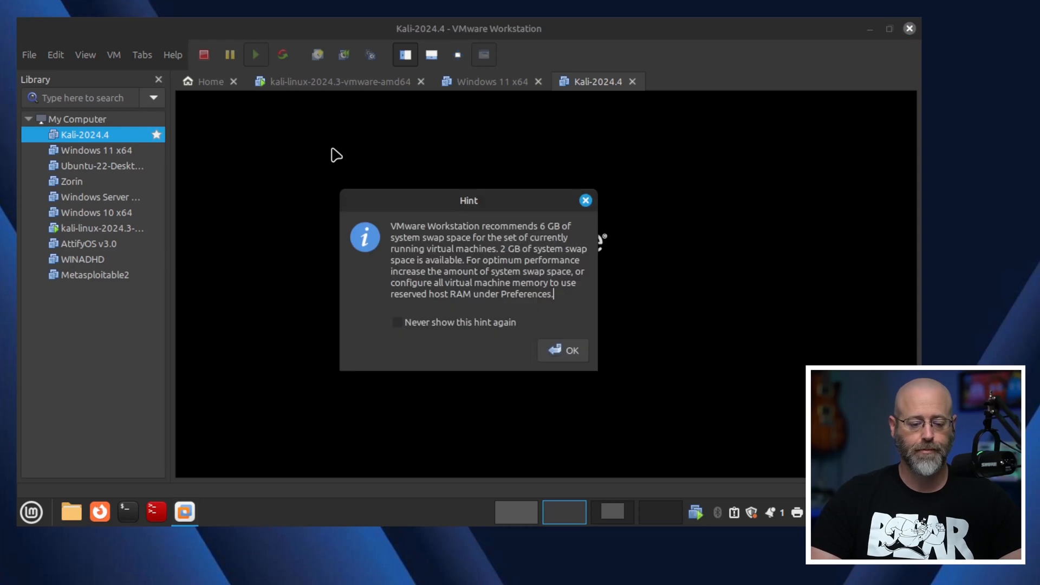
{"action": "left_click", "coordinate": [563, 353]}
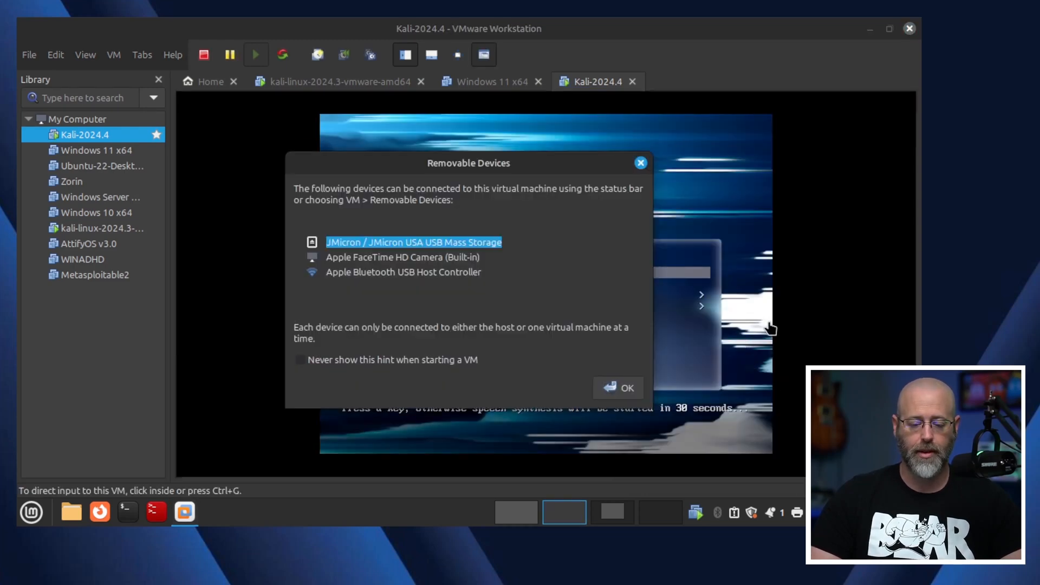
- Dismiss the removable devices notice and start Graphical install from the Kali boot menu
{"action": "left_click", "coordinate": [641, 164]}
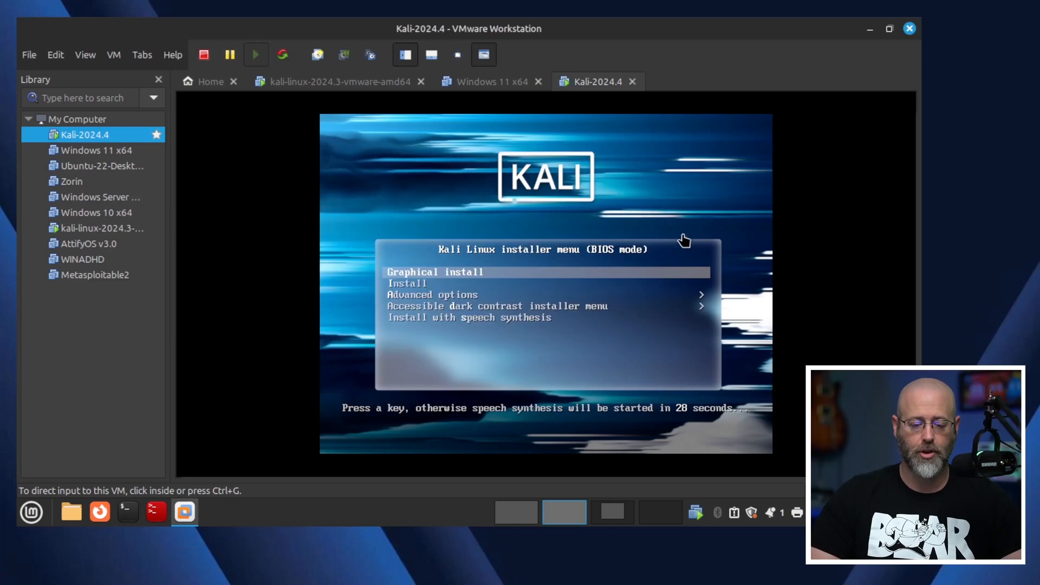
{"action": "left_click", "coordinate": [740, 245]}
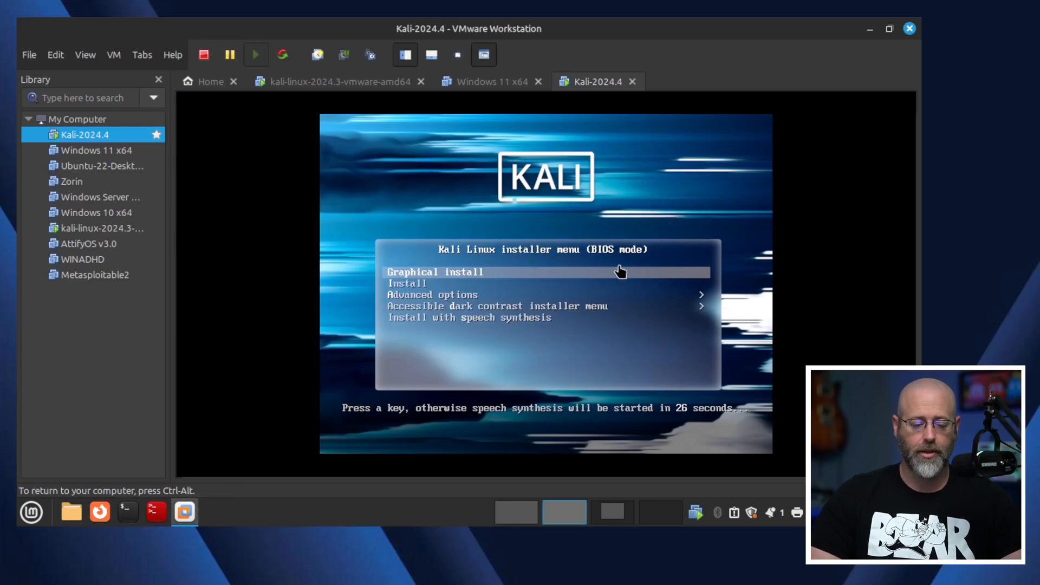
{"action": "key", "text": "Down"}
{"action": "key", "text": "Down"}
{"action": "key", "text": "Up"}
{"action": "key", "text": "Up"}
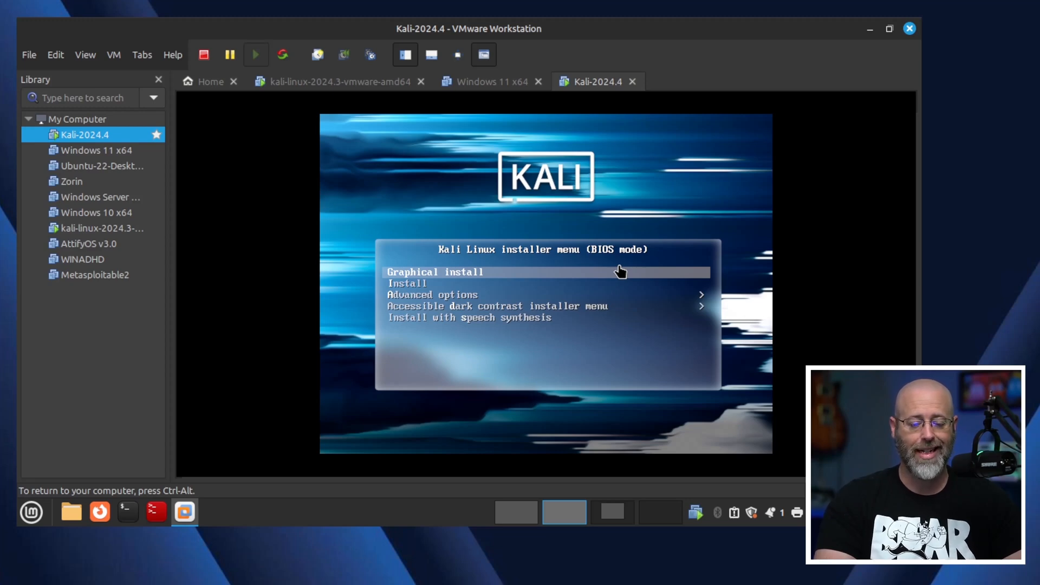
{"action": "left_click", "coordinate": [621, 272]}
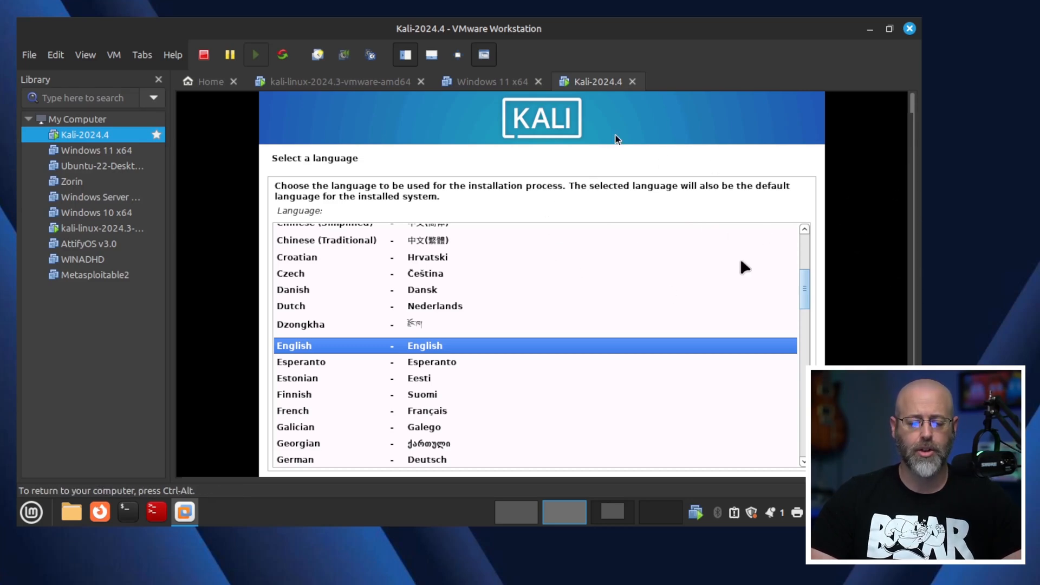
- Accept English as the installer language to reach Select your location
{"action": "left_click_drag", "start_coordinate": [915, 169], "coordinate": [917, 129]}
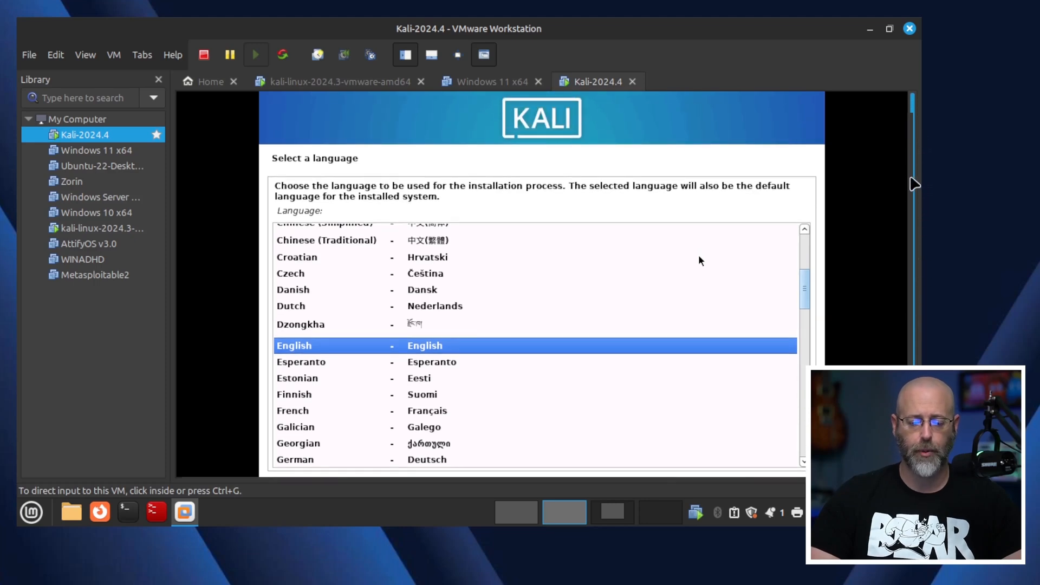
{"action": "left_click_drag", "start_coordinate": [915, 183], "coordinate": [918, 227]}
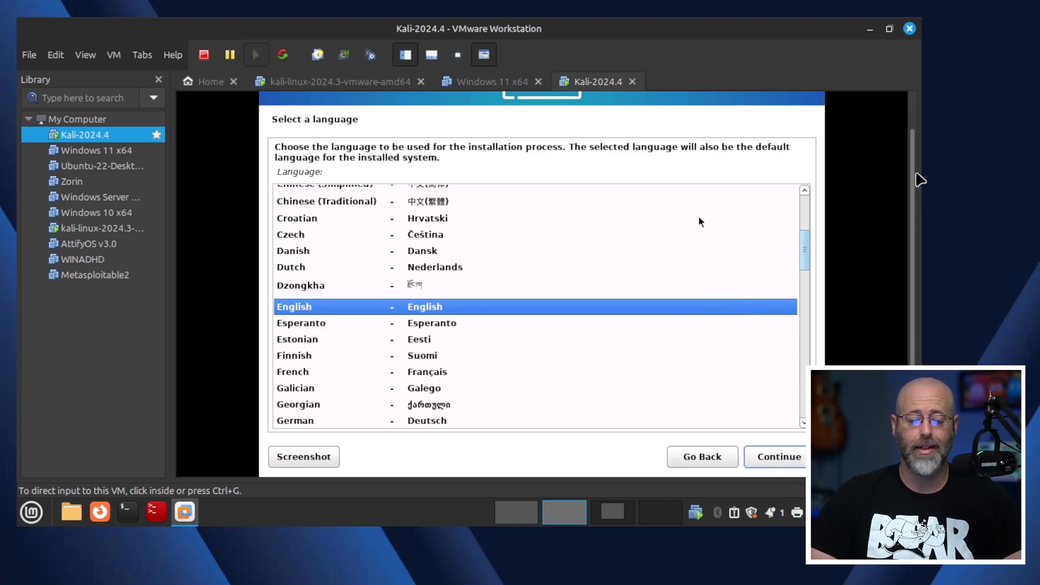
{"action": "left_click", "coordinate": [740, 256]}
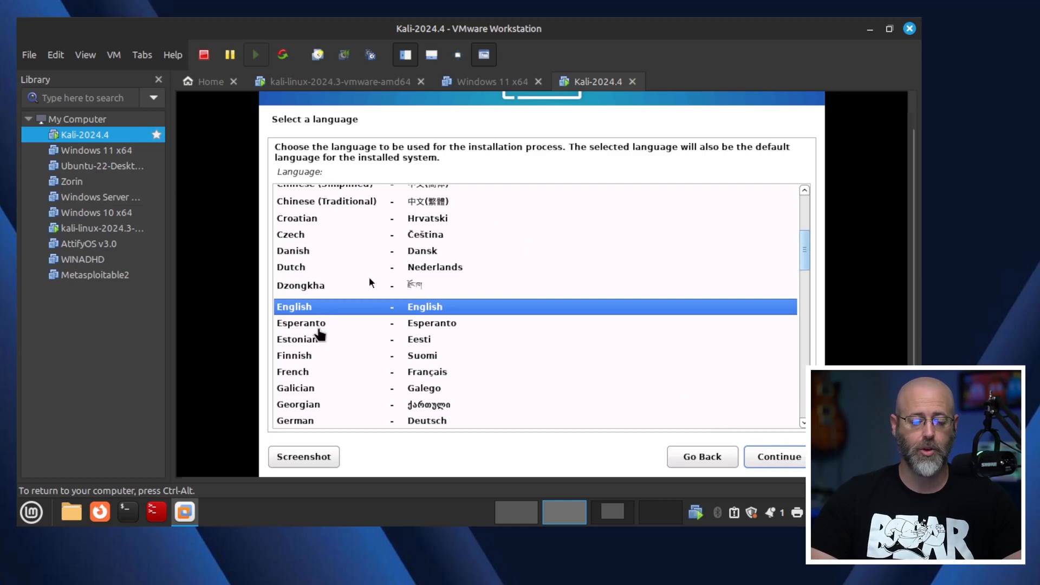
{"action": "left_click", "coordinate": [799, 461]}
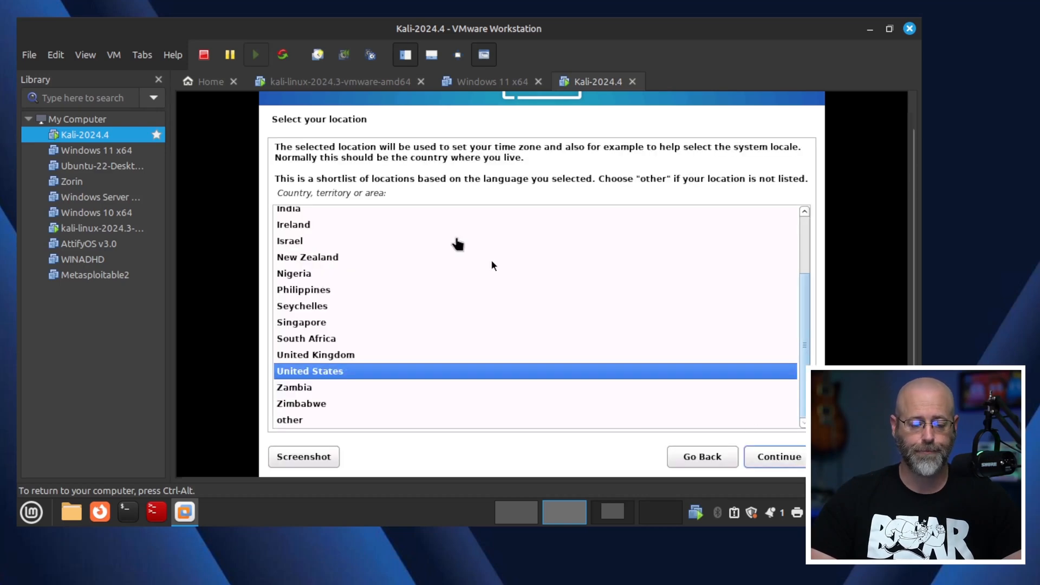
- Accept United States as the location and American English as the keymap
{"action": "left_click", "coordinate": [784, 454]}
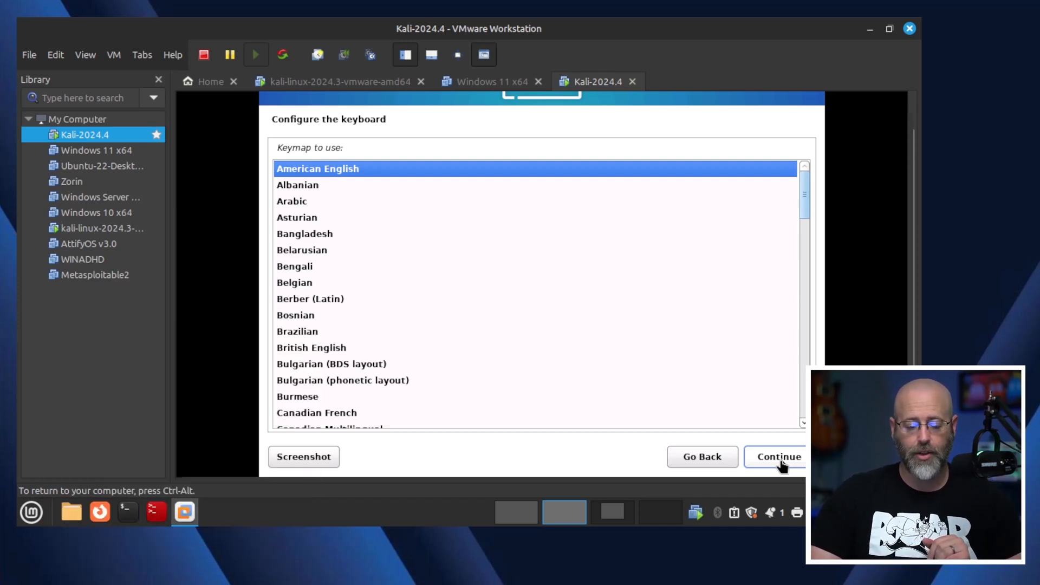
{"action": "left_click", "coordinate": [781, 460]}
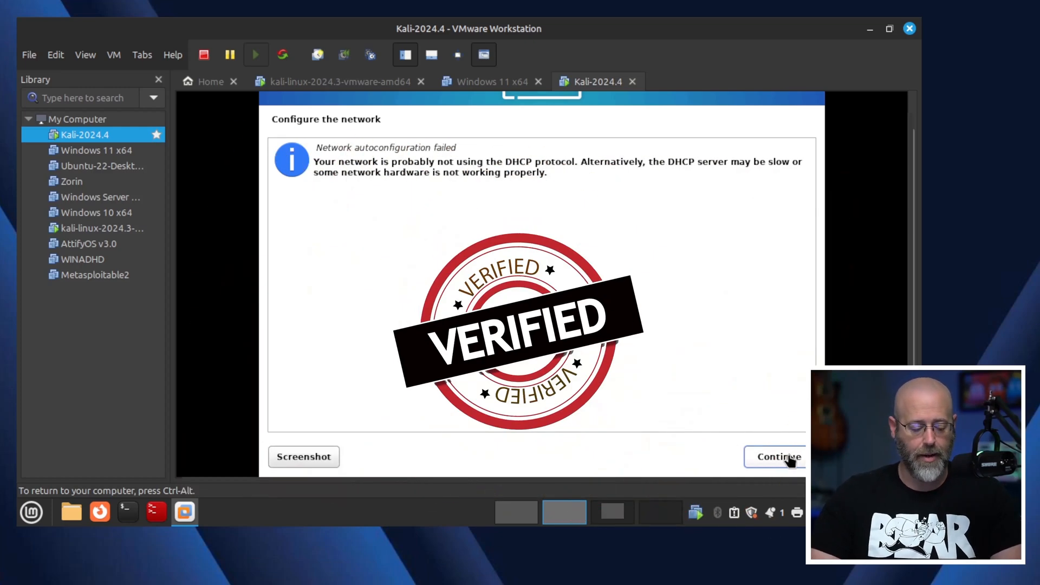
- Choose 'Do not configure the network at this time' and keep hostname kali
{"action": "left_click", "coordinate": [791, 462]}
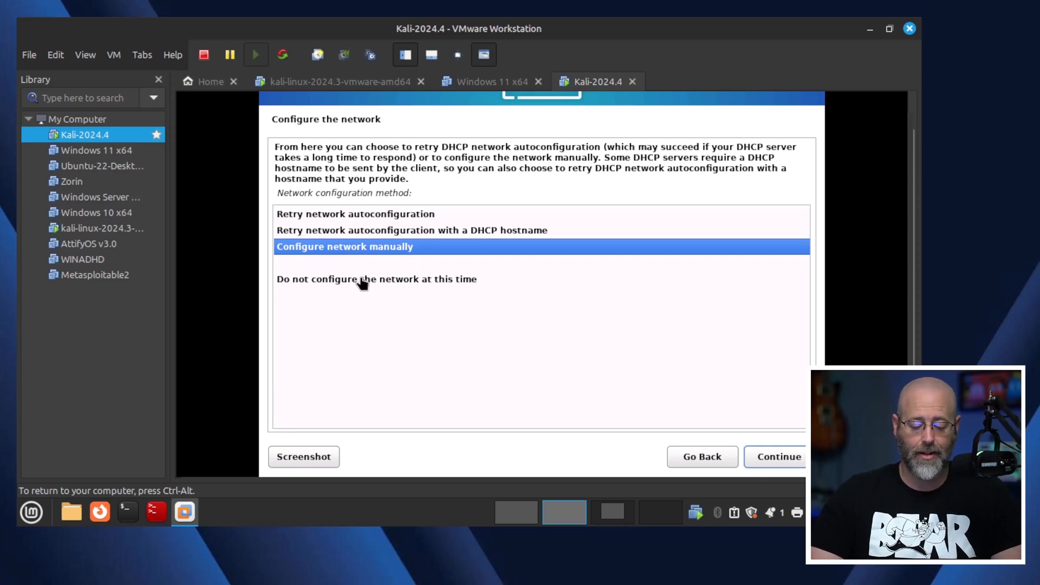
{"action": "key", "text": "Down"}
{"action": "key", "text": "Down"}
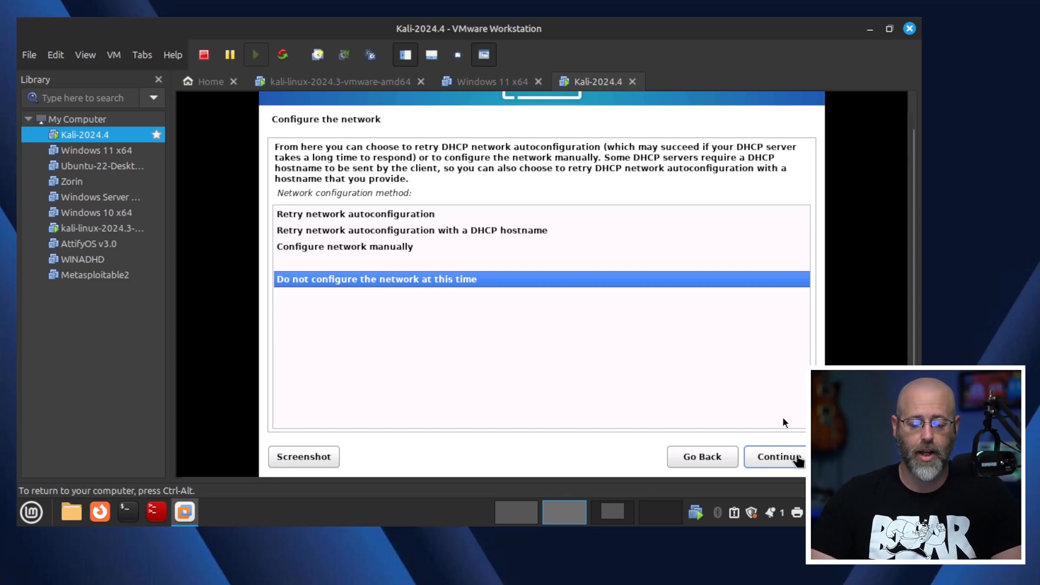
{"action": "left_click", "coordinate": [794, 458]}
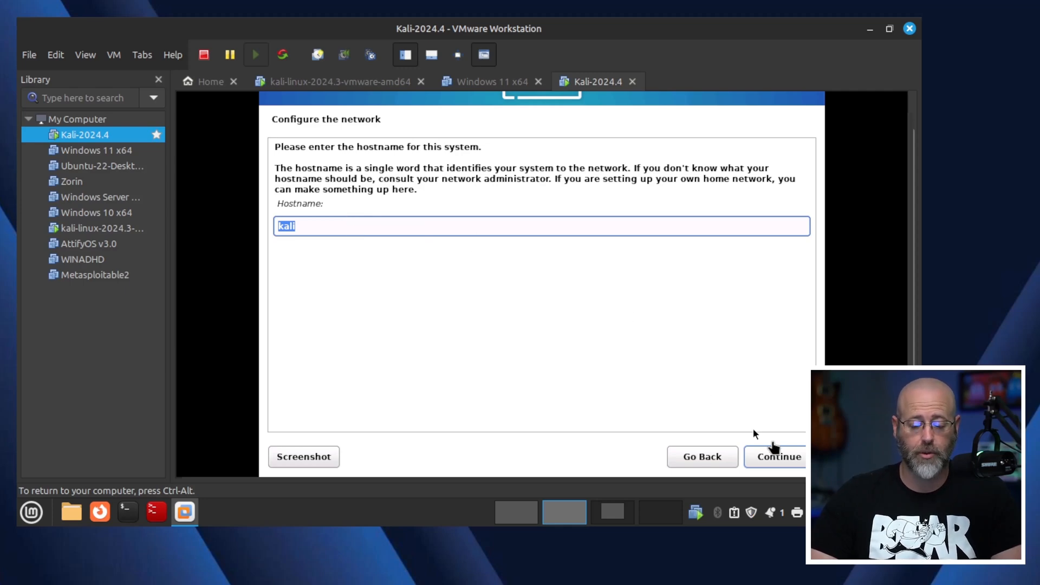
{"action": "left_click", "coordinate": [780, 457]}
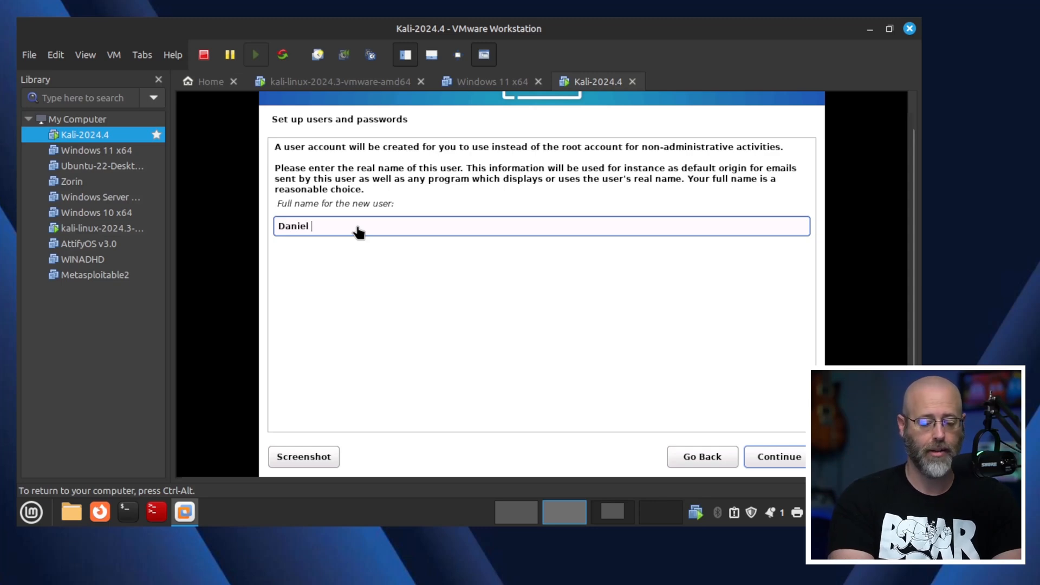
- Enter the new user's full name, then type a custom account username
{"action": "type", "text": "LOw"}
{"action": "key", "text": "BackSpace"}
{"action": "key", "text": "BackSpace"}
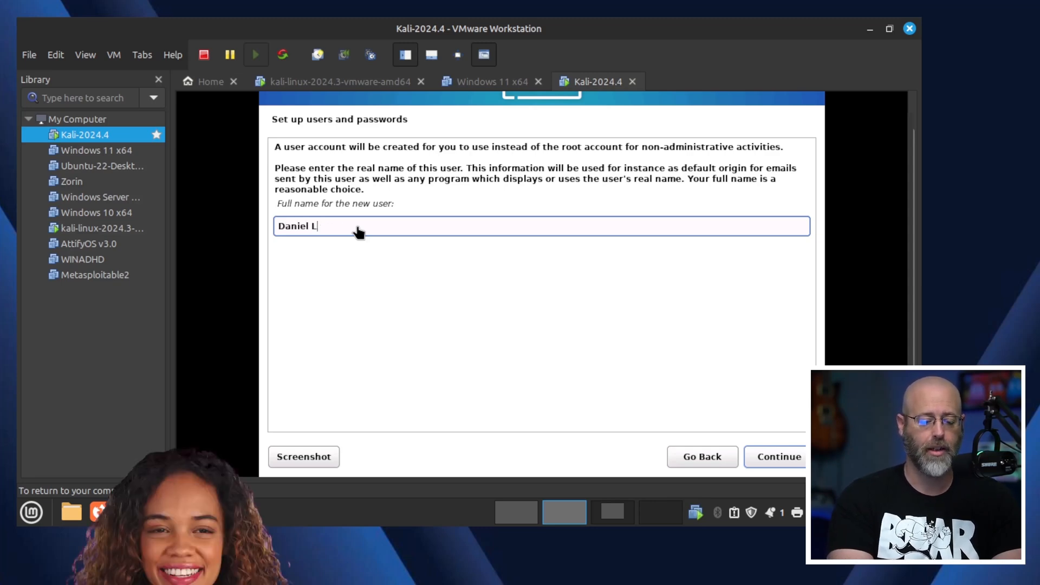
{"action": "type", "text": "owrie"}
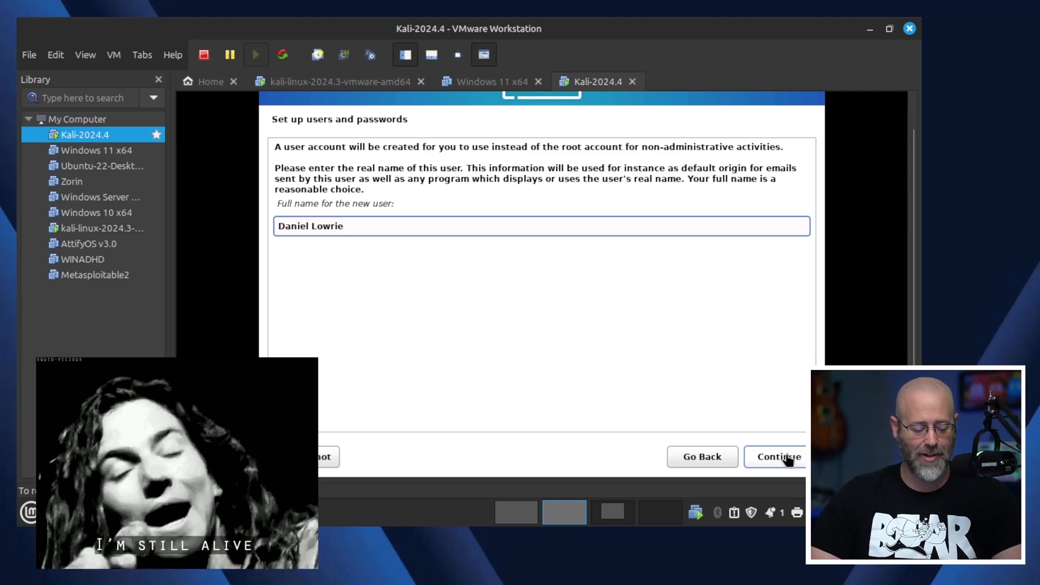
{"action": "left_click", "coordinate": [787, 459]}
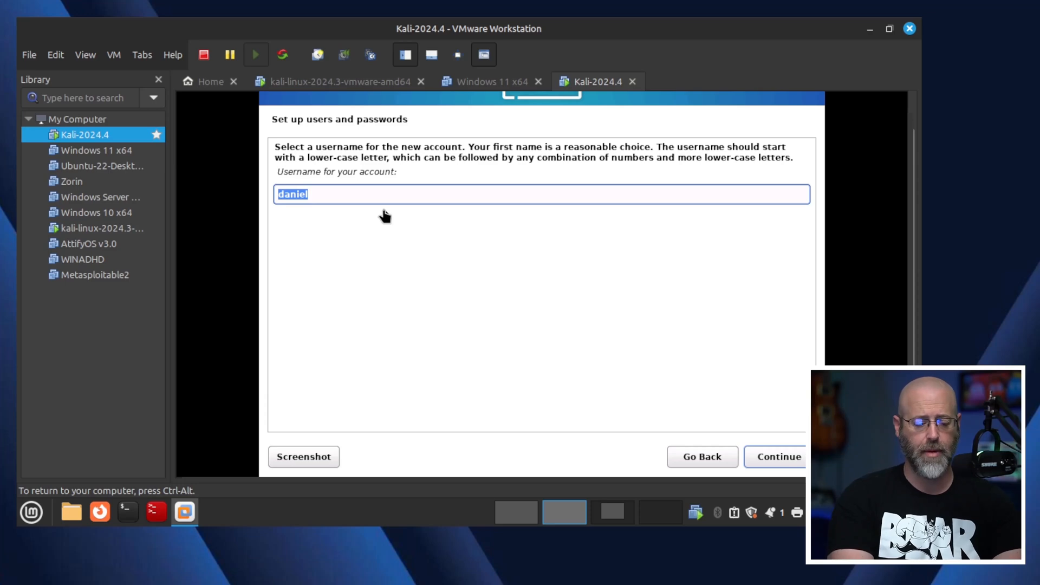
{"action": "type", "text": "dlowrie"}
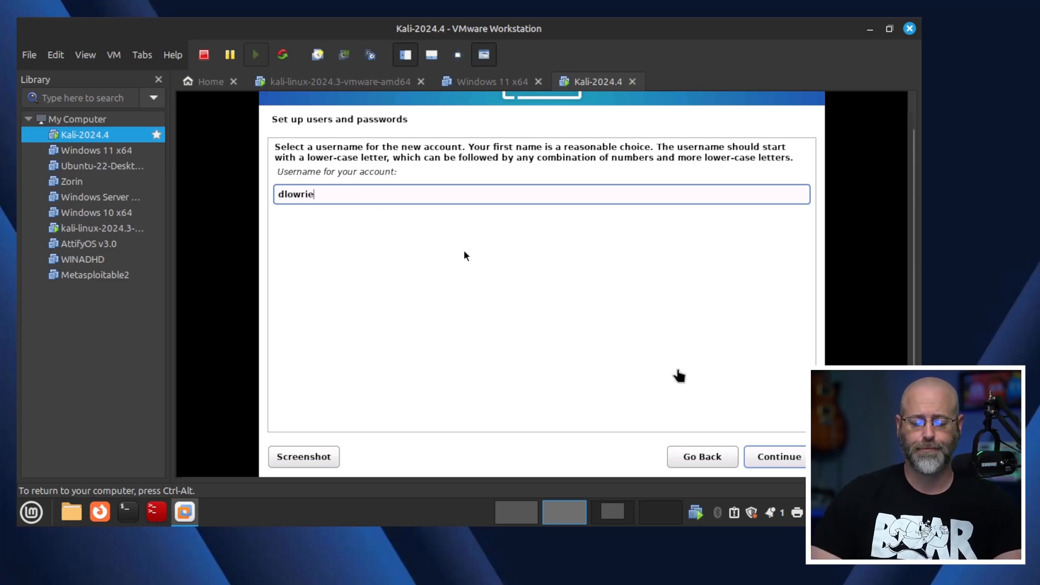
- Confirm the username and set the user's password, entering it twice
{"action": "left_click", "coordinate": [778, 459]}
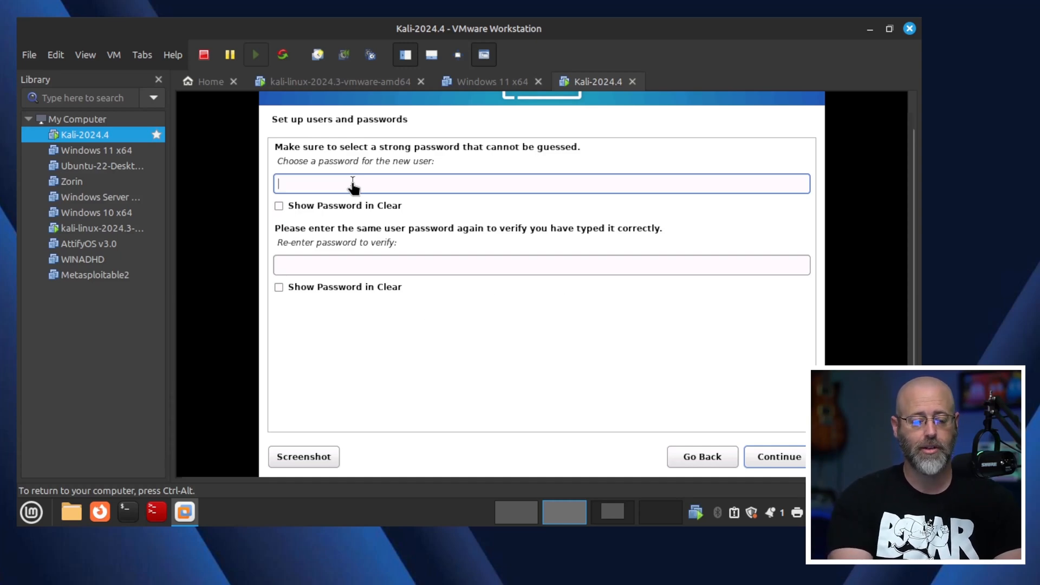
{"action": "type", "text": "*********"}
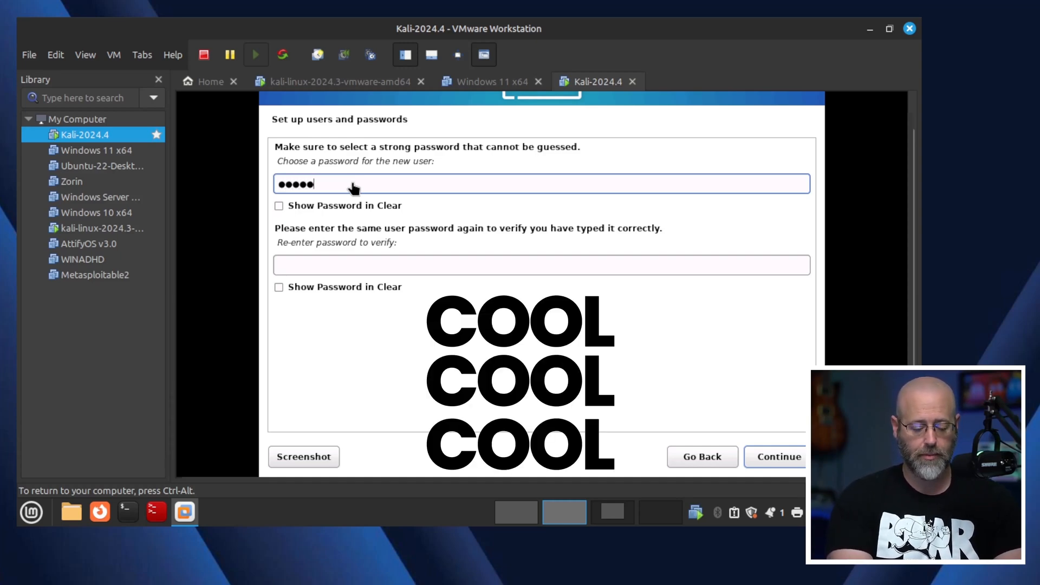
{"action": "type", "text": "***"}
{"action": "key", "text": "Tab"}
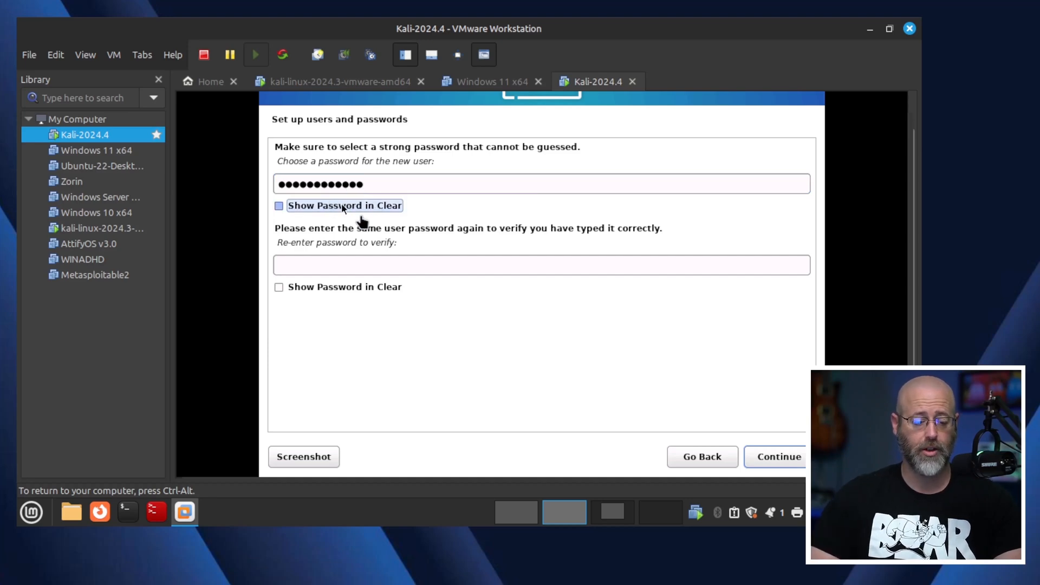
{"action": "left_click", "coordinate": [322, 270]}
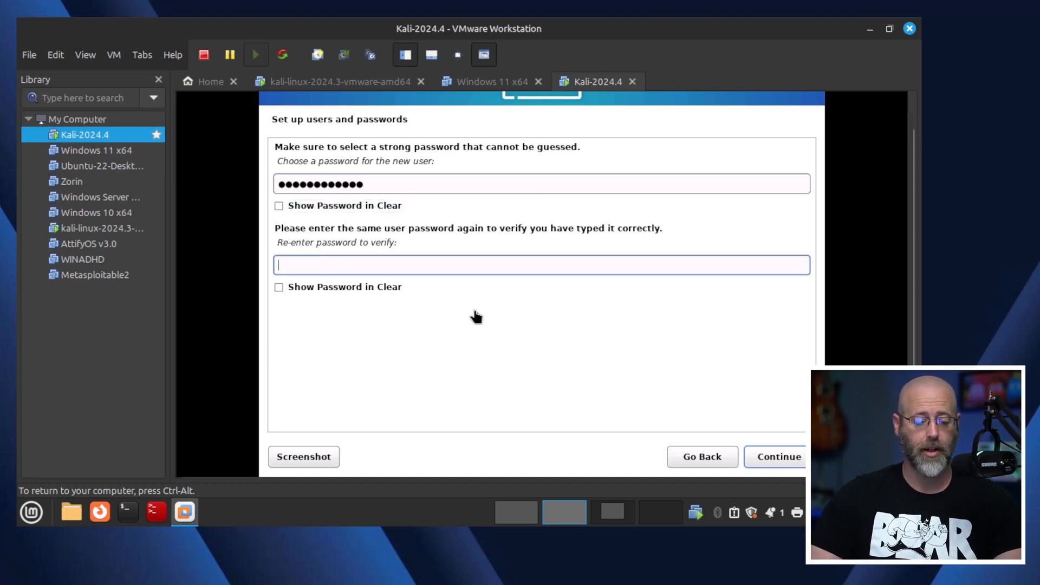
{"action": "type", "text": "*******"}
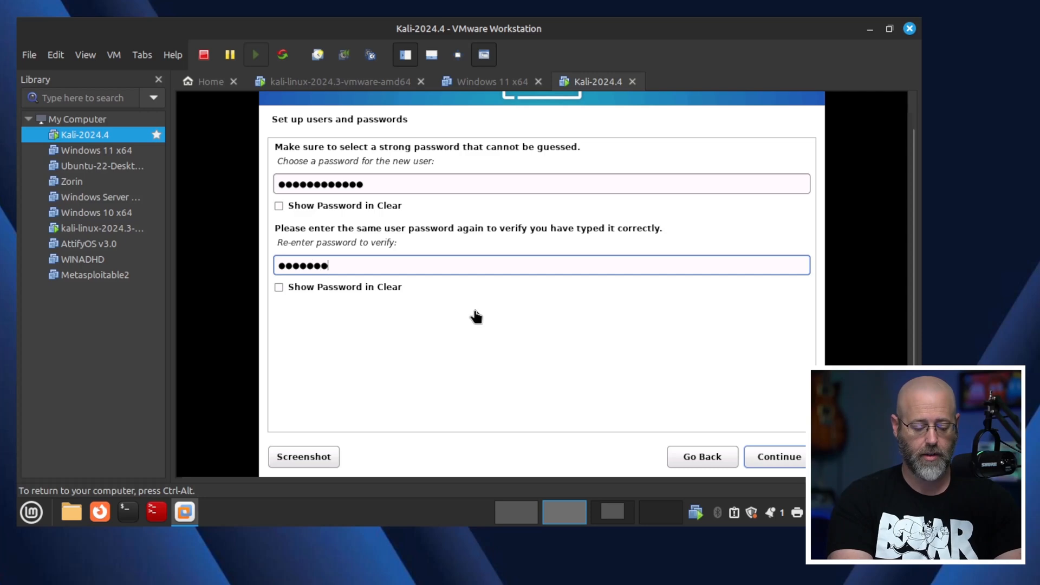
{"action": "type", "text": "*****"}
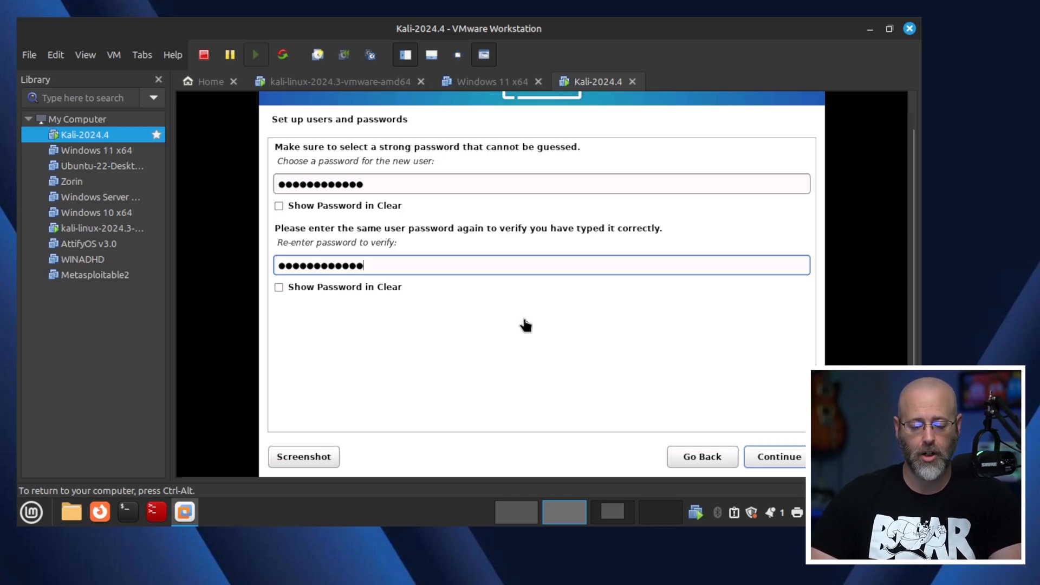
{"action": "left_click", "coordinate": [782, 457]}
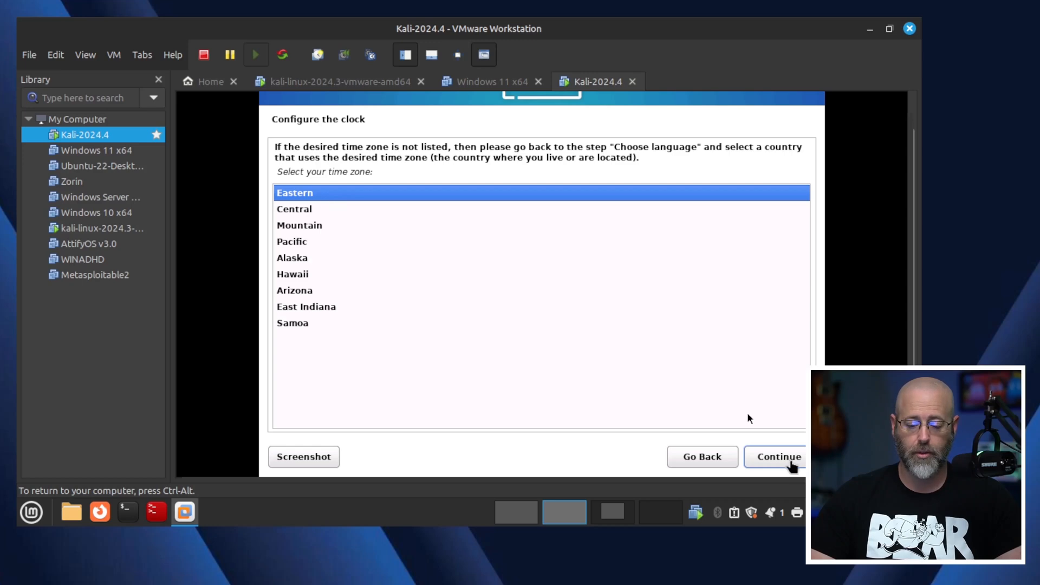
- Accept Eastern time zone and highlight 'Guided - use entire disk' partitioning
{"action": "left_click", "coordinate": [794, 463]}
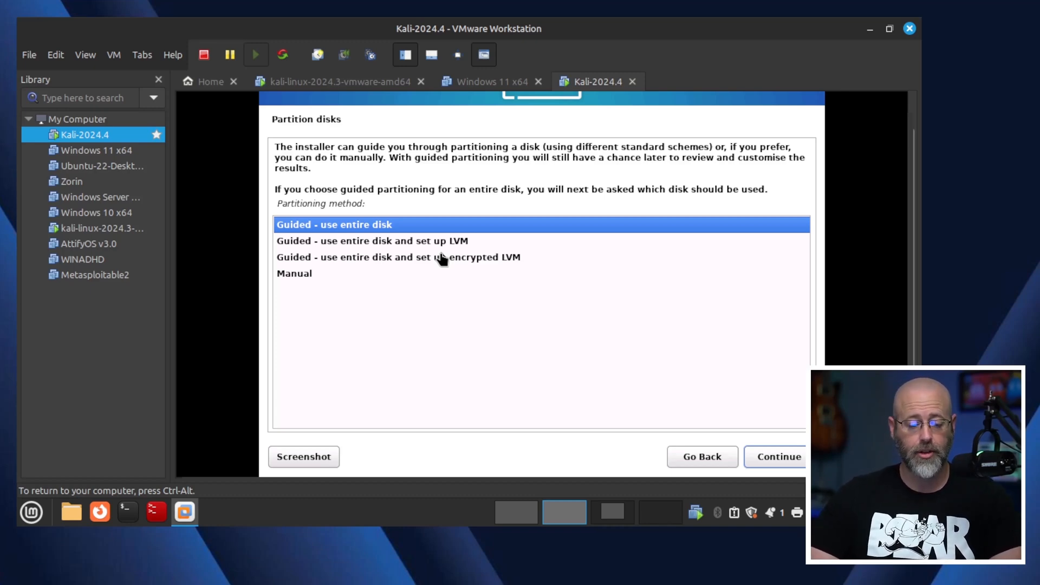
{"action": "key", "text": "Down"}
{"action": "key", "text": "Down"}
{"action": "key", "text": "Down"}
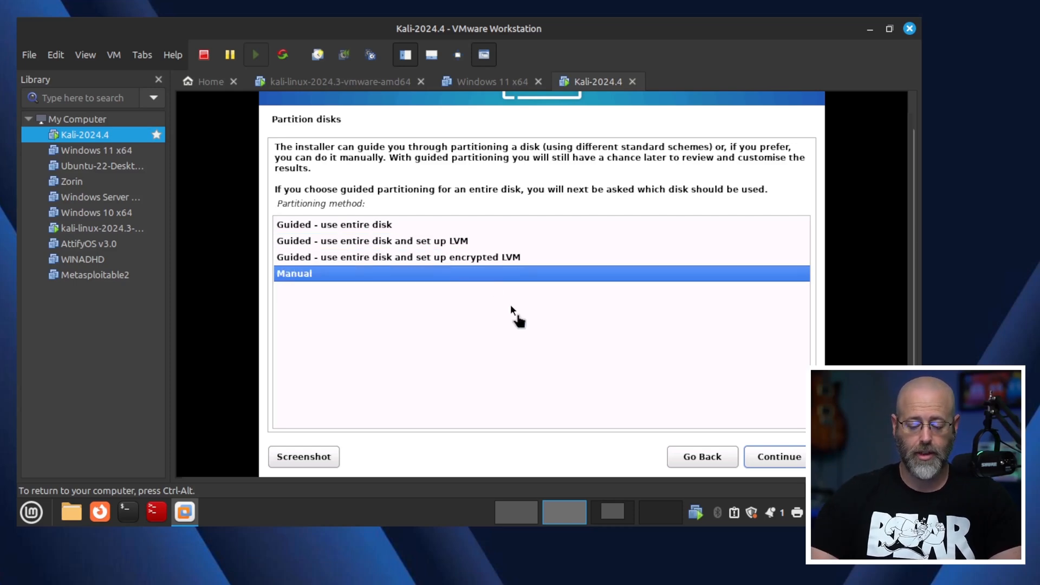
{"action": "key", "text": "Up"}
{"action": "key", "text": "Up"}
{"action": "key", "text": "Up"}
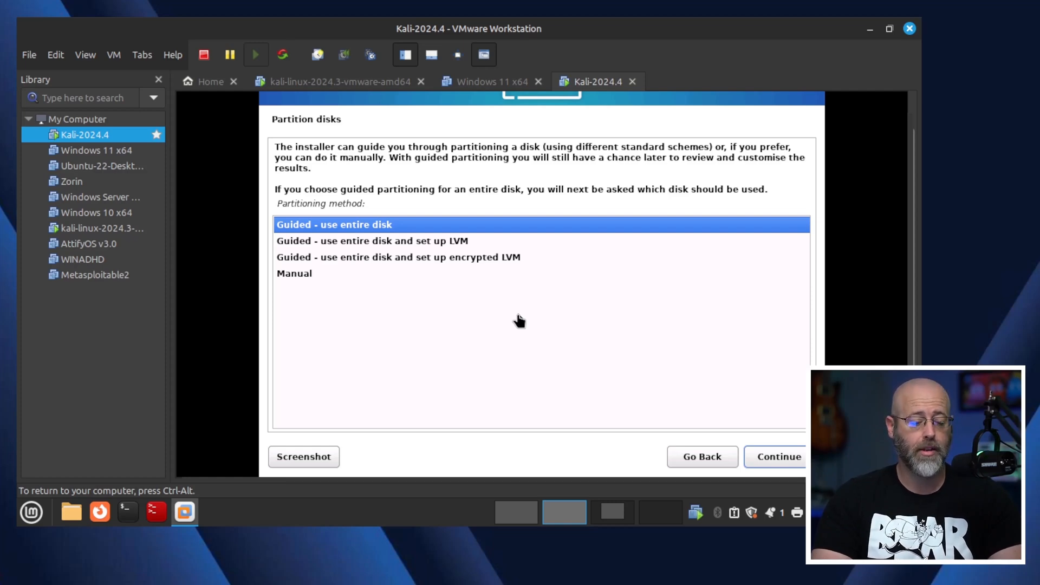
{"action": "key", "text": "Down"}
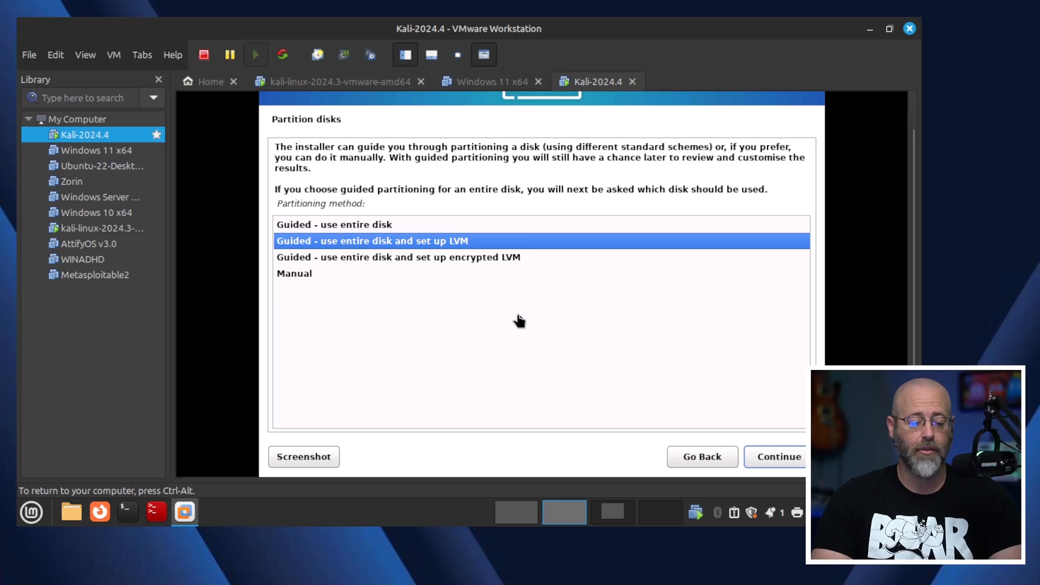
{"action": "key", "text": "Down"}
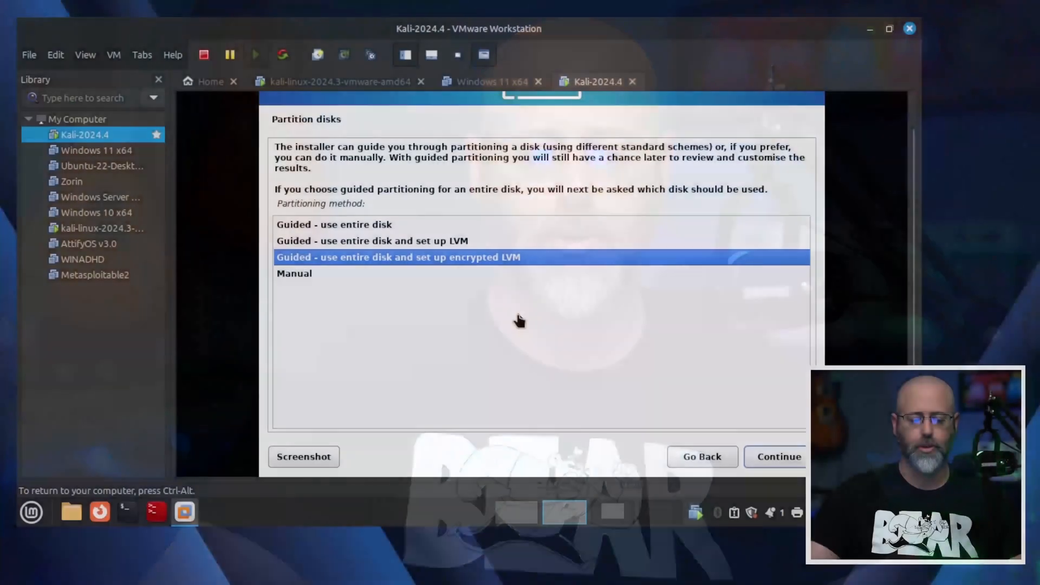
{"action": "key", "text": "Up"}
{"action": "key", "text": "Up"}
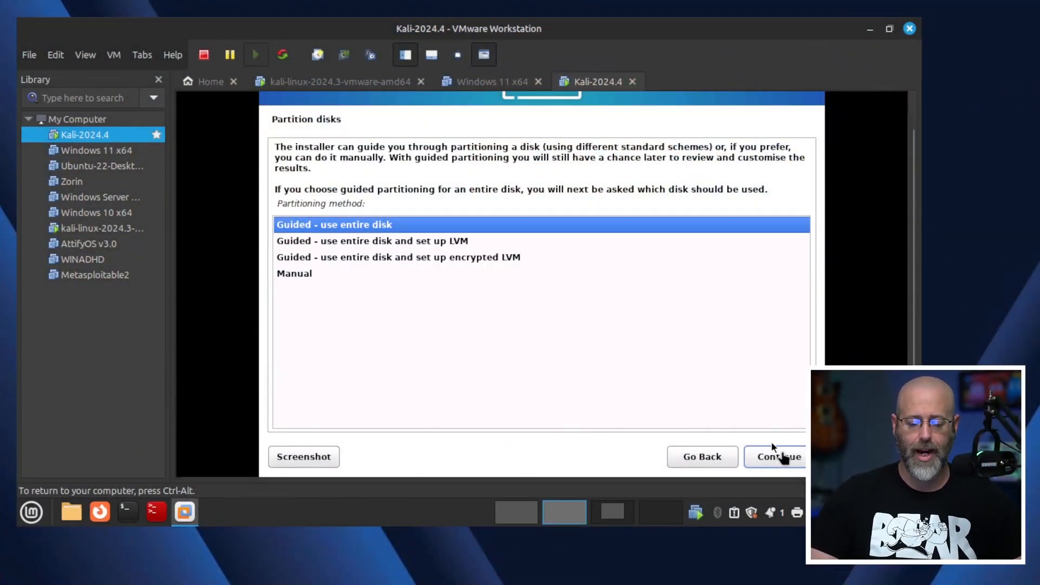
- Use the 64.4 GB SCSI33 disk and select 'All files in one partition'
{"action": "left_click", "coordinate": [783, 458]}
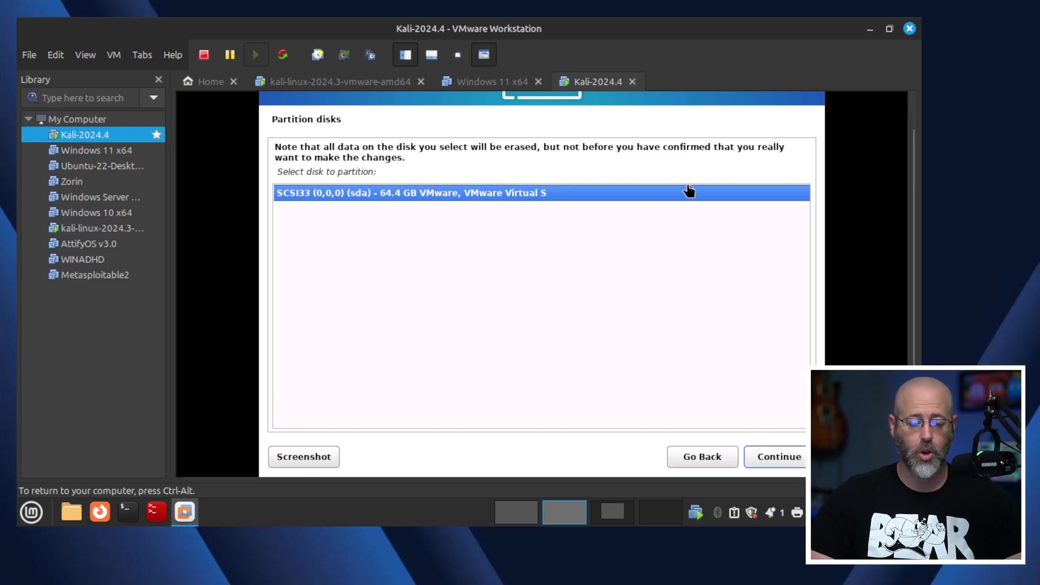
{"action": "left_click", "coordinate": [784, 457]}
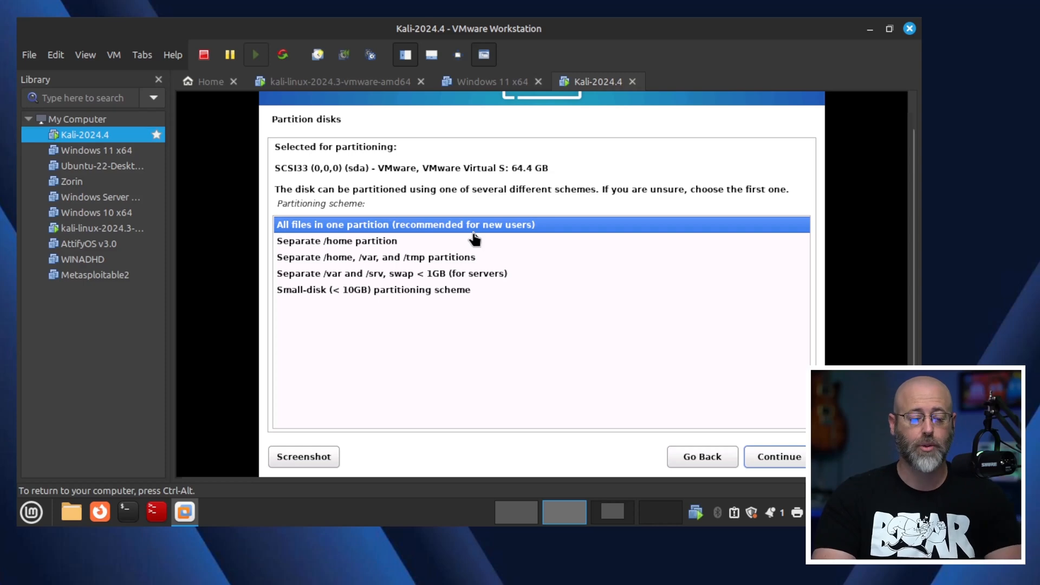
{"action": "key", "text": "Down"}
{"action": "key", "text": "Down"}
{"action": "key", "text": "Up"}
{"action": "key", "text": "Up"}
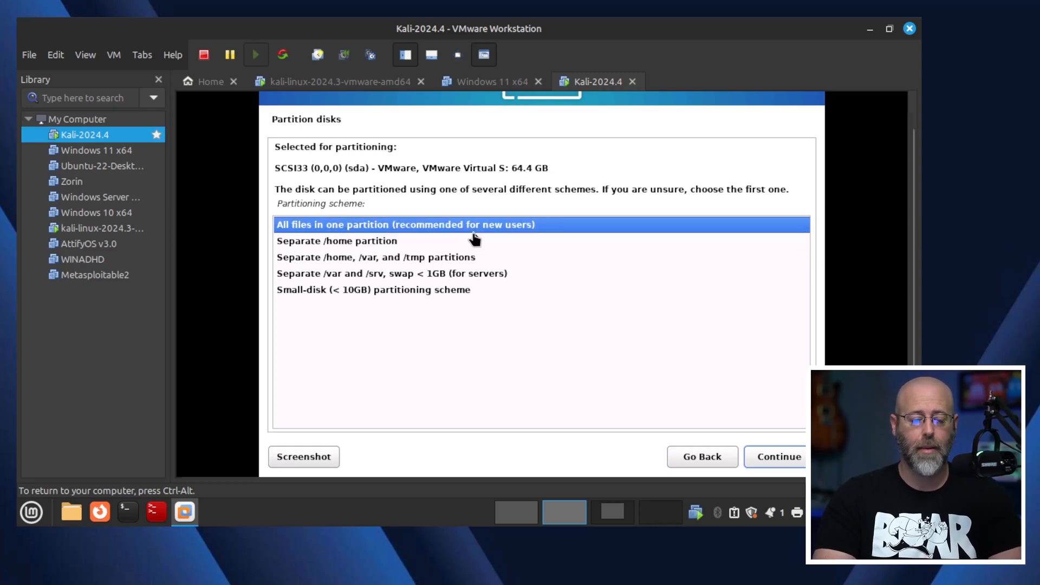
{"action": "key", "text": "Down"}
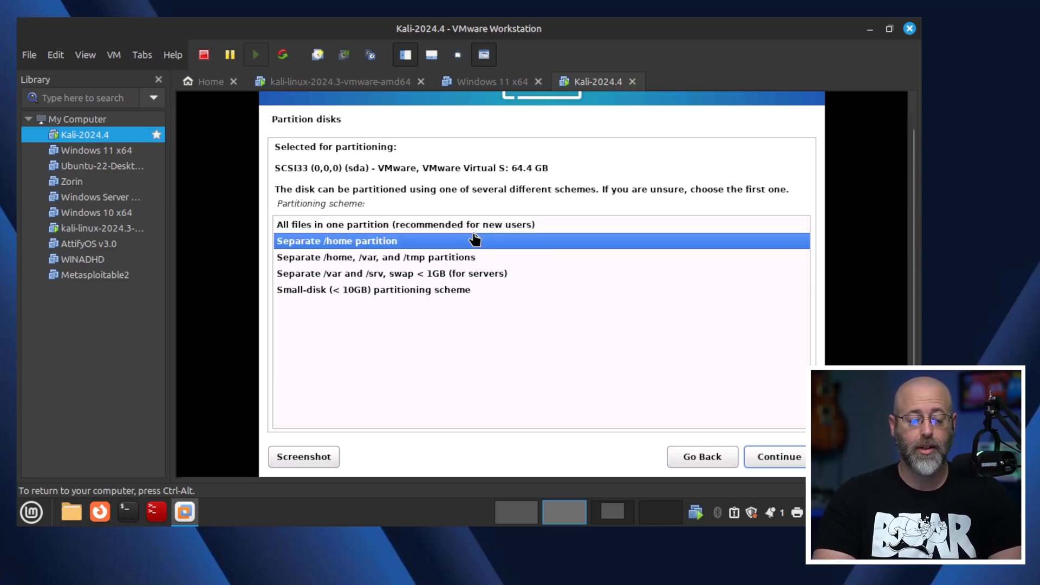
{"action": "key", "text": "Down"}
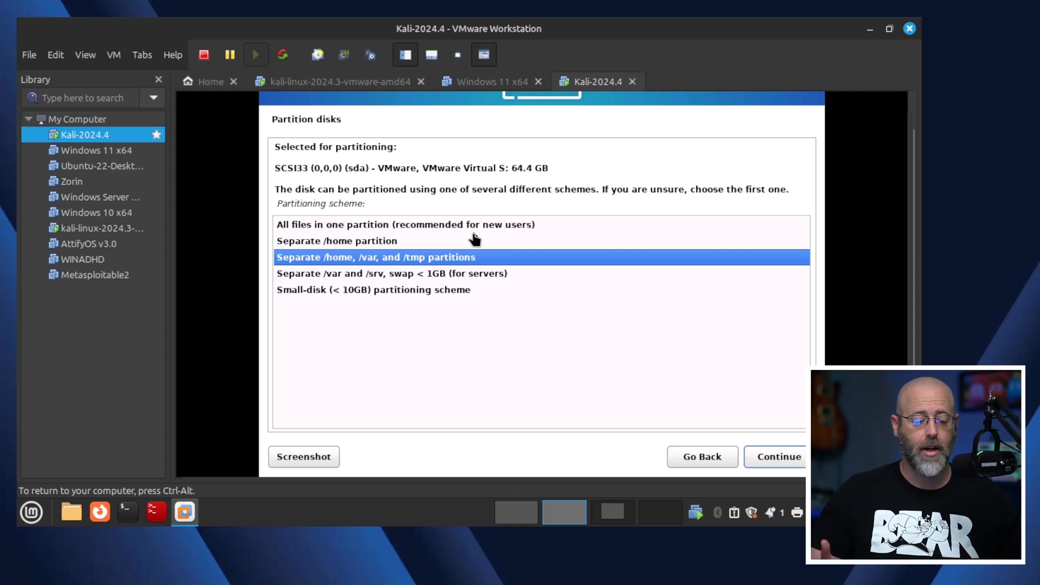
{"action": "left_click", "coordinate": [473, 233]}
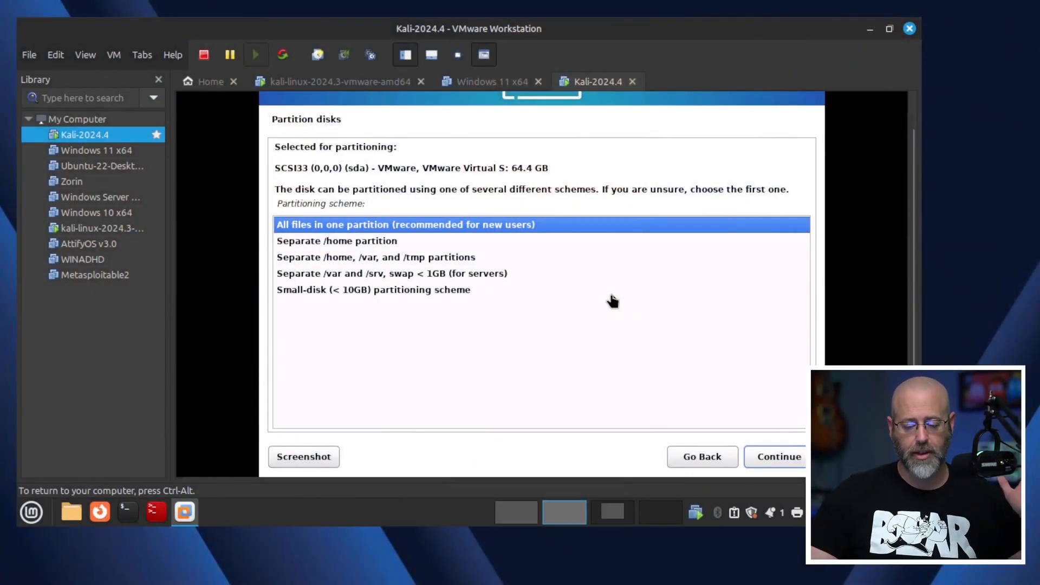
- Accept the all-in-one partition scheme and confirm writing the partition changes to disk
{"action": "left_click", "coordinate": [776, 457]}
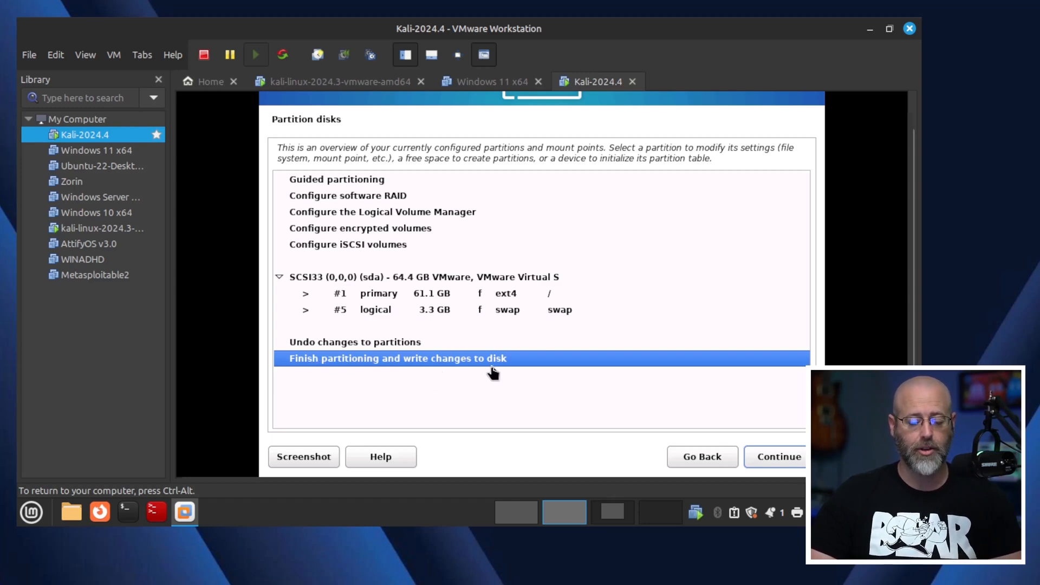
{"action": "left_click", "coordinate": [799, 462]}
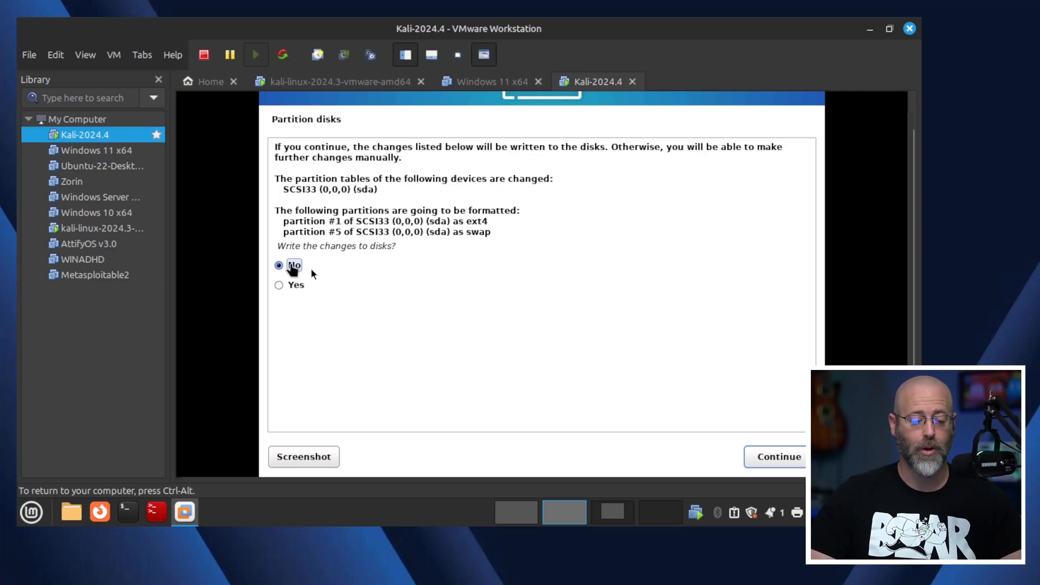
{"action": "left_click", "coordinate": [279, 287]}
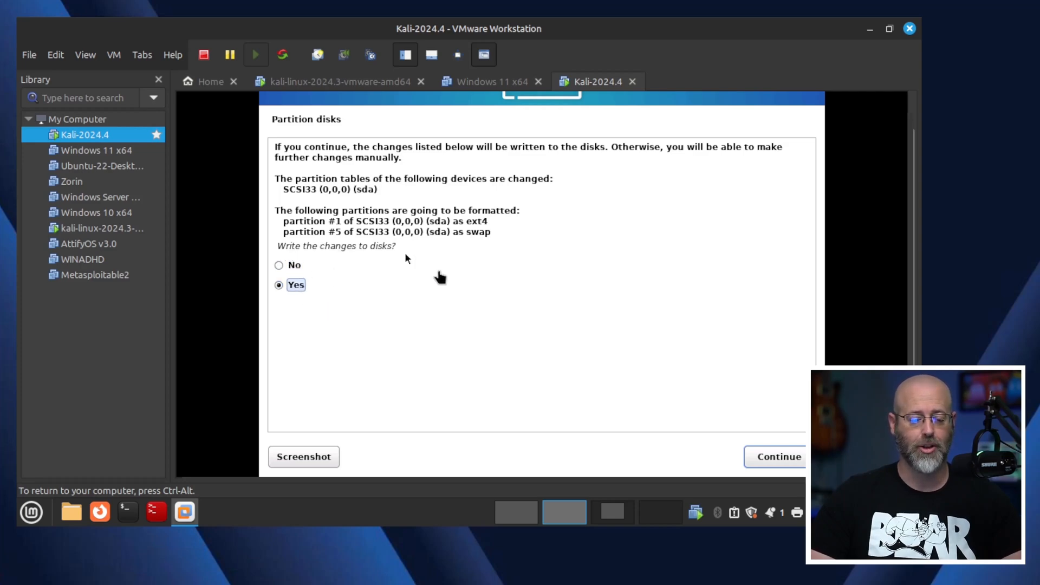
{"action": "left_click", "coordinate": [793, 458]}
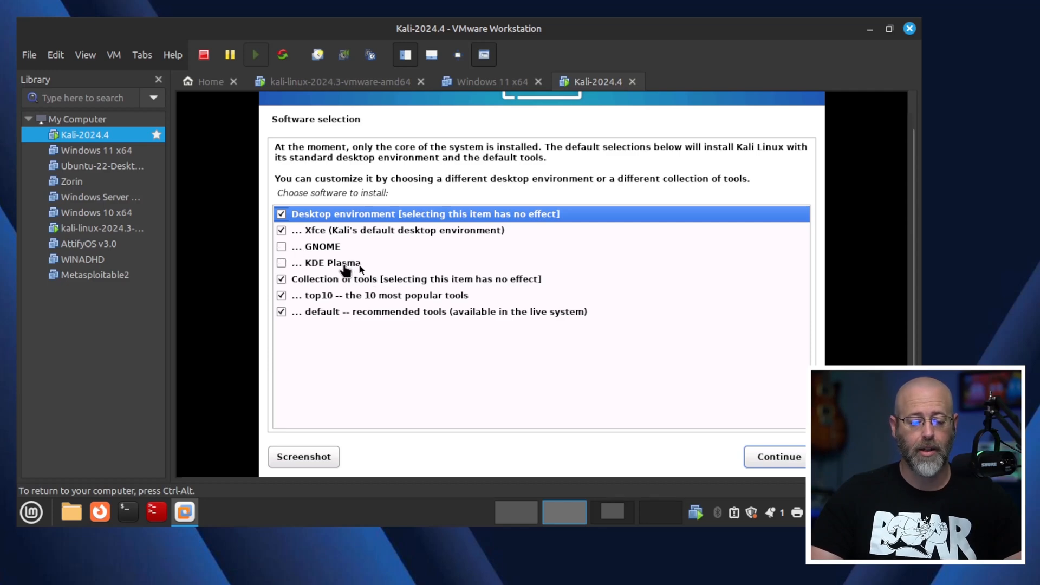
- Keep only Xfce plus the top10 and default tool collections selected, then start installing
{"action": "left_click", "coordinate": [282, 247]}
{"action": "left_click", "coordinate": [282, 263]}
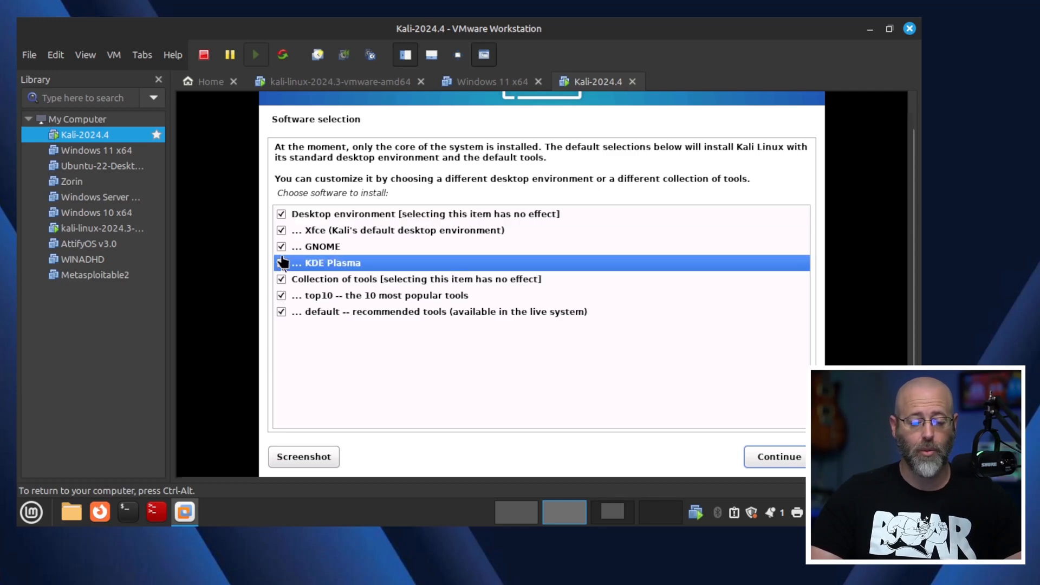
{"action": "left_click", "coordinate": [282, 247]}
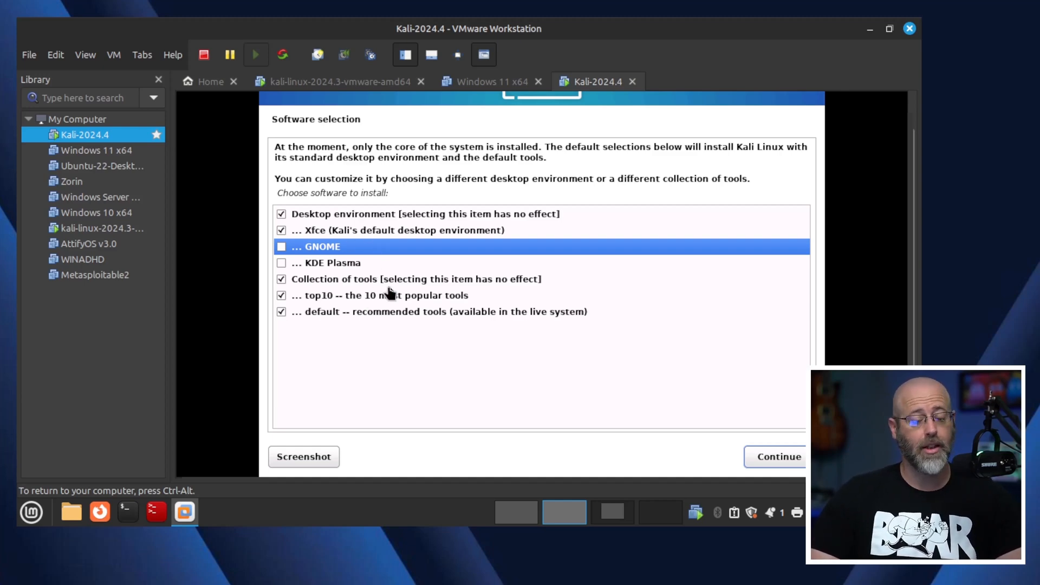
{"action": "left_click", "coordinate": [784, 460]}
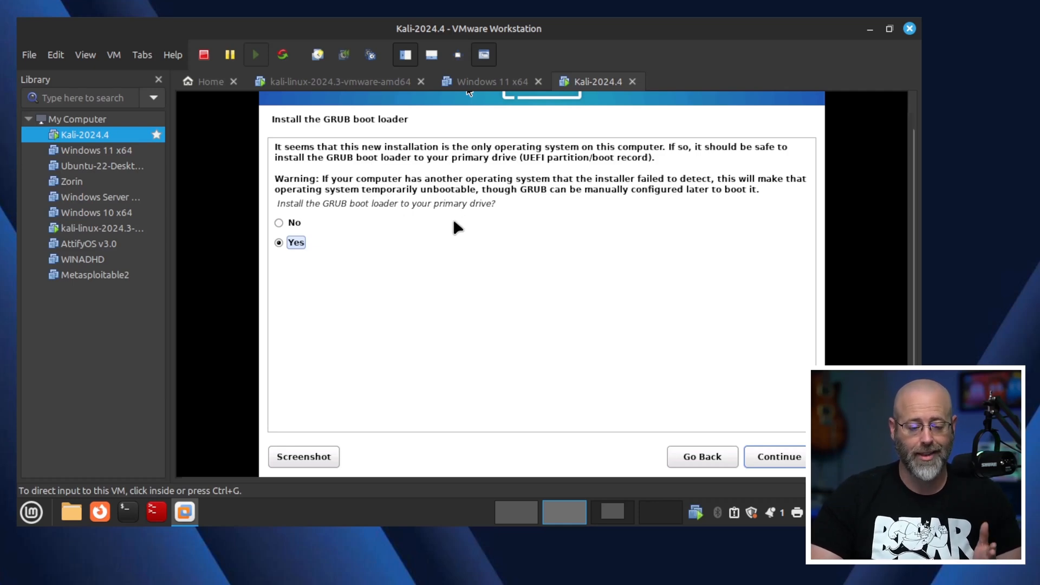
- Install the GRUB boot loader onto /dev/sda
{"action": "left_click", "coordinate": [782, 464]}
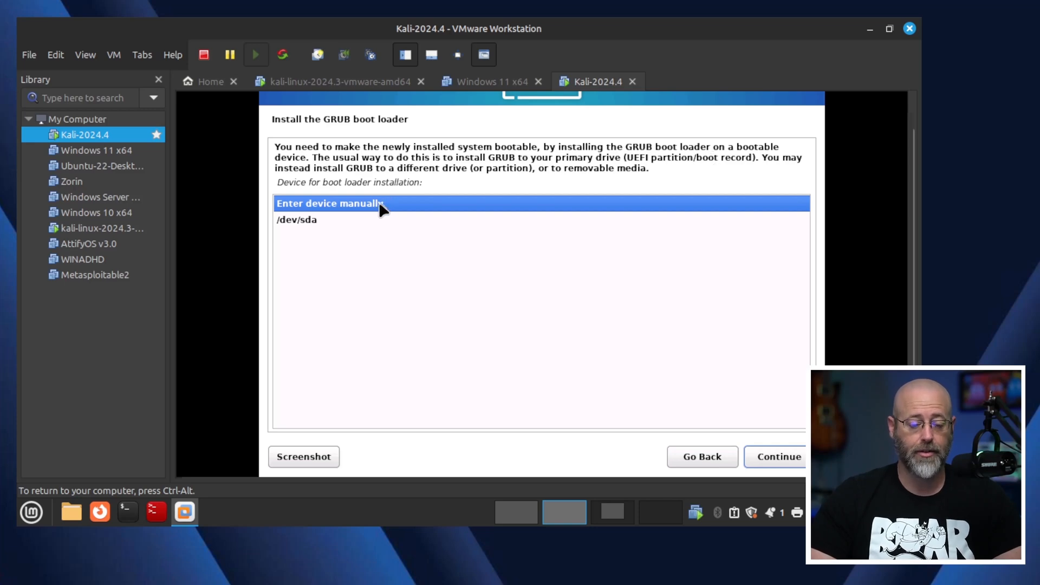
{"action": "left_click", "coordinate": [298, 222]}
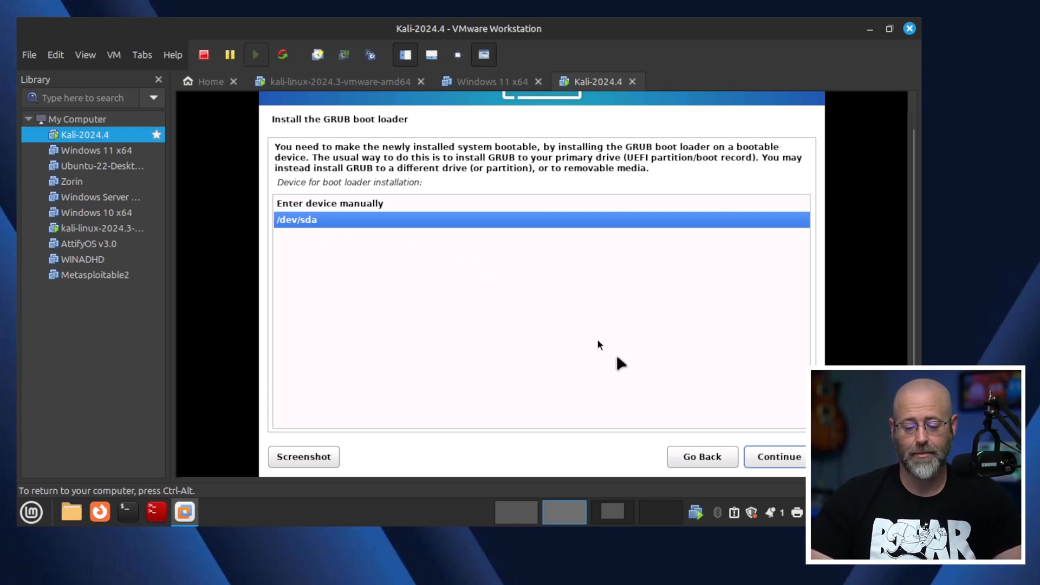
{"action": "left_click", "coordinate": [783, 458]}
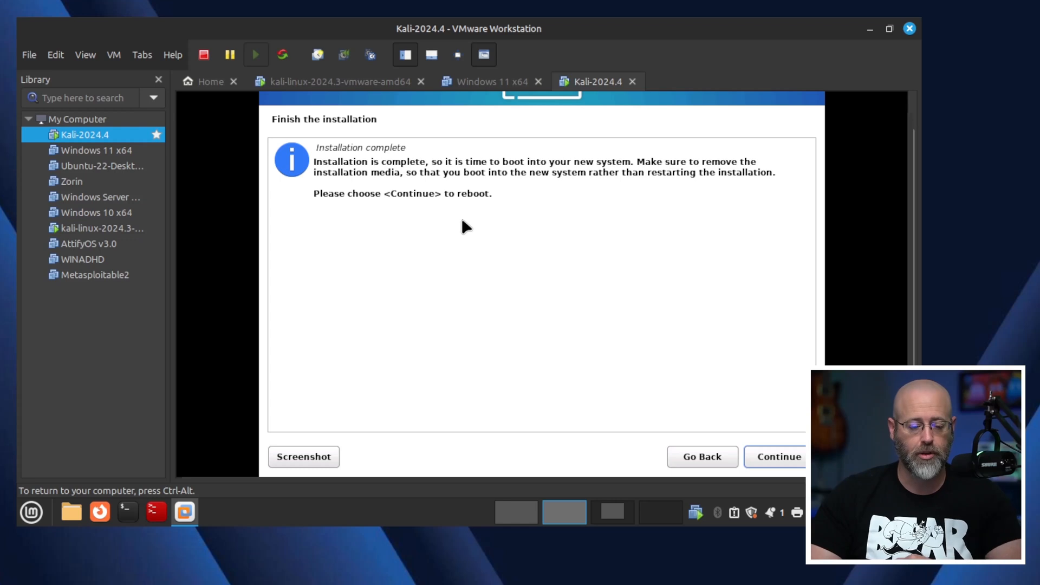
- Reboot into the installed system and boot the default Kali GNU/Linux GRUB entry
{"action": "left_click", "coordinate": [780, 455]}
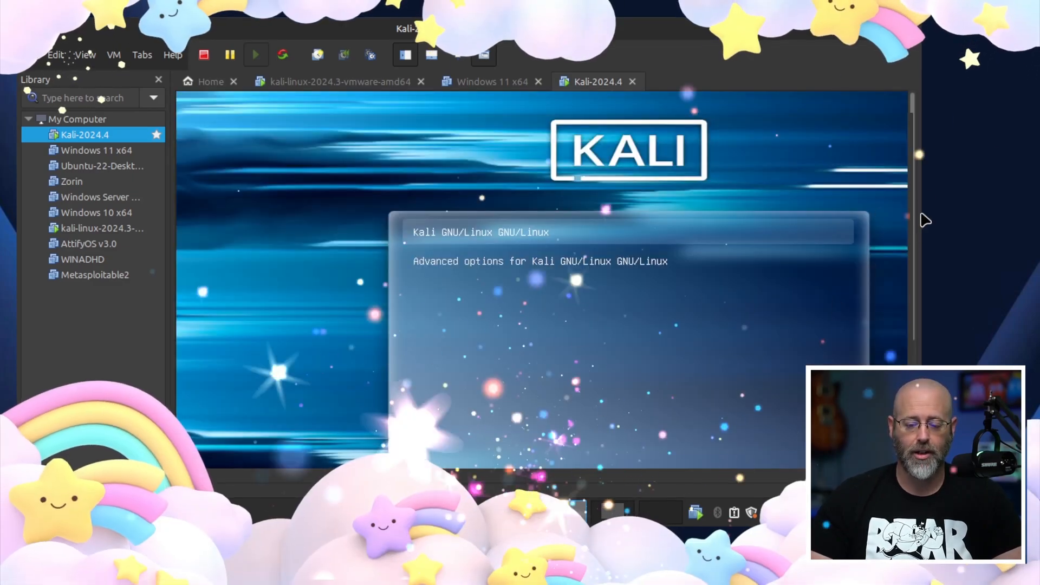
{"action": "left_click", "coordinate": [556, 208]}
{"action": "key", "text": "Return"}
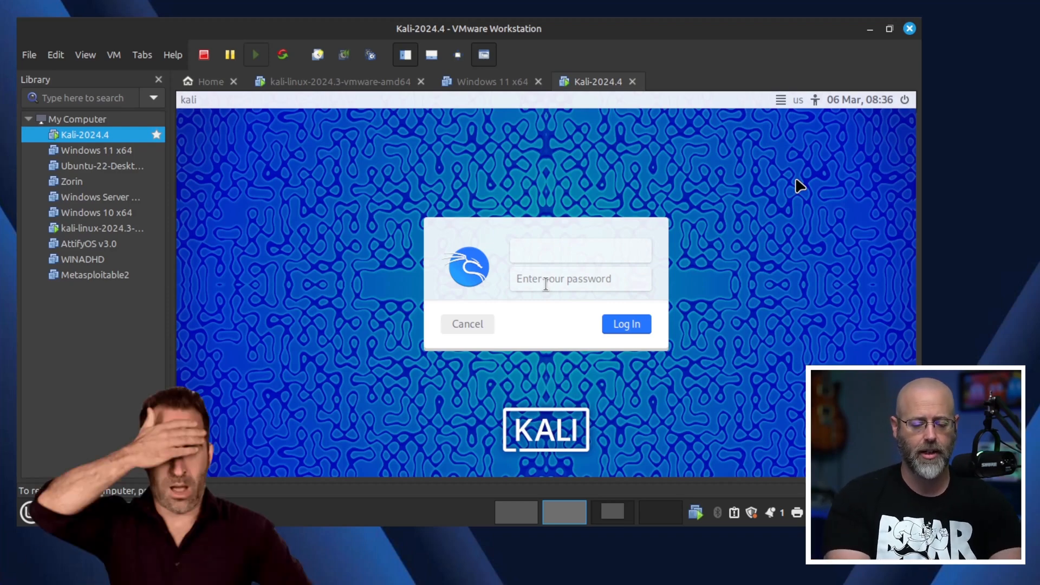
- Log in to Kali with the user's username and password
{"action": "type", "text": "dlowrie"}
{"action": "left_click", "coordinate": [546, 284]}
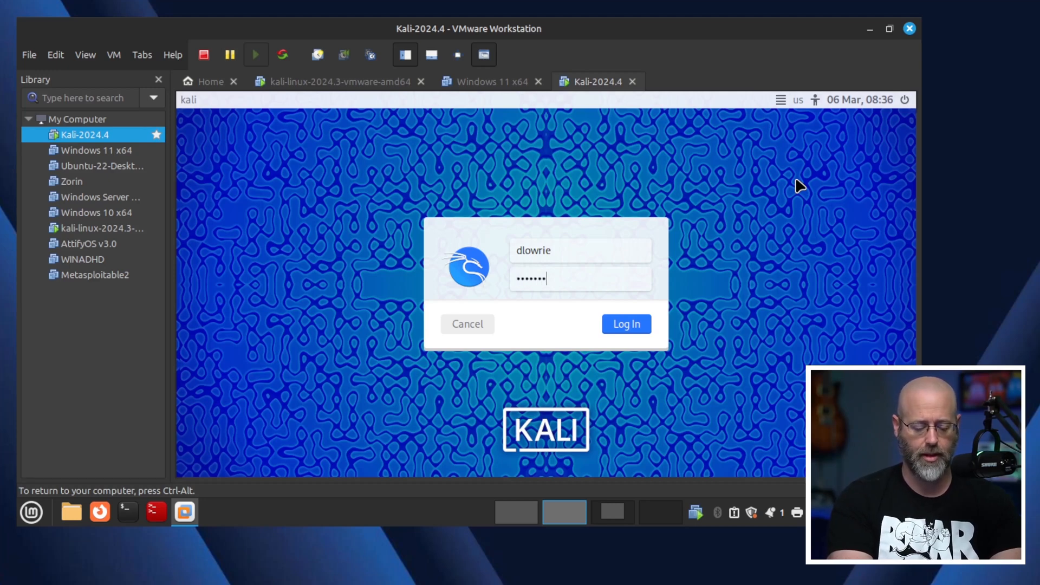
{"action": "key", "text": "Return"}
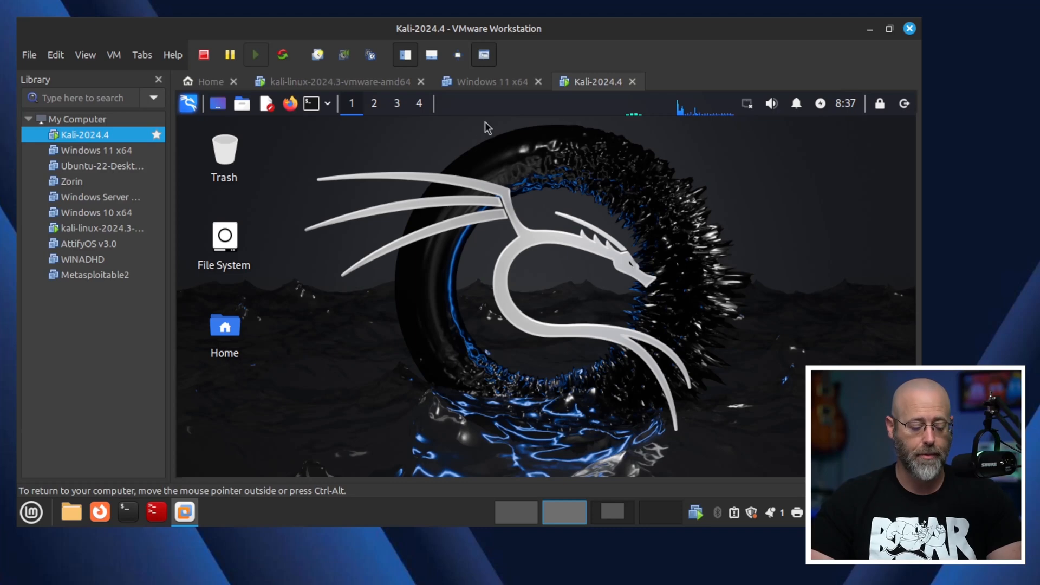
- Open the Kali-2024.4 Network Adapter settings, save, and dismiss the failed connection errors
{"action": "left_click", "coordinate": [114, 56]}
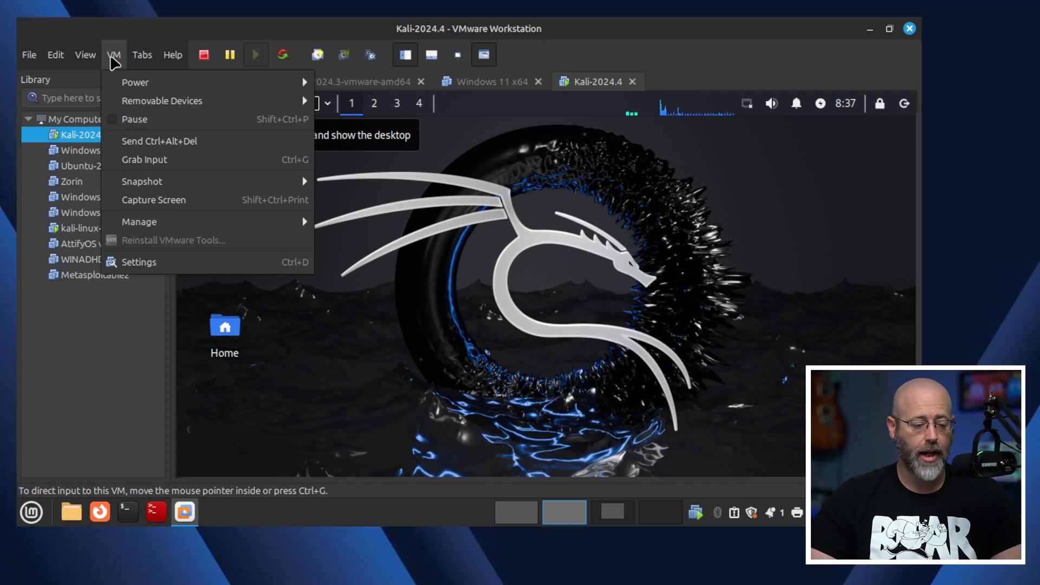
{"action": "left_click", "coordinate": [144, 264]}
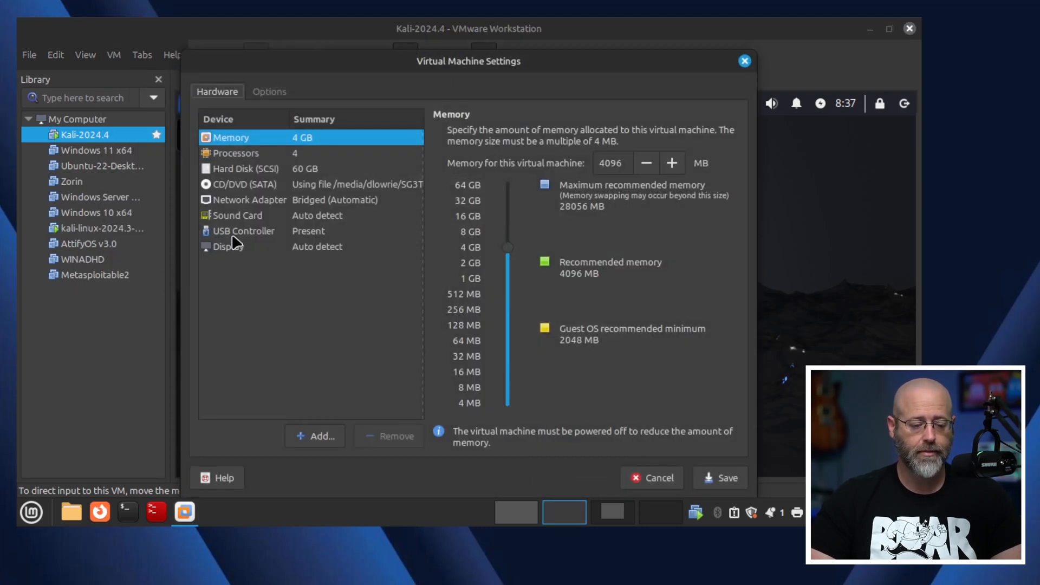
{"action": "left_click", "coordinate": [234, 203]}
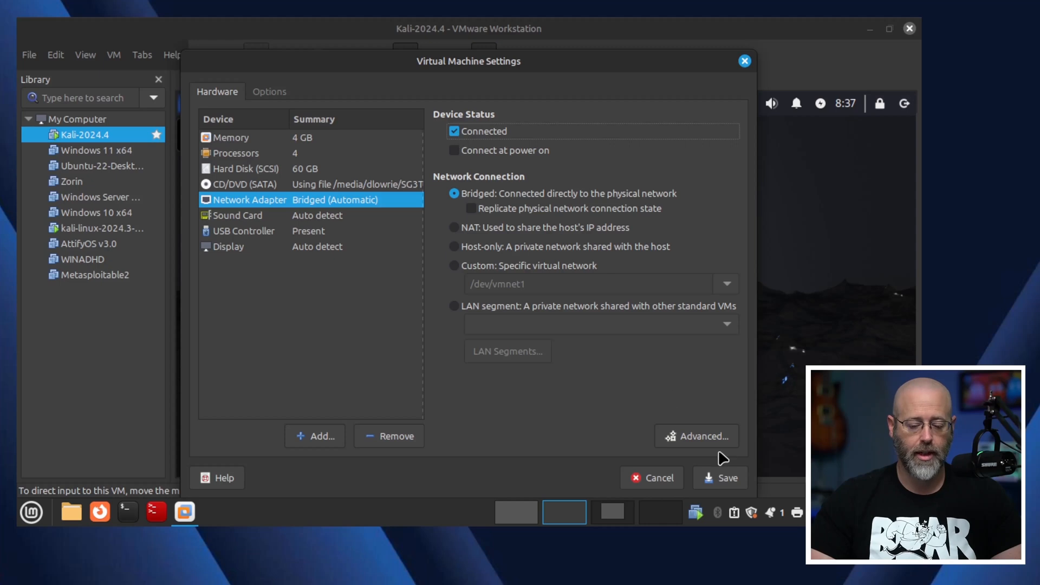
{"action": "left_click", "coordinate": [721, 479]}
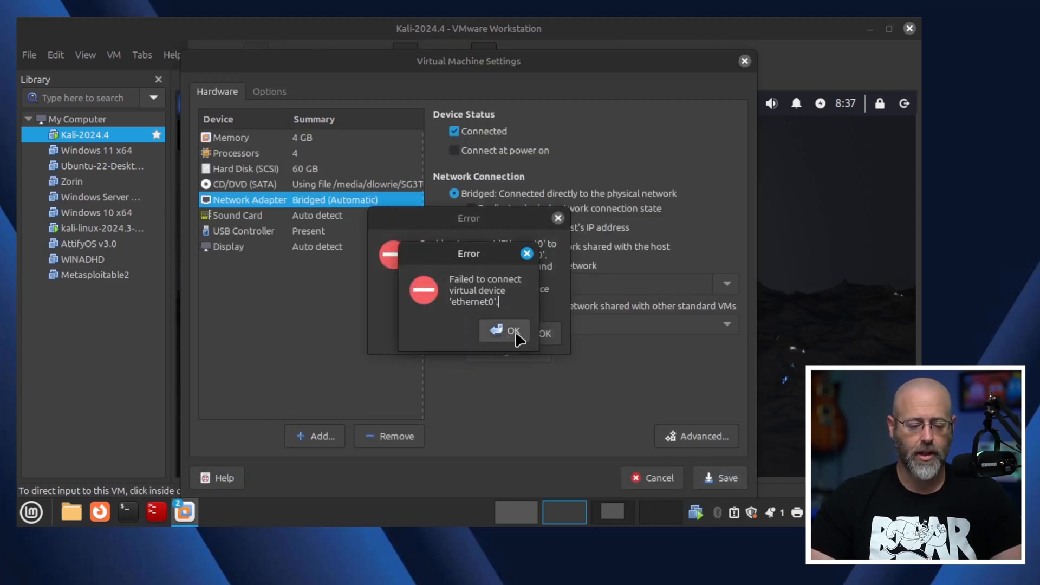
{"action": "left_click", "coordinate": [513, 332]}
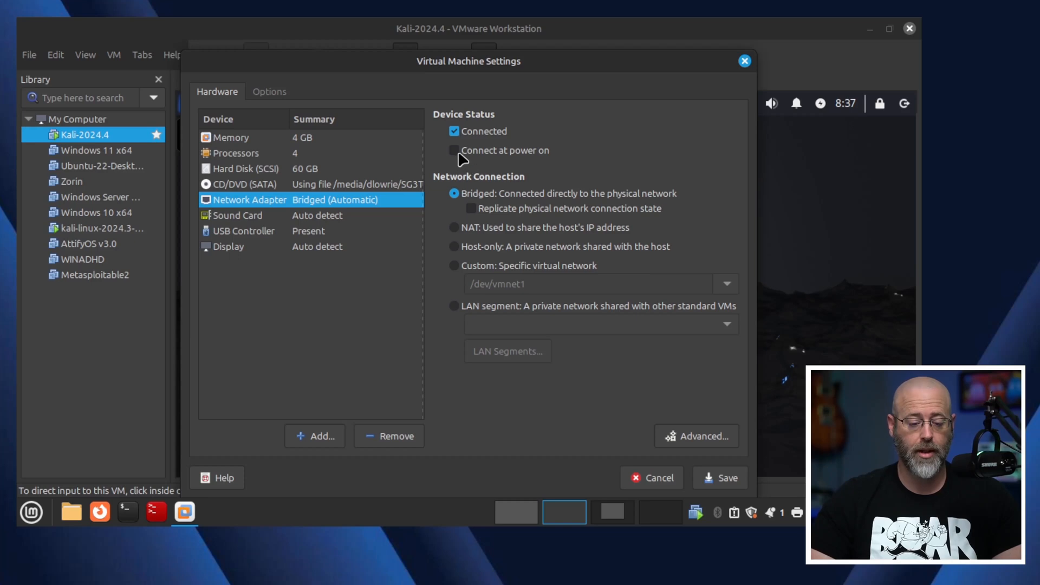
- Enable Connect at power on, uncheck Connected, and save the adapter settings
{"action": "key", "text": "ctrl"}
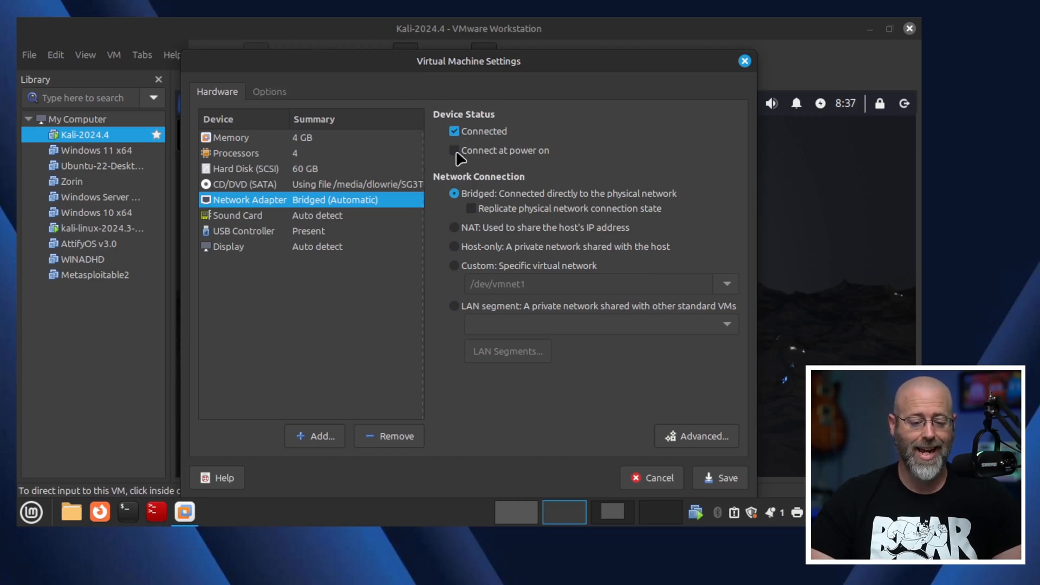
{"action": "left_click", "coordinate": [460, 157]}
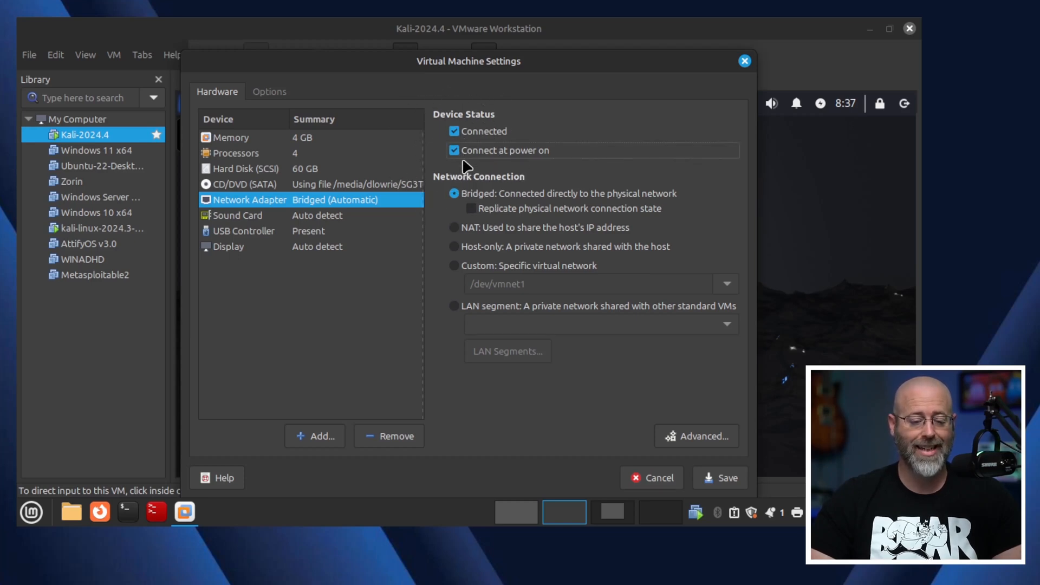
{"action": "left_click", "coordinate": [454, 131]}
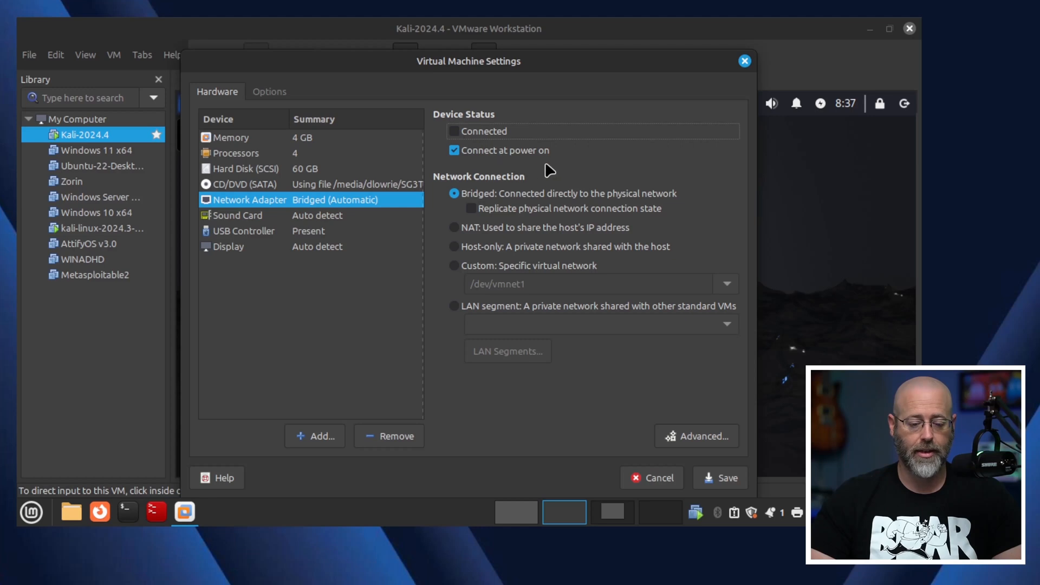
{"action": "left_click", "coordinate": [720, 477]}
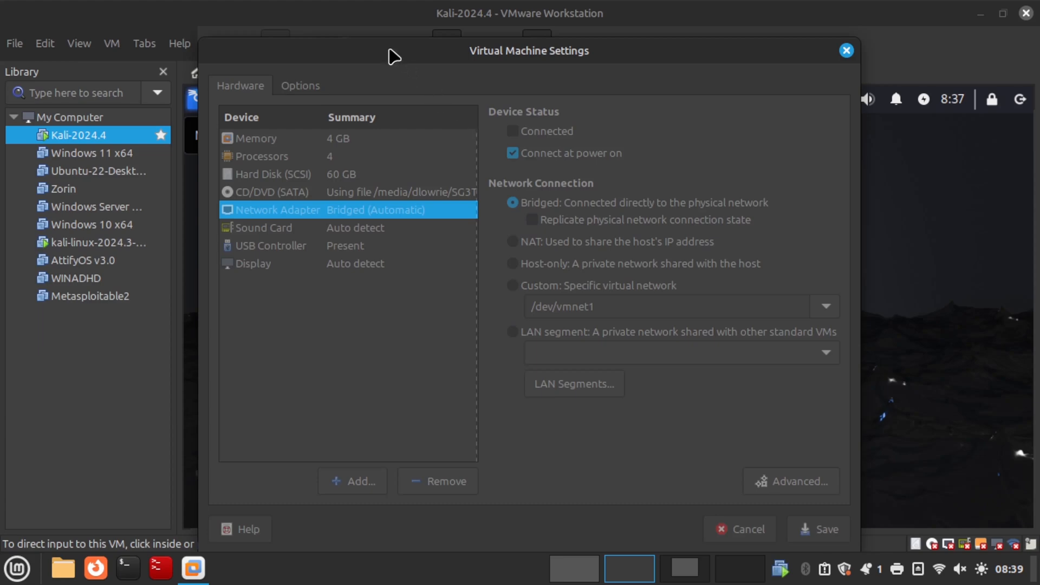
- Drag the Virtual Machine Settings dialog further to the right
{"action": "left_click_drag", "start_coordinate": [390, 52], "coordinate": [467, 48]}
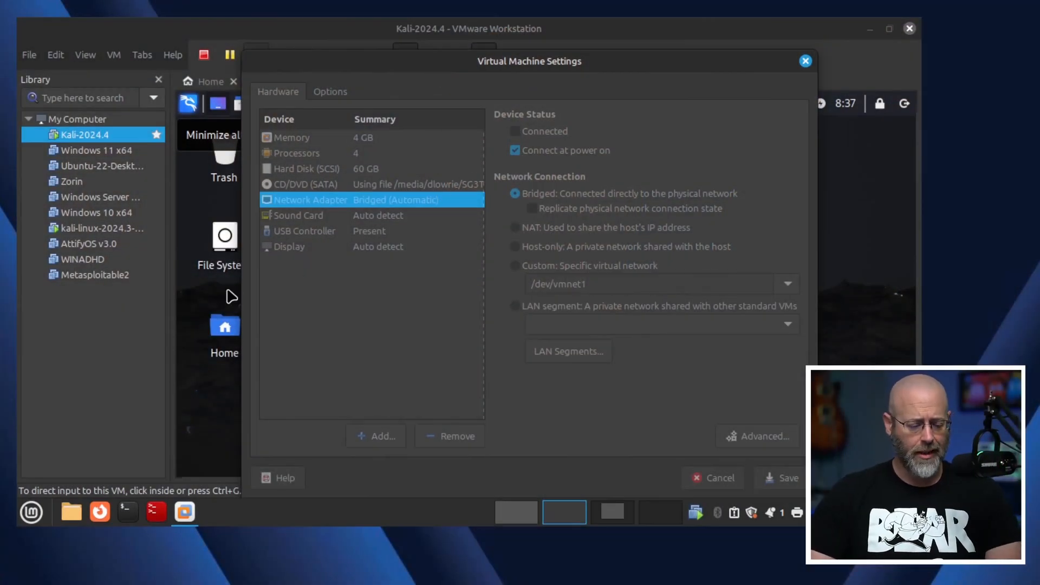
- On Workspace 4, open a maximized Terminator with larger text and run ps aux | grep vmware
{"action": "left_click", "coordinate": [664, 513]}
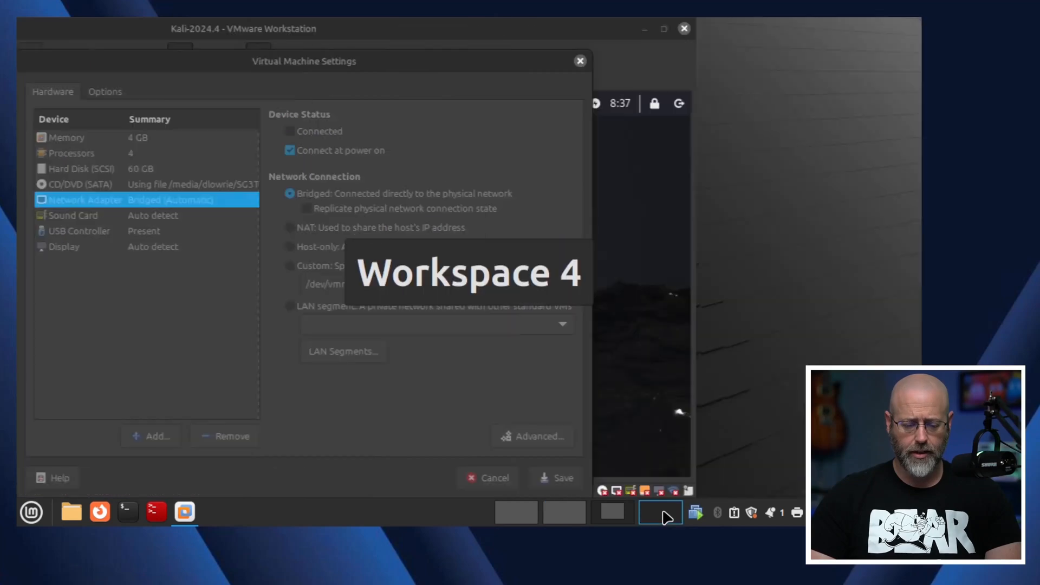
{"action": "left_click", "coordinate": [154, 512]}
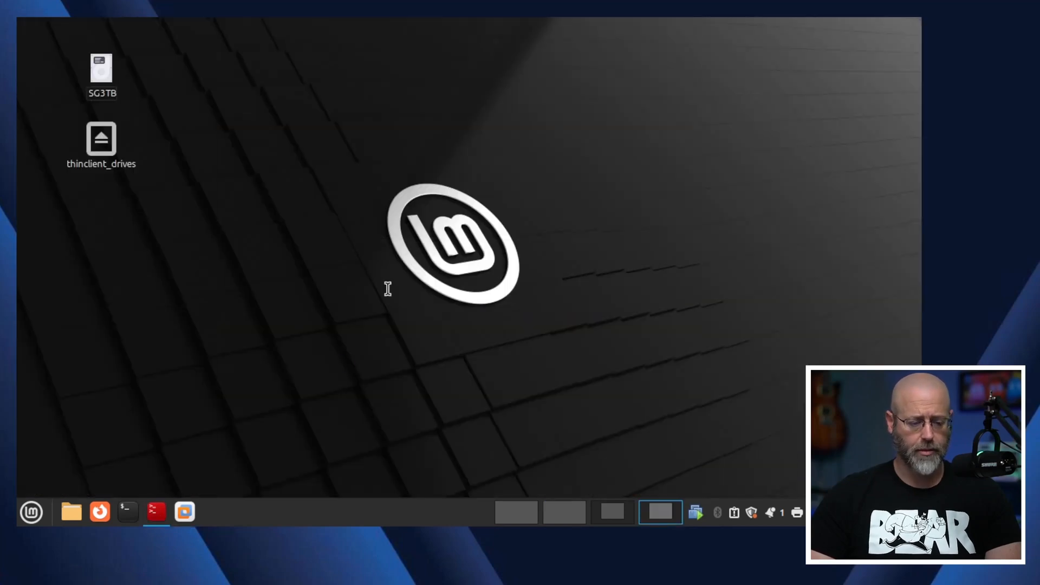
{"action": "left_click", "coordinate": [668, 80]}
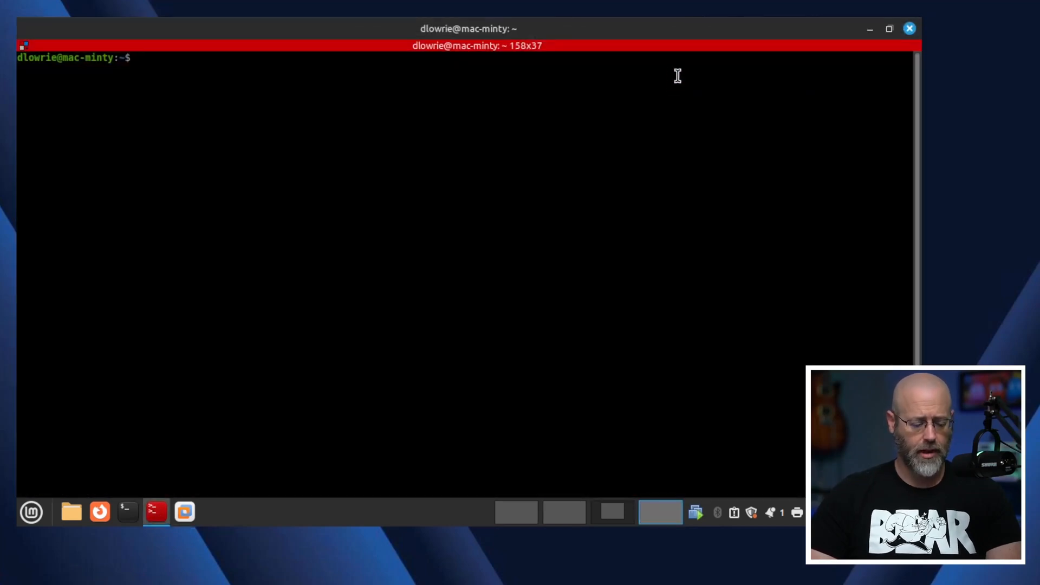
{"action": "key", "text": "ctrl+plus"}
{"action": "key", "text": "ctrl+plus"}
{"action": "key", "text": "ctrl+plus"}
{"action": "key", "text": "ctrl+plus"}
{"action": "key", "text": "ctrl+plus"}
{"action": "key", "text": "ctrl+plus"}
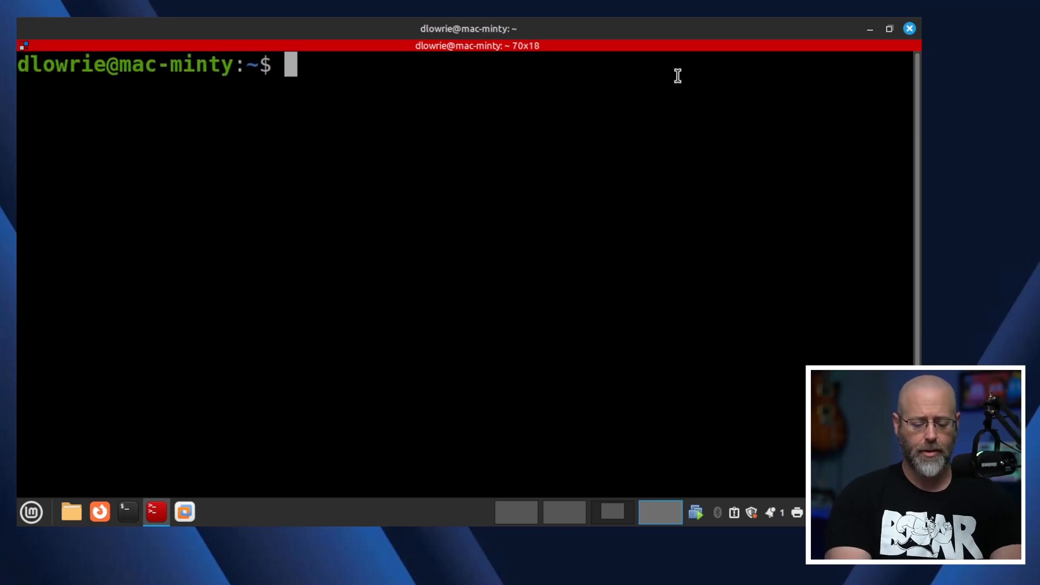
{"action": "type", "text": "ps aux "}
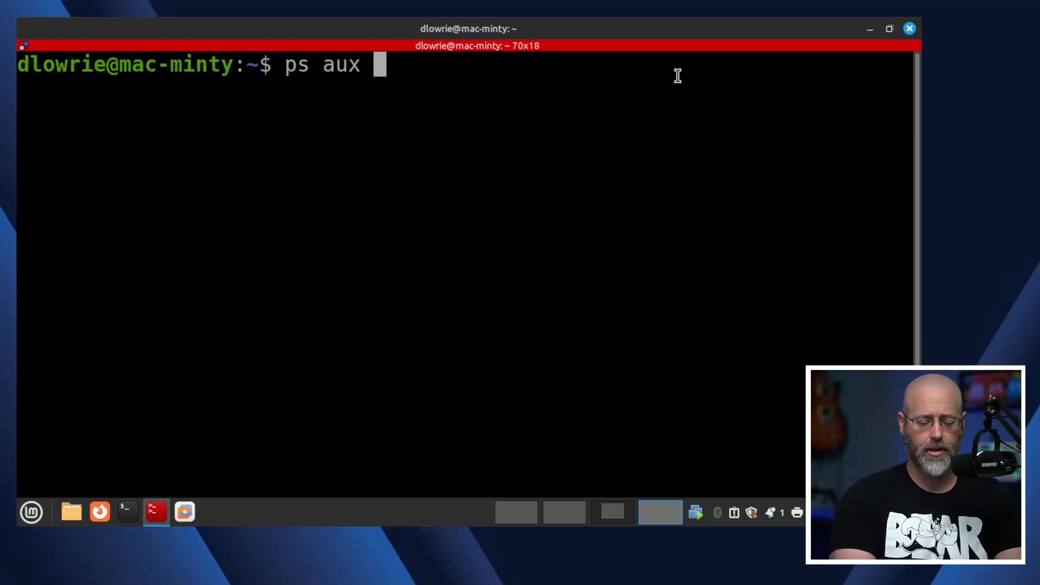
{"action": "type", "text": "| grep "}
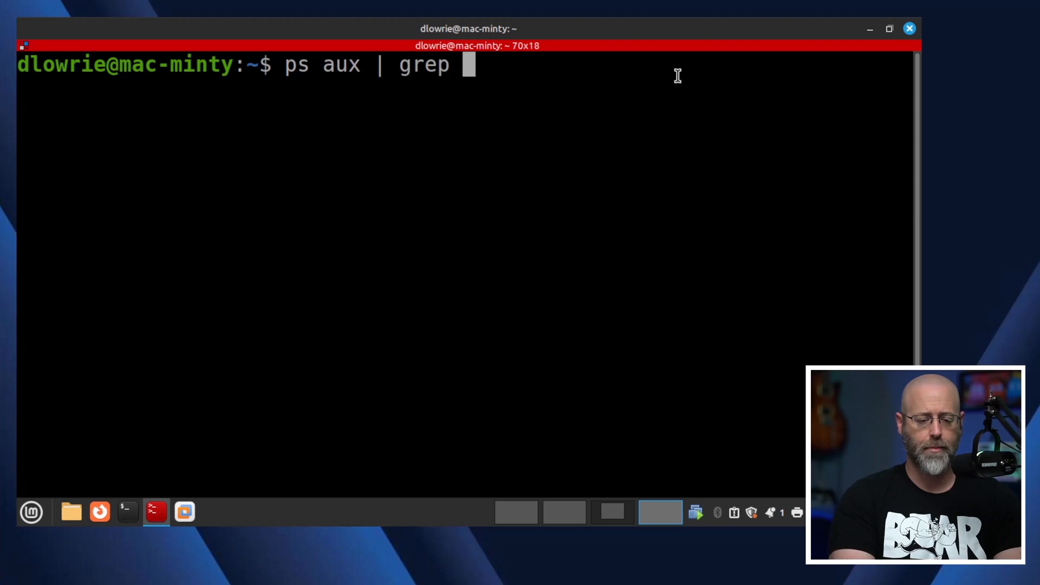
{"action": "type", "text": "vmware"}
{"action": "key", "text": "Return"}
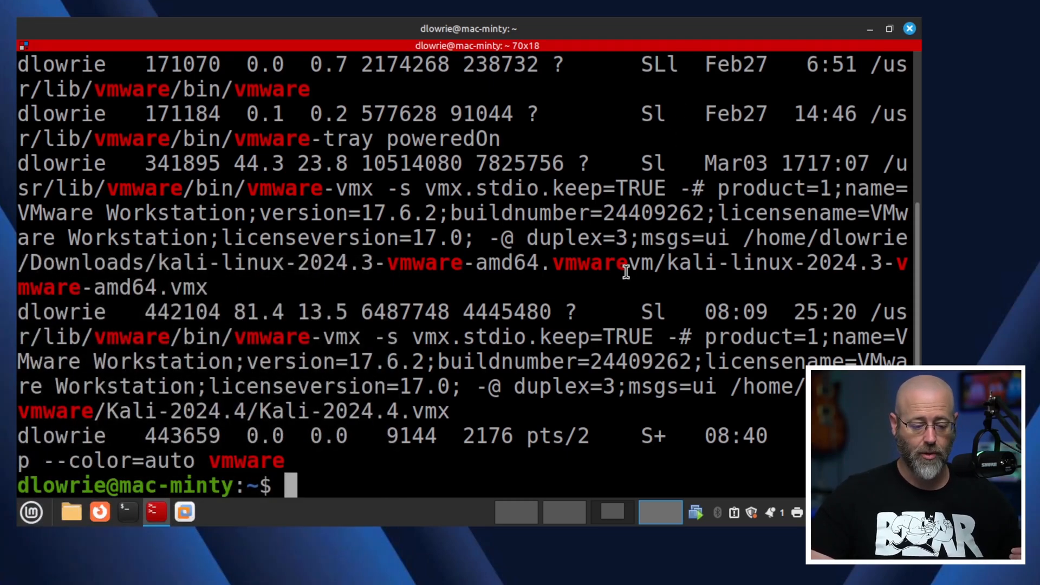
- Select and copy the Kali-2024.4 process ID 442104 from the ps output
{"action": "double_click", "coordinate": [725, 263]}
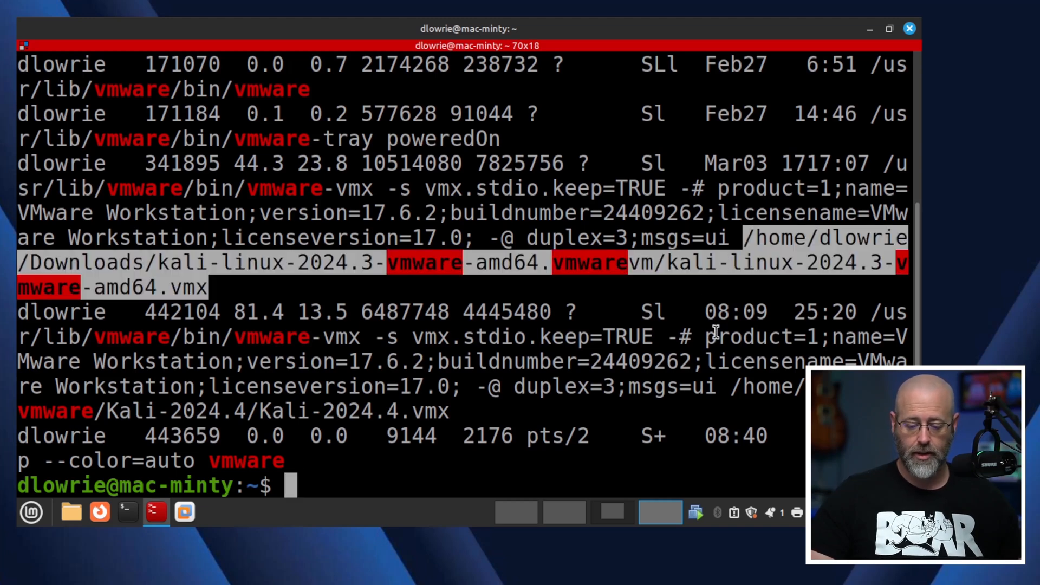
{"action": "double_click", "coordinate": [267, 410]}
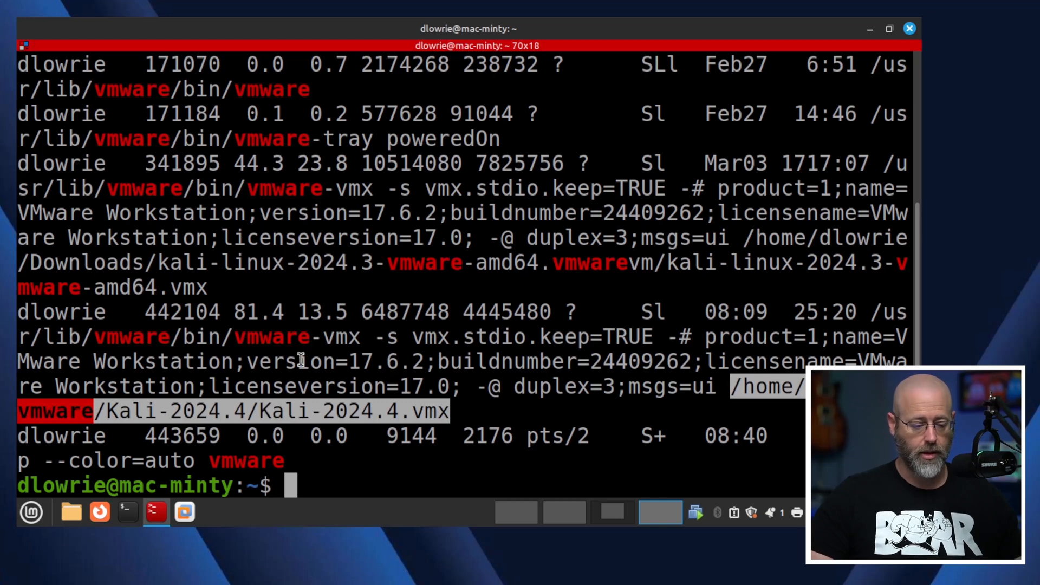
{"action": "triple_click", "coordinate": [85, 315]}
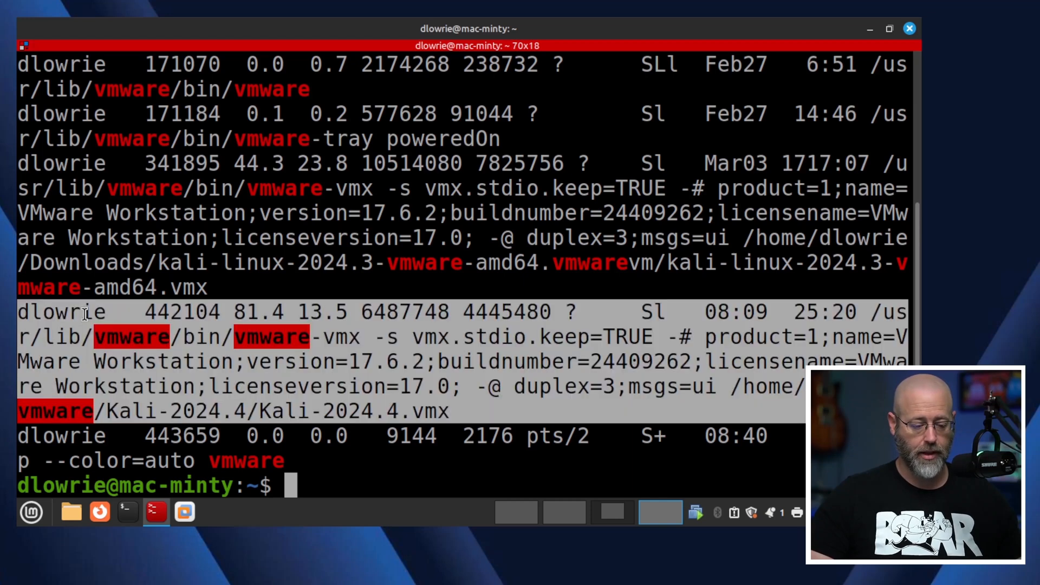
{"action": "left_click", "coordinate": [146, 312]}
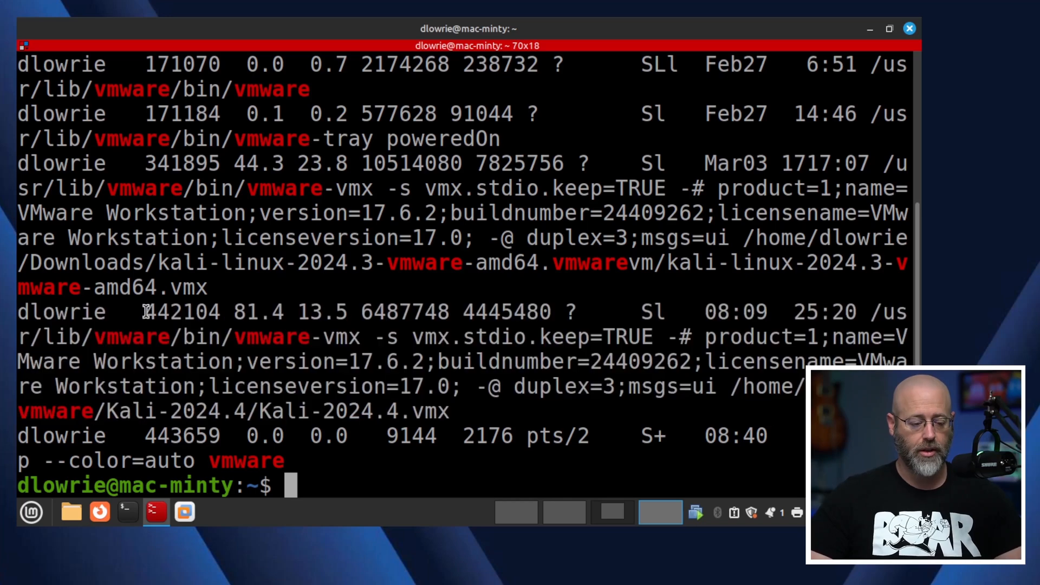
{"action": "left_click_drag", "start_coordinate": [149, 313], "coordinate": [221, 315]}
{"action": "key", "text": "ctrl+c"}
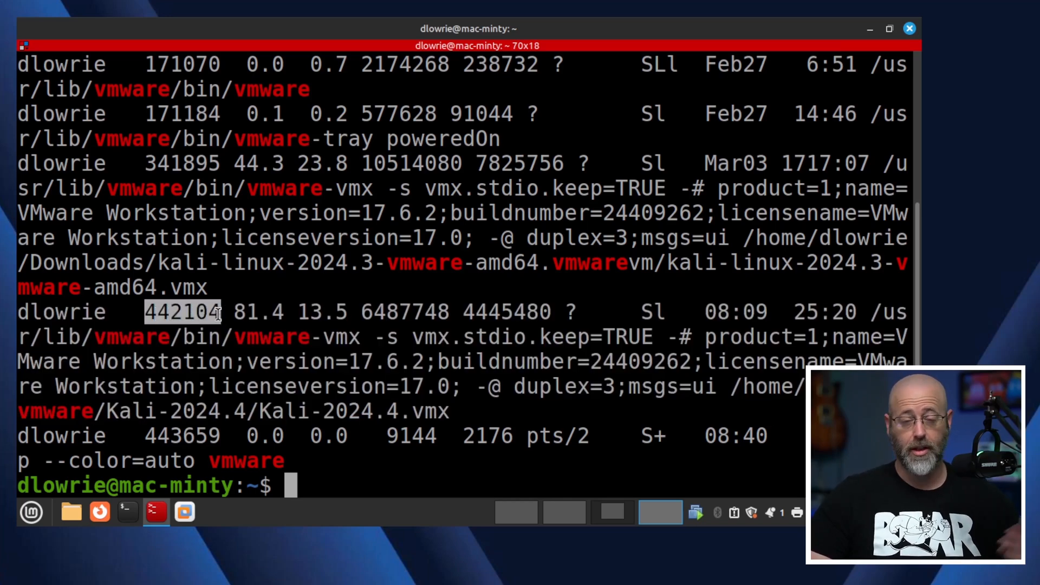
{"action": "right_click", "coordinate": [215, 315]}
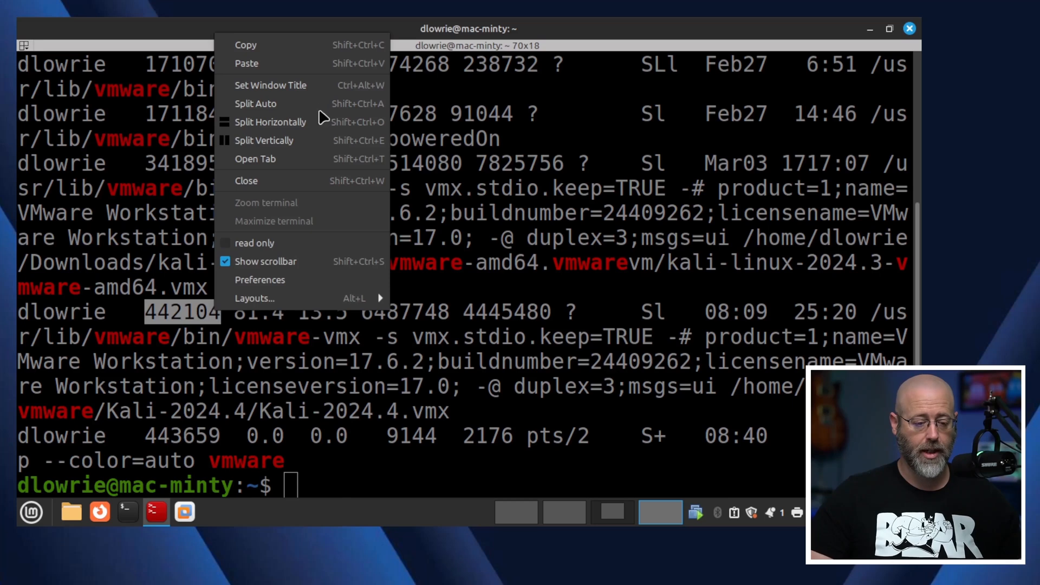
{"action": "left_click", "coordinate": [290, 46]}
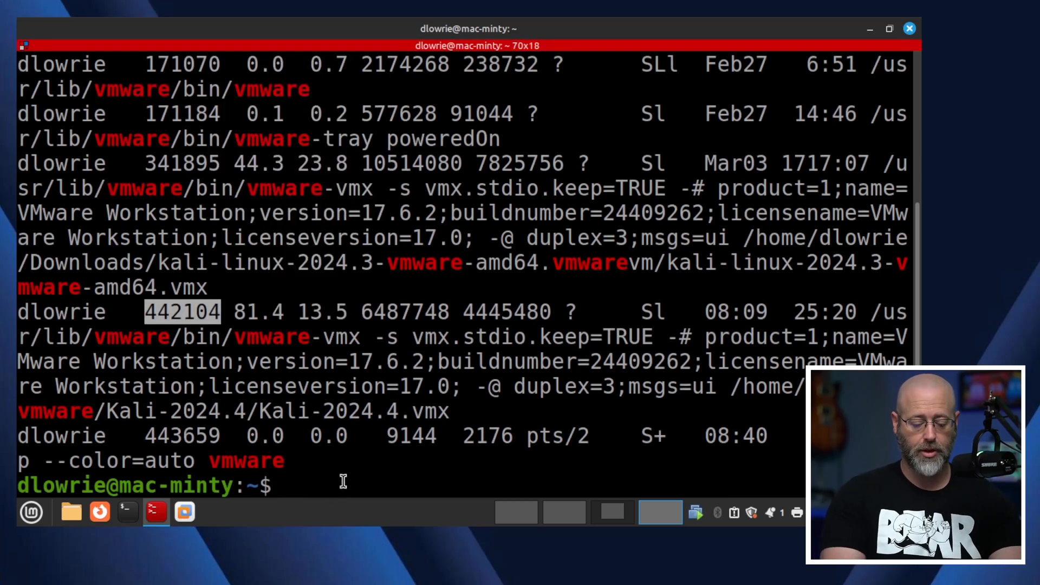
- Run kill 442104 and return to the VMware Workstation workspace
{"action": "type", "text": "kill"}
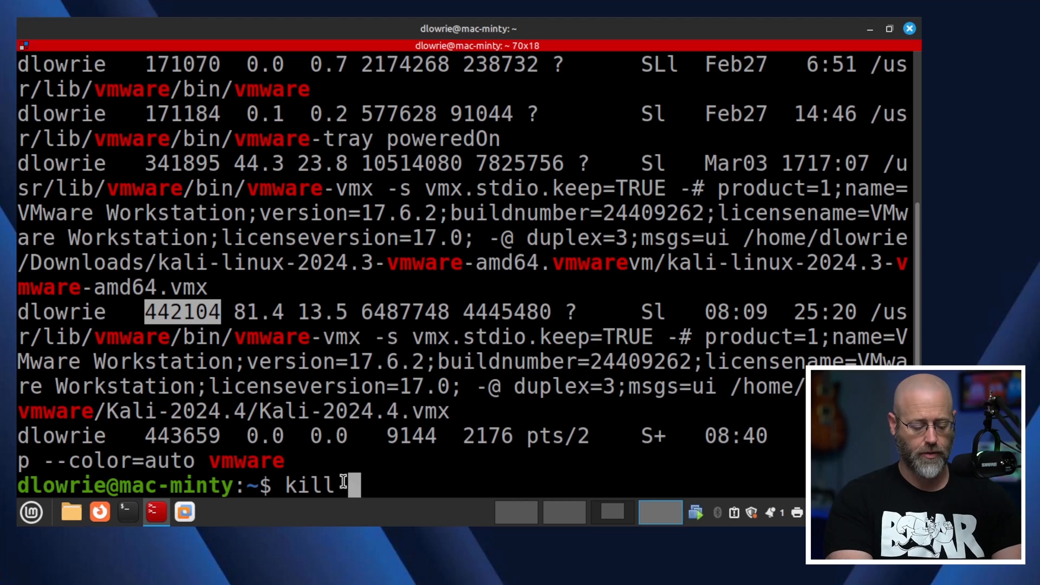
{"action": "key", "text": "ctrl+shift+v"}
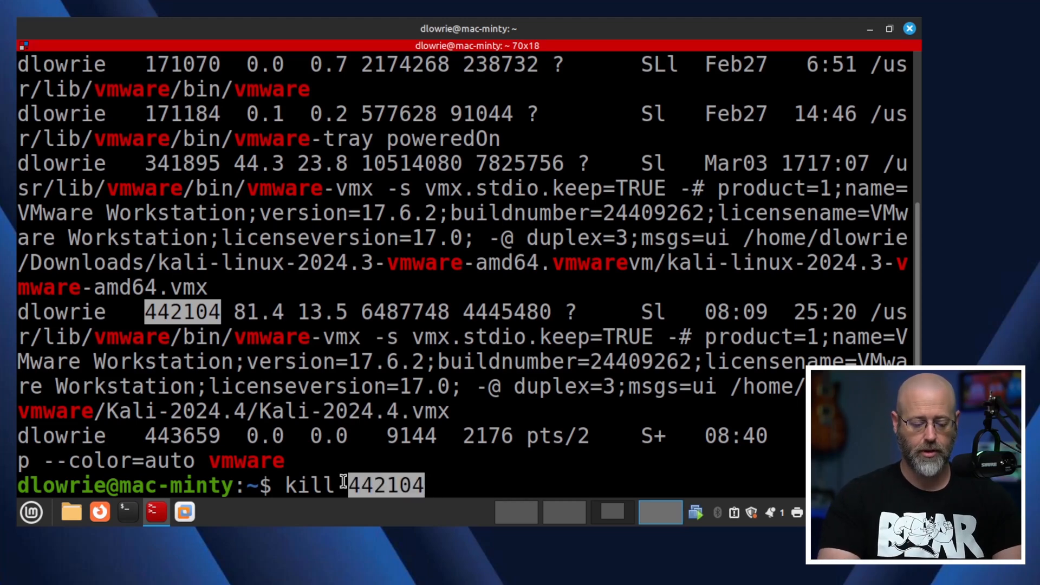
{"action": "key", "text": "Return"}
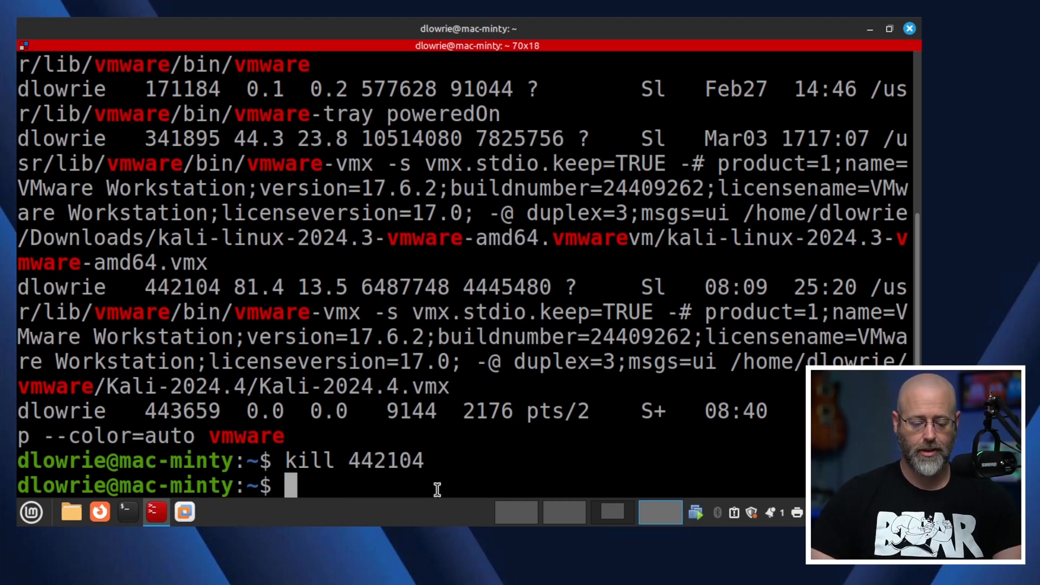
{"action": "left_click", "coordinate": [553, 512]}
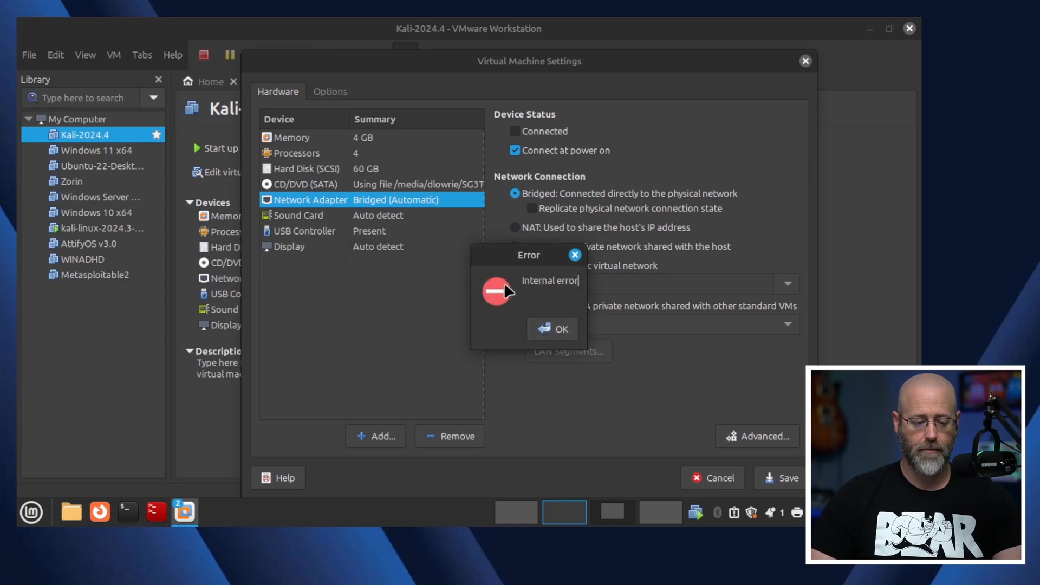
- Dismiss the internal error, close the settings dialog, and dismiss the Ethernet0 error
{"action": "left_click", "coordinate": [562, 327]}
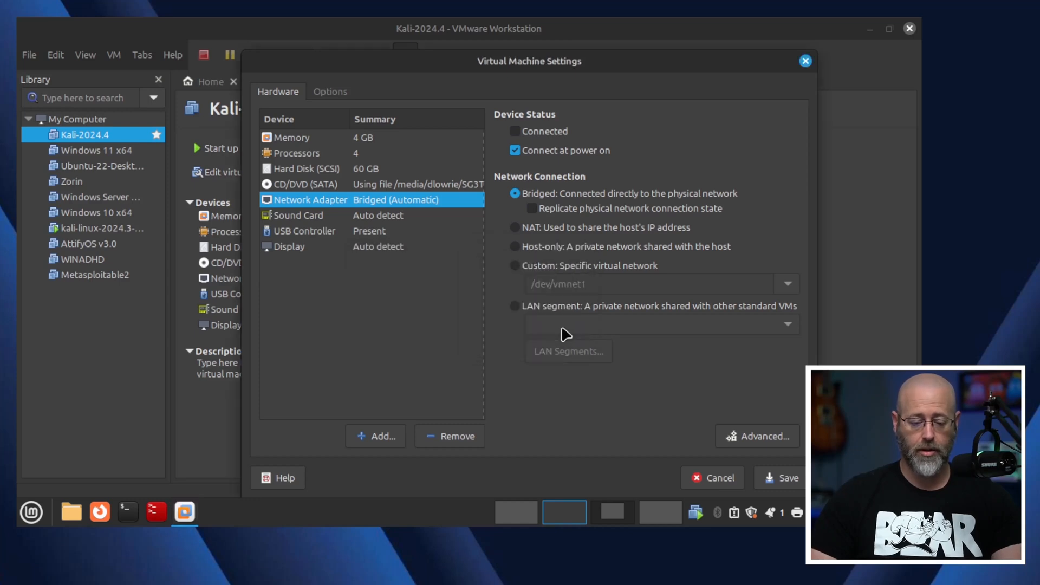
{"action": "left_click", "coordinate": [806, 62]}
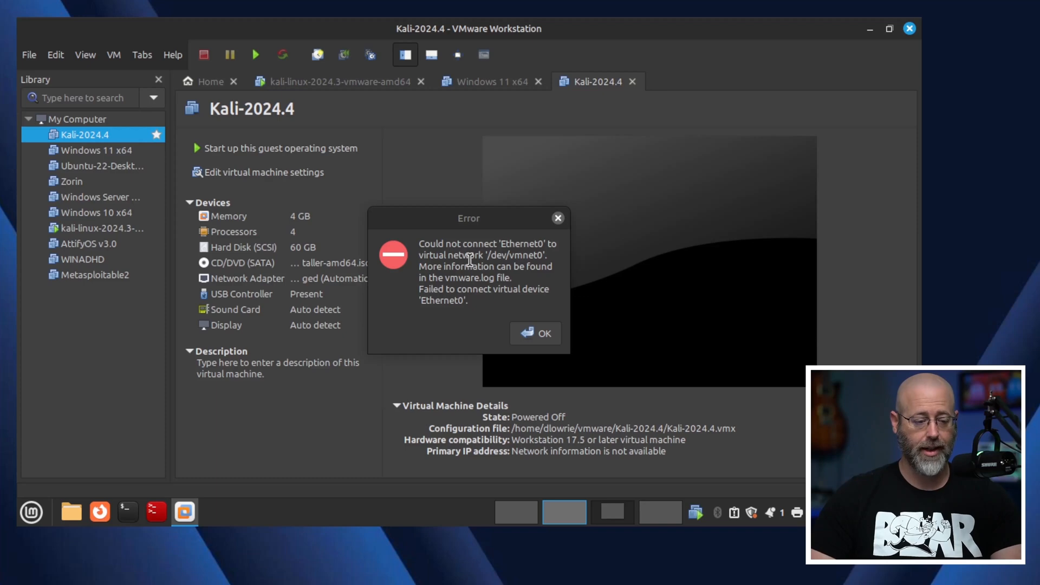
{"action": "left_click", "coordinate": [536, 334]}
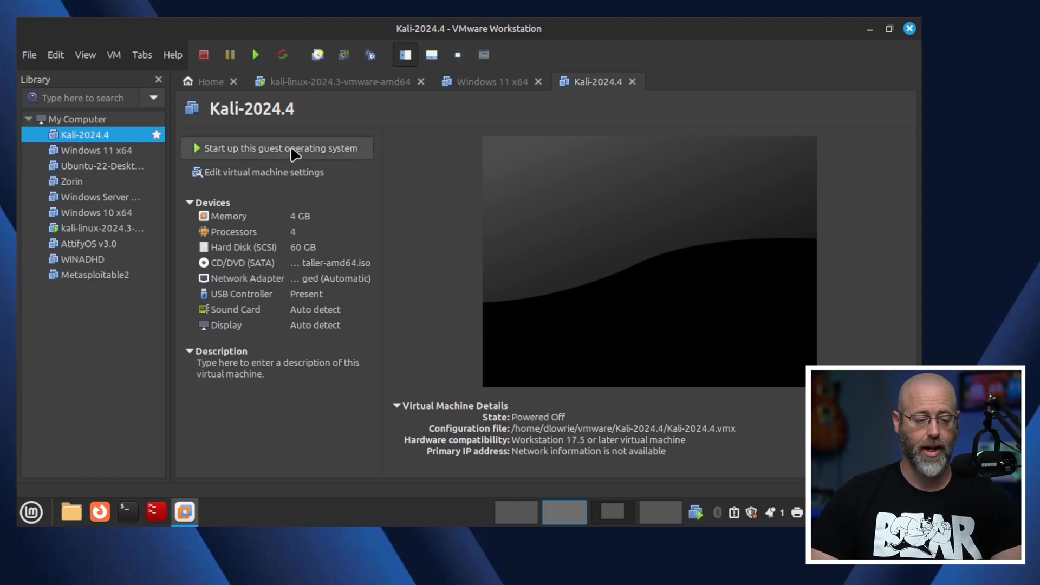
- Set the network adapter to connect at power on and save the VM settings
{"action": "left_click", "coordinate": [114, 58]}
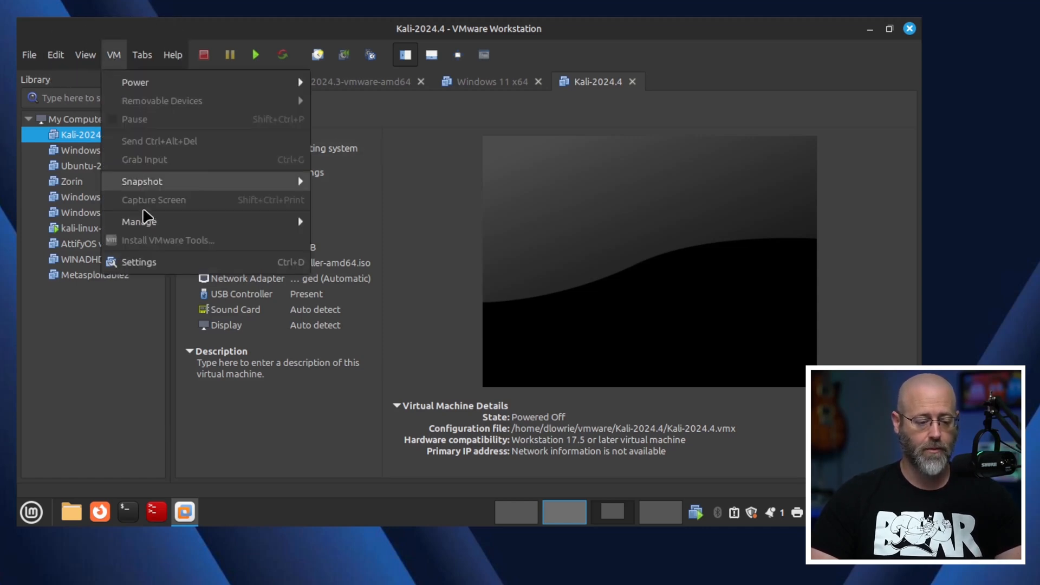
{"action": "left_click", "coordinate": [138, 263]}
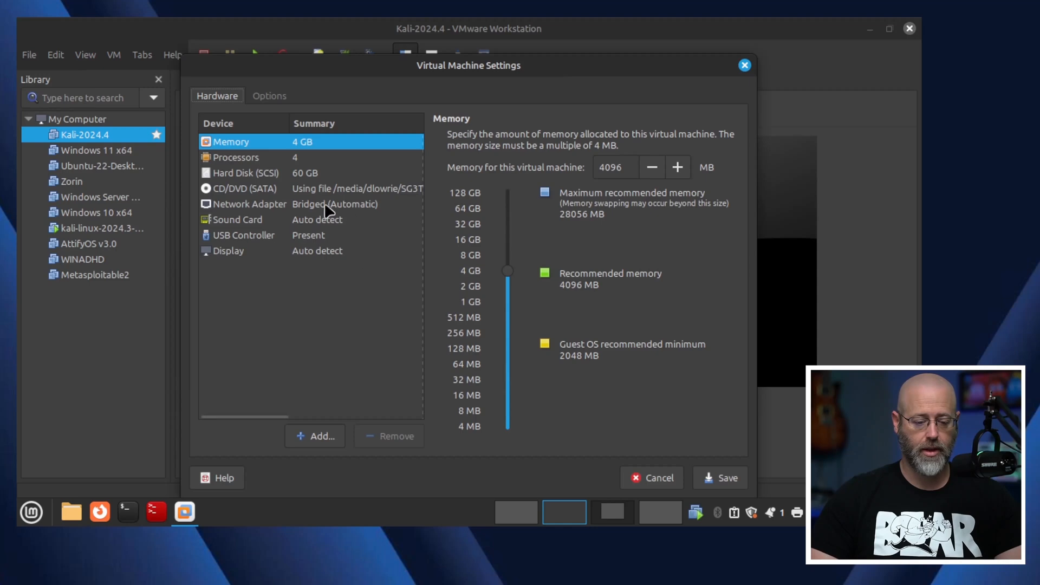
{"action": "left_click", "coordinate": [246, 205]}
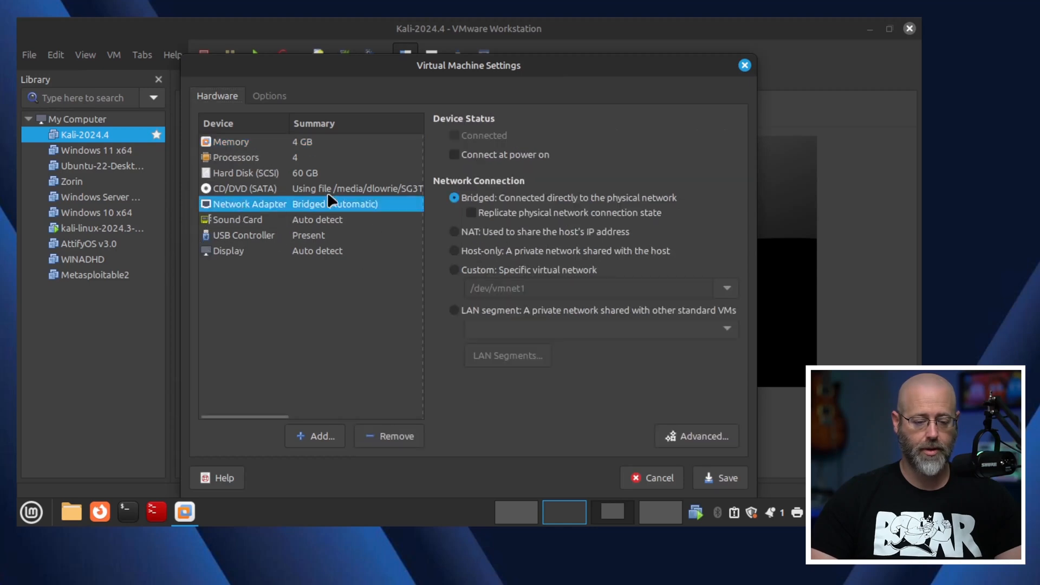
{"action": "left_click", "coordinate": [455, 157]}
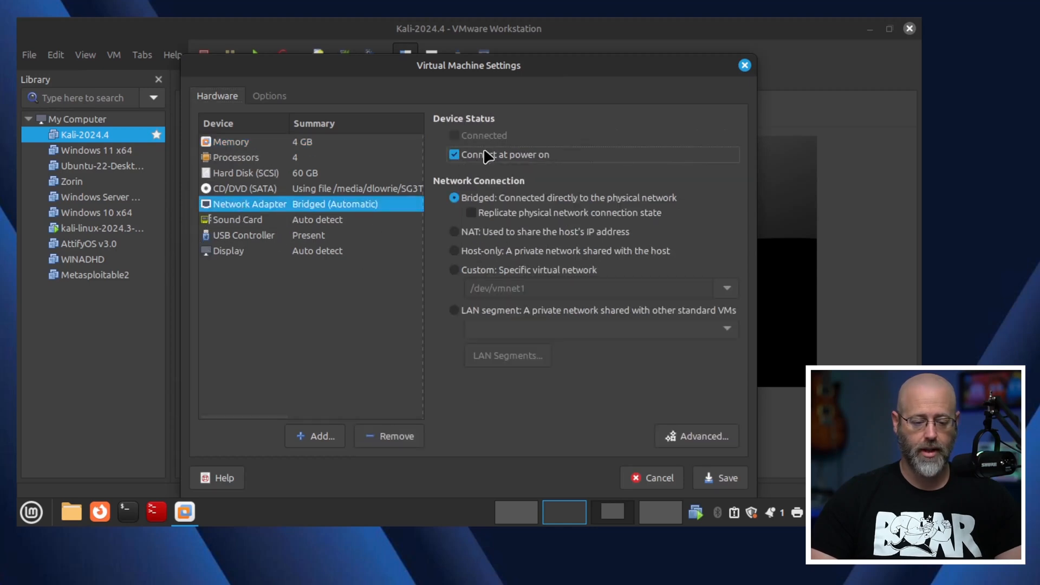
{"action": "left_click", "coordinate": [728, 480]}
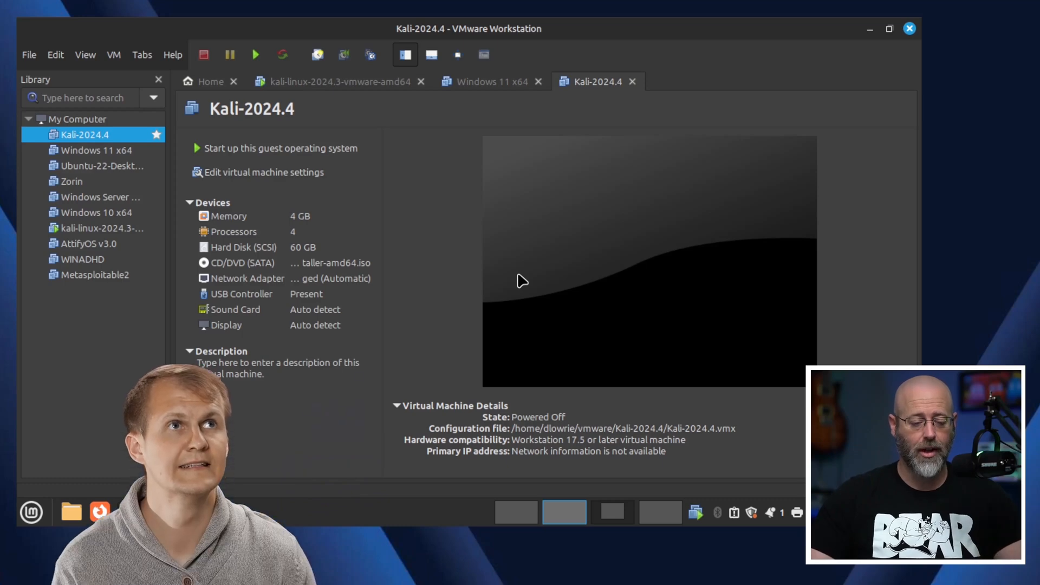
- Power on Kali-2024.4, dismiss the swap-space hint, and browse the menus for network settings
{"action": "left_click", "coordinate": [255, 148]}
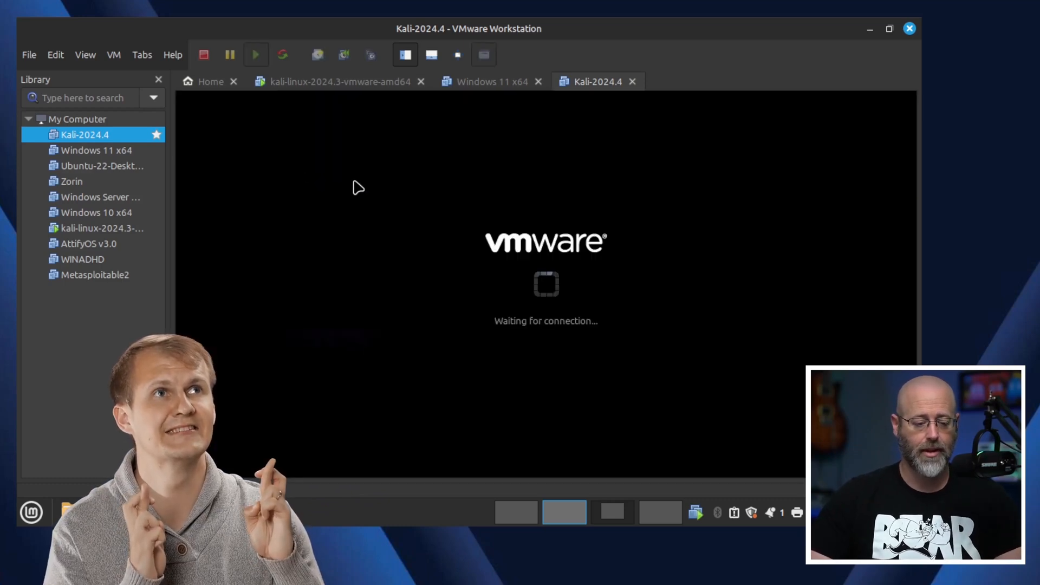
{"action": "left_click", "coordinate": [560, 351]}
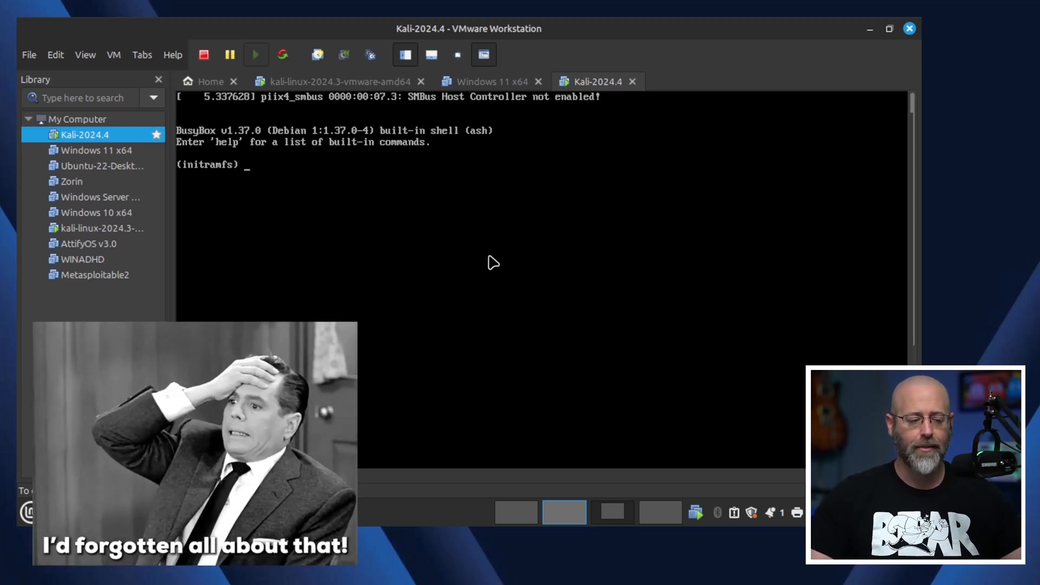
{"action": "left_click", "coordinate": [30, 56]}
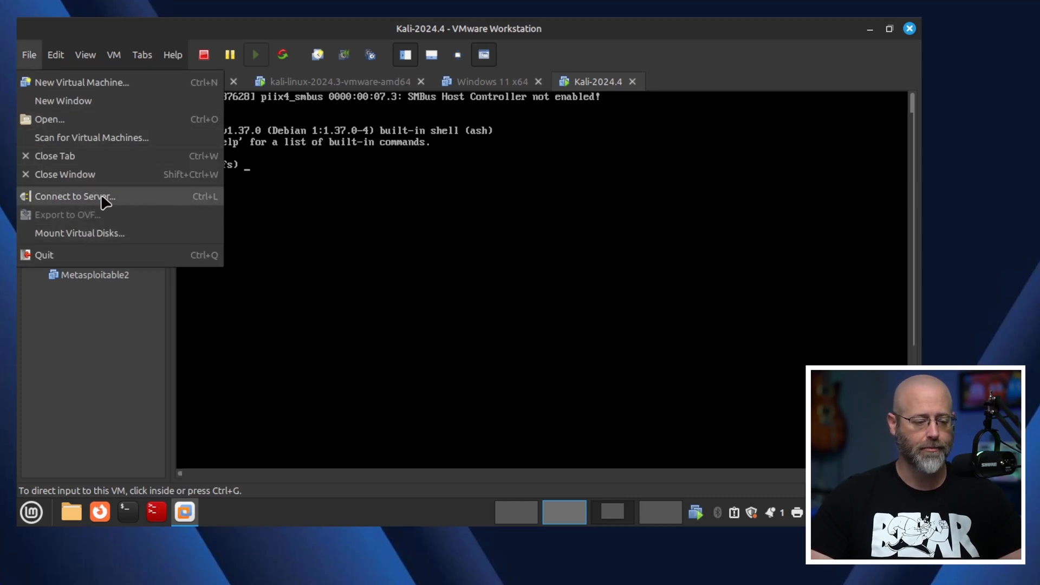
{"action": "mouse_move", "coordinate": [60, 58]}
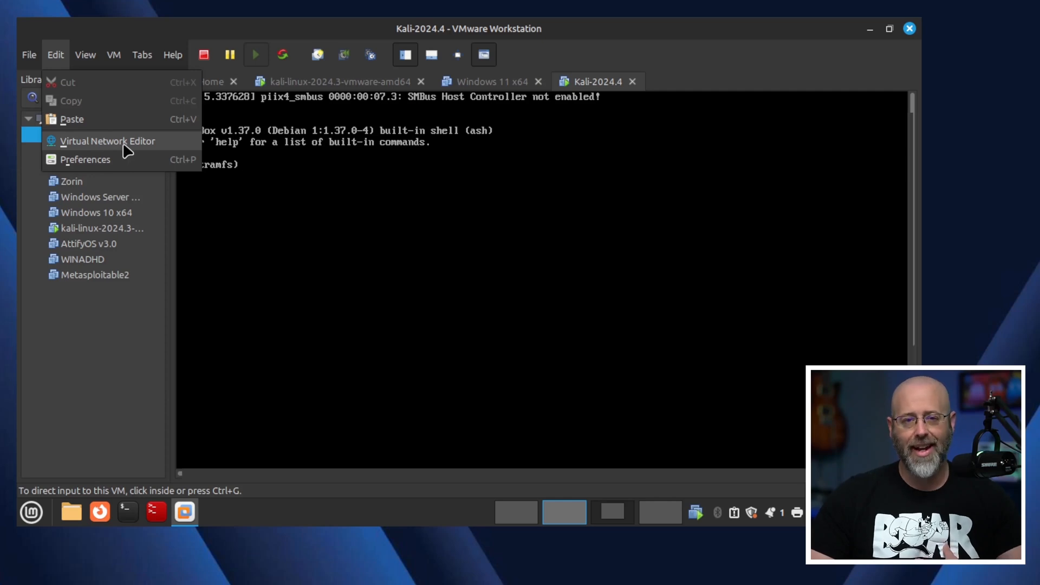
{"action": "left_click", "coordinate": [83, 319]}
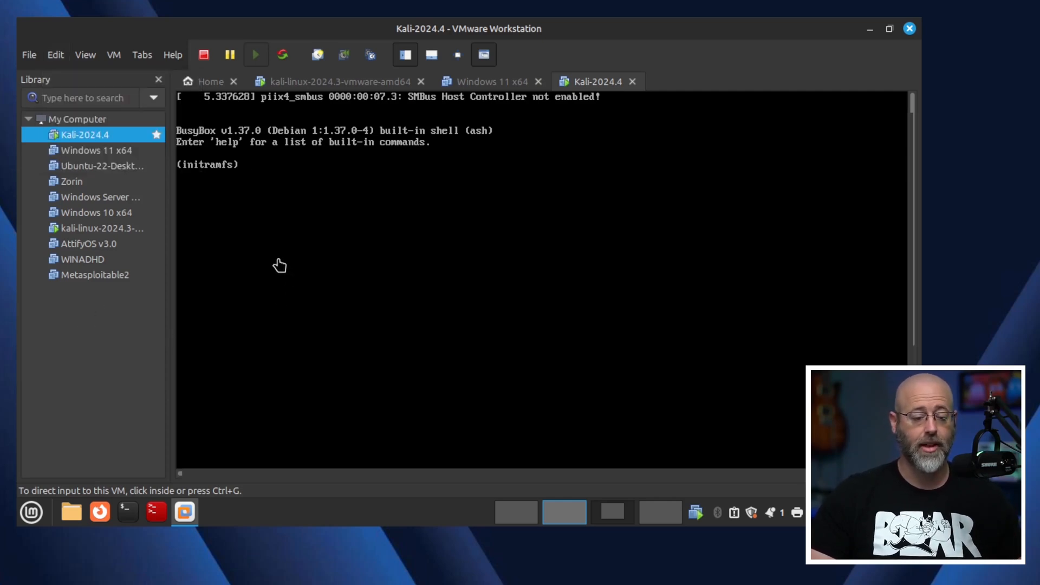
{"action": "left_click", "coordinate": [117, 56]}
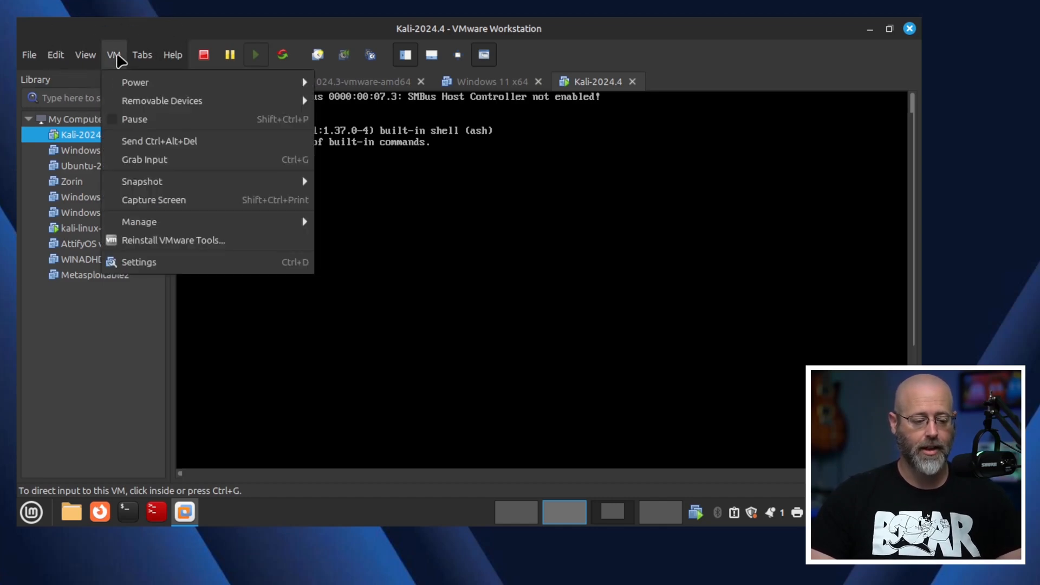
- Set the Kali-2024.4 network adapter to Custom: Specific virtual network /dev/vmnet2 and save
{"action": "left_click", "coordinate": [136, 262]}
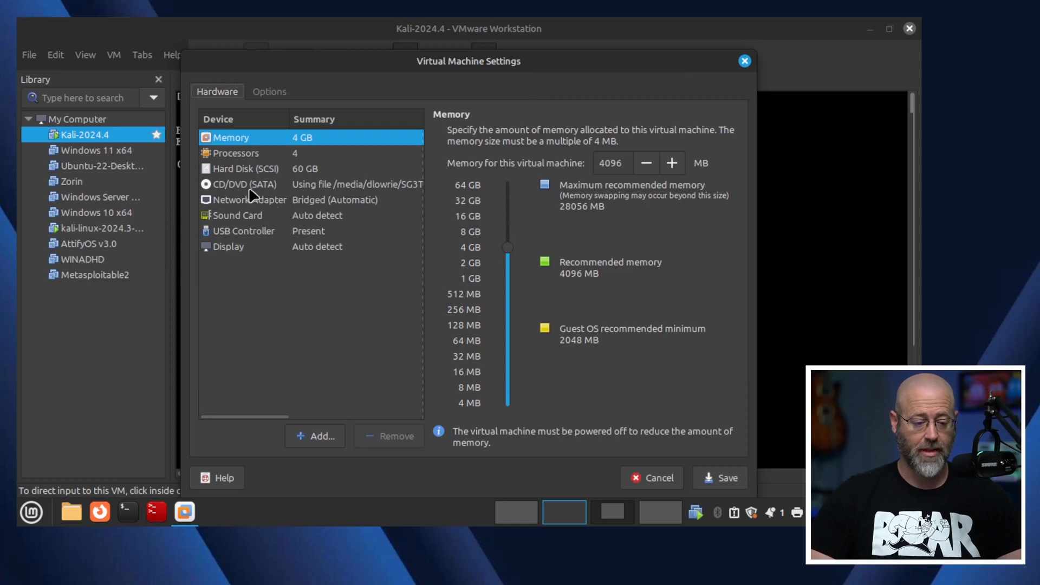
{"action": "left_click", "coordinate": [233, 199]}
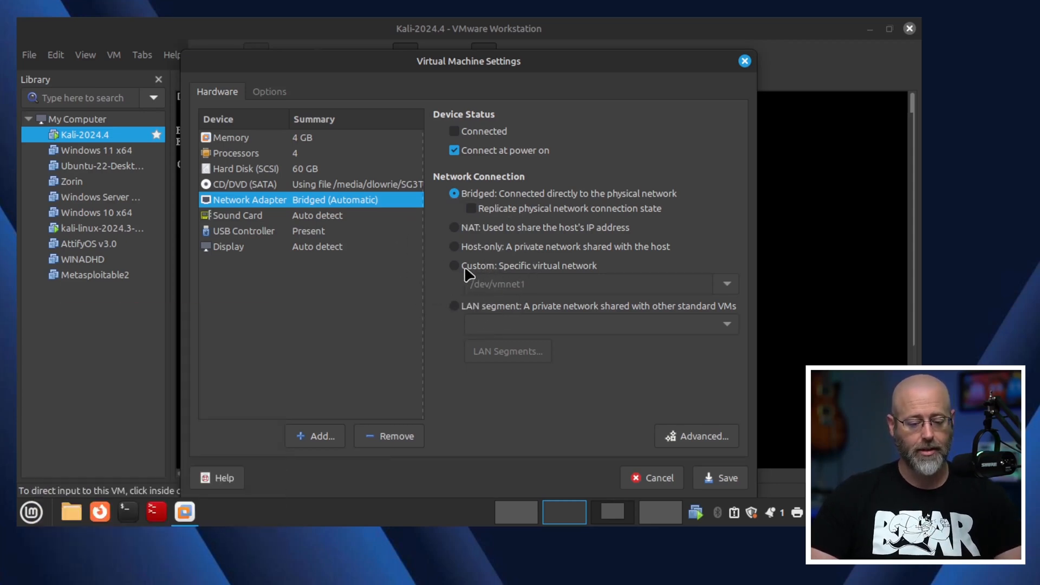
{"action": "left_click", "coordinate": [455, 267]}
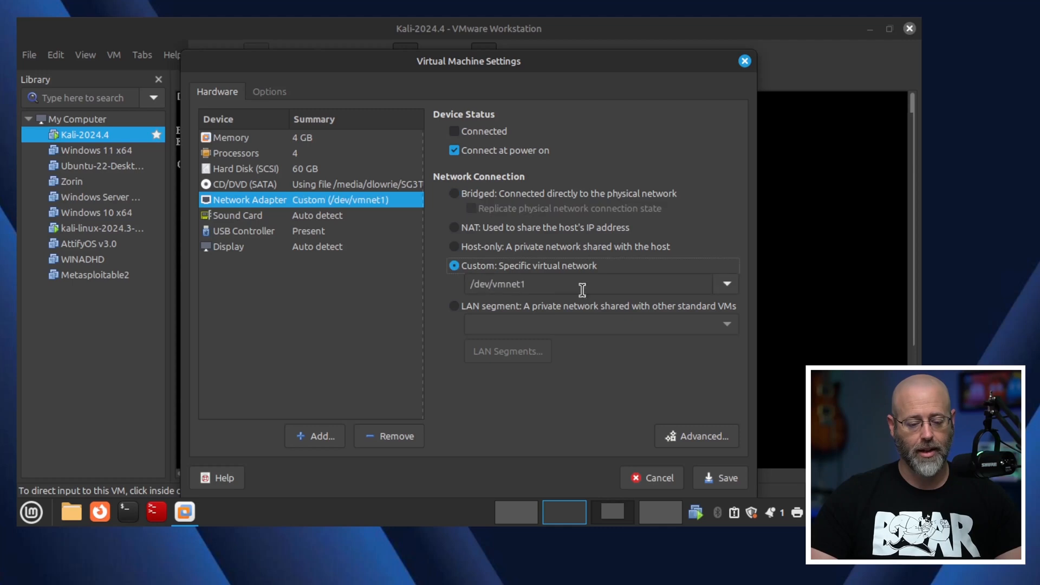
{"action": "left_click", "coordinate": [727, 284]}
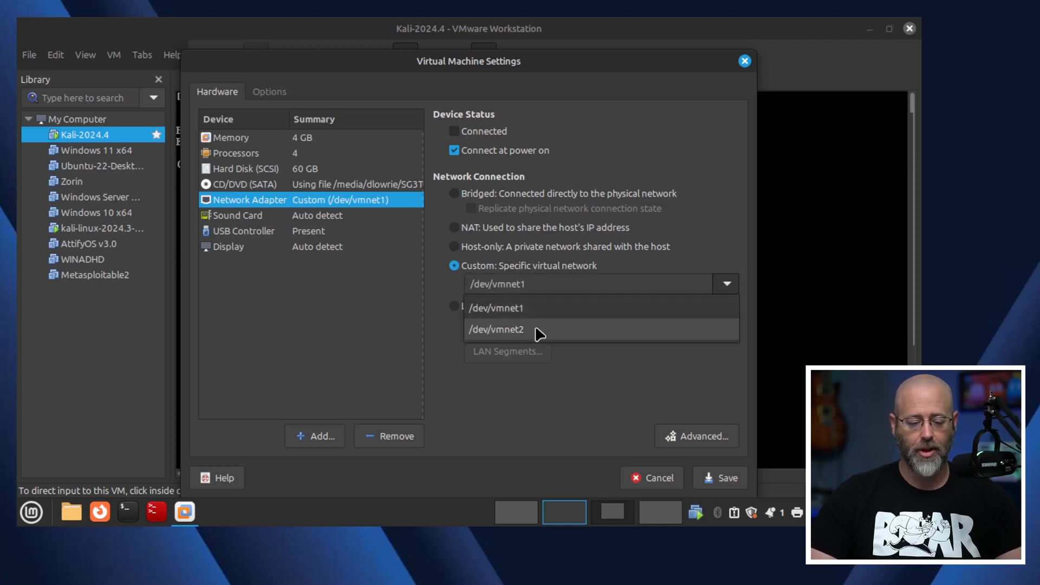
{"action": "left_click", "coordinate": [558, 327]}
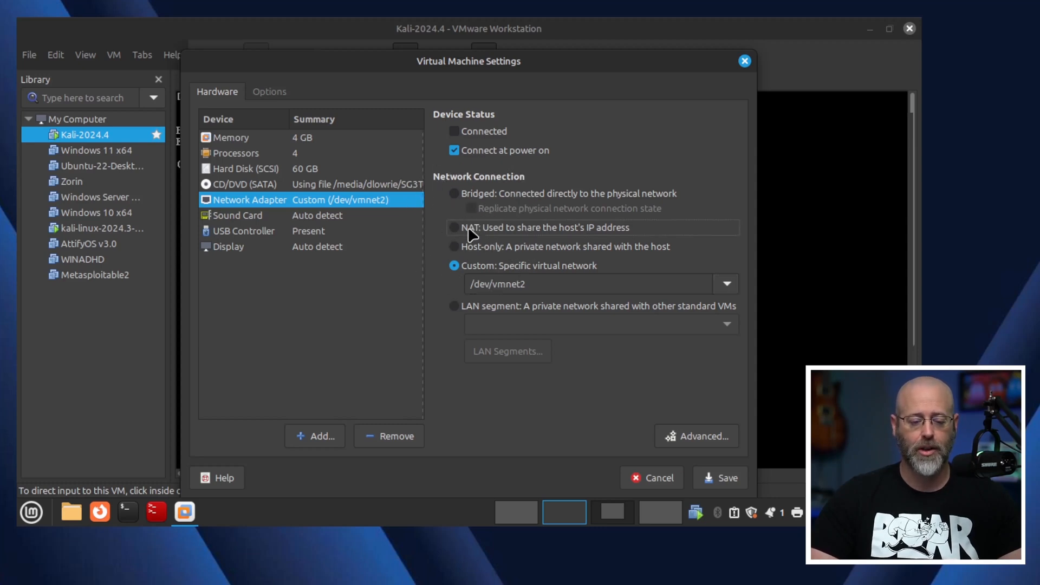
{"action": "left_click", "coordinate": [469, 195]}
{"action": "left_click", "coordinate": [536, 266]}
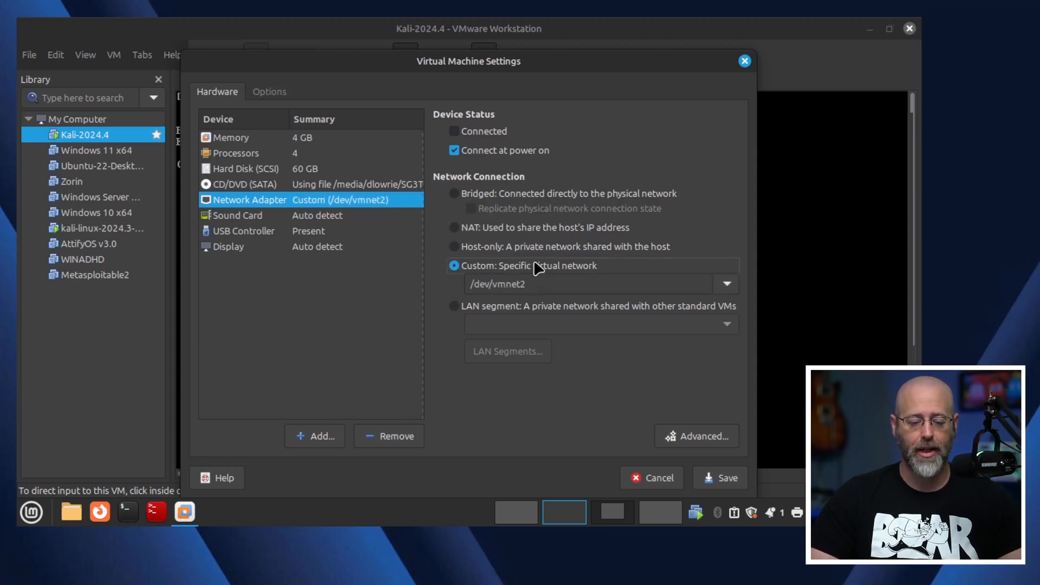
{"action": "left_click", "coordinate": [732, 475]}
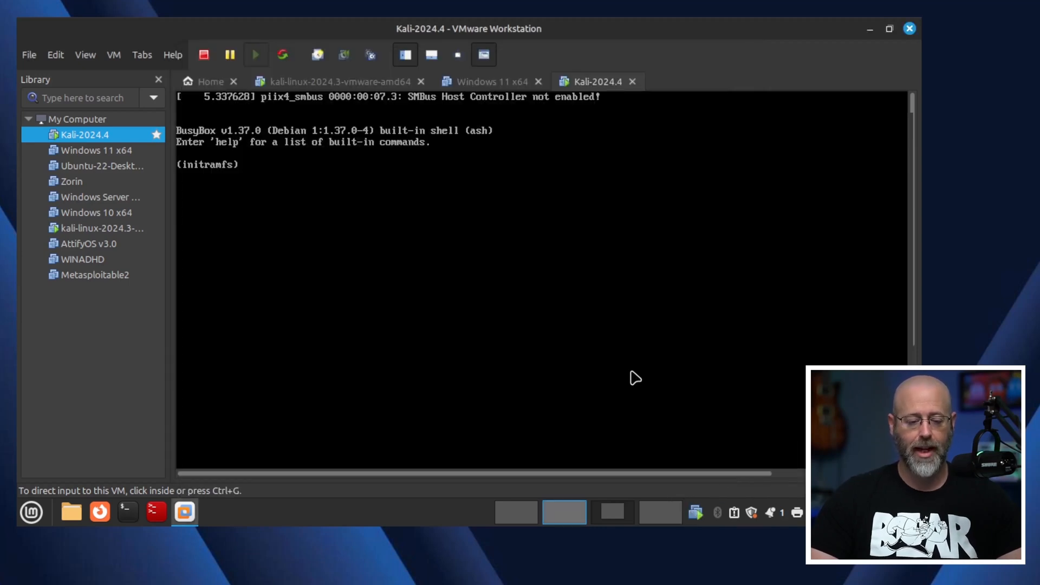
- Restart the Kali-2024.4 guest, then sign in with the username and password at the Kali login
{"action": "left_click", "coordinate": [282, 55]}
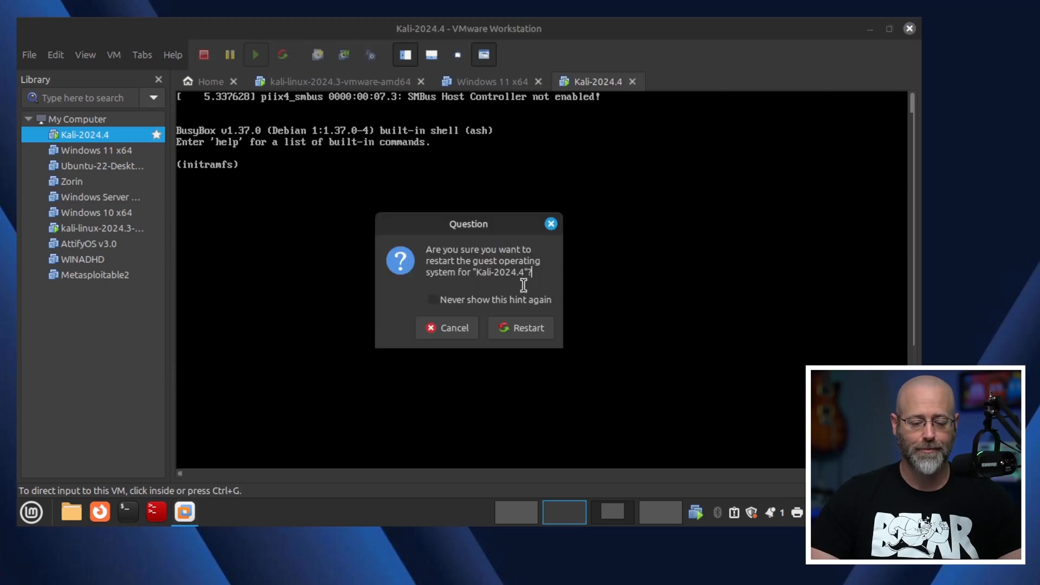
{"action": "left_click", "coordinate": [515, 328]}
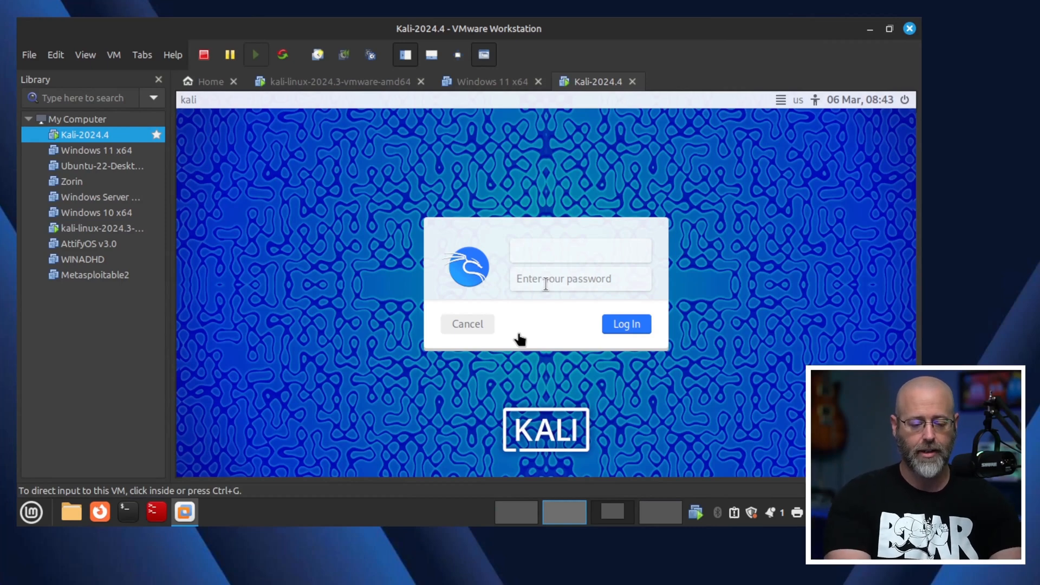
{"action": "left_click", "coordinate": [538, 254]}
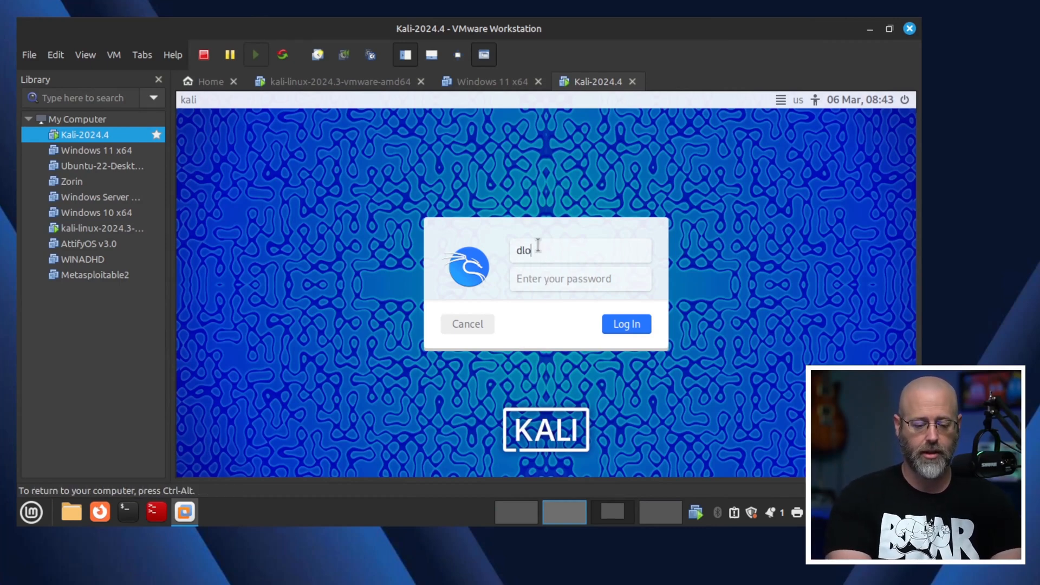
{"action": "key", "text": "Tab"}
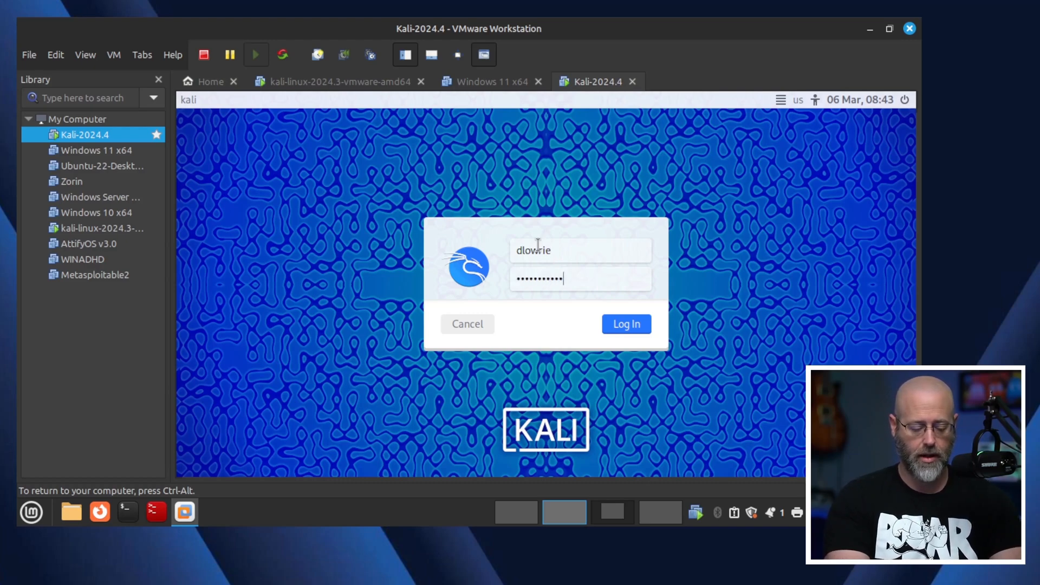
{"action": "key", "text": "Return"}
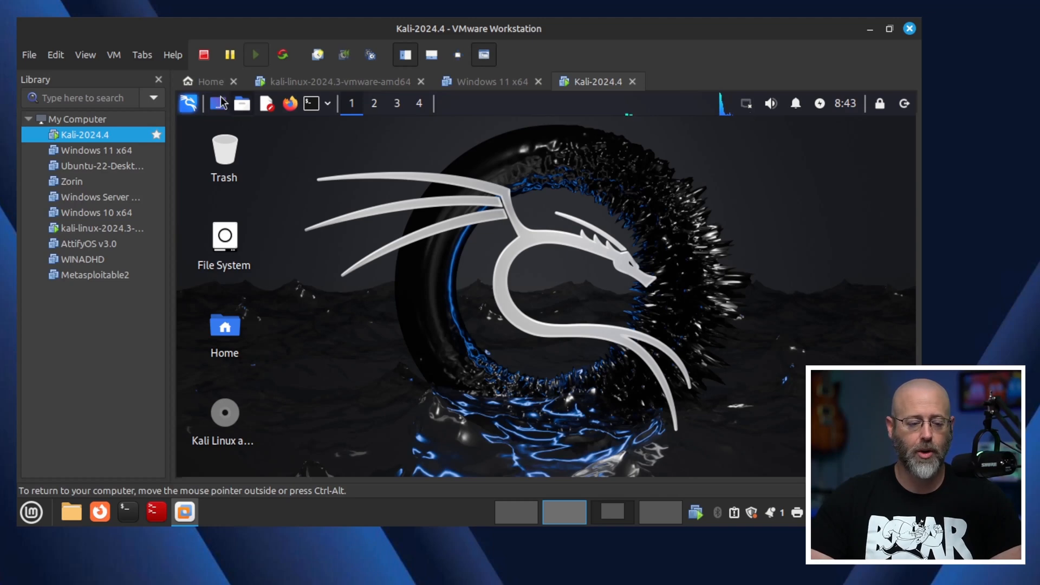
- Mark the Kali-2024.4 network adapter as Connected in VM Settings and save it
{"action": "left_click", "coordinate": [114, 55]}
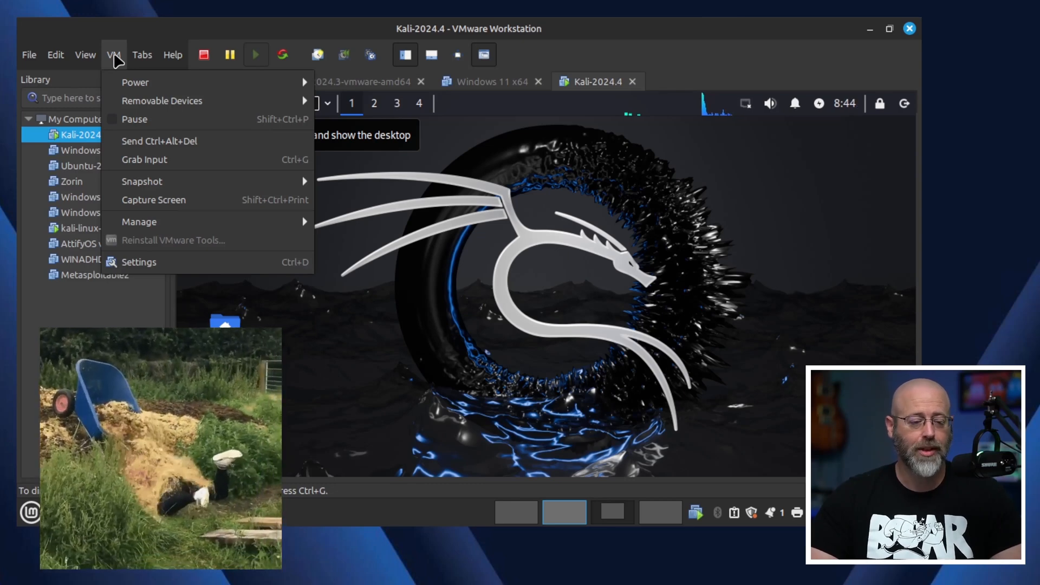
{"action": "left_click", "coordinate": [142, 262]}
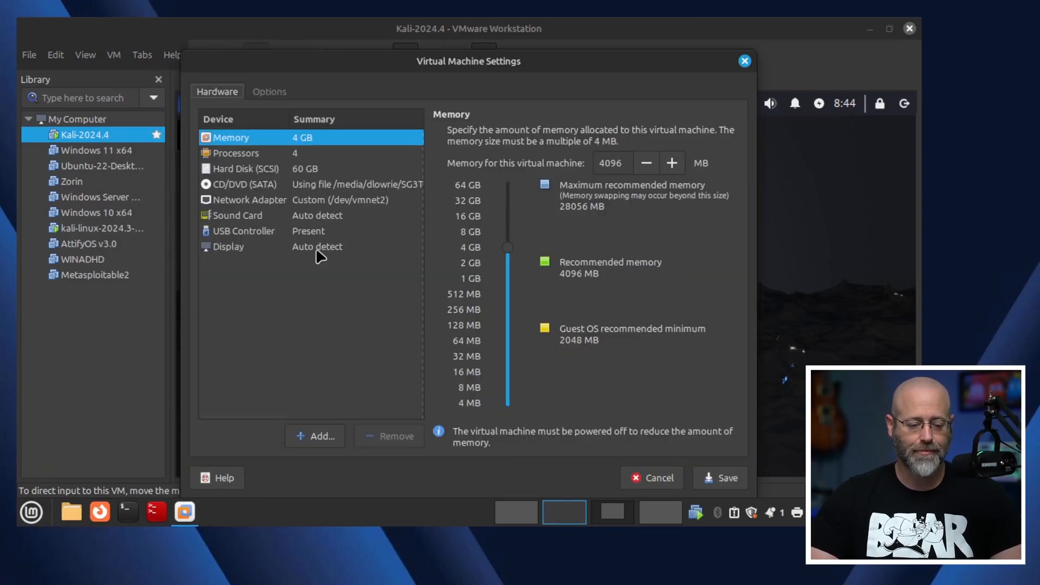
{"action": "left_click", "coordinate": [235, 200]}
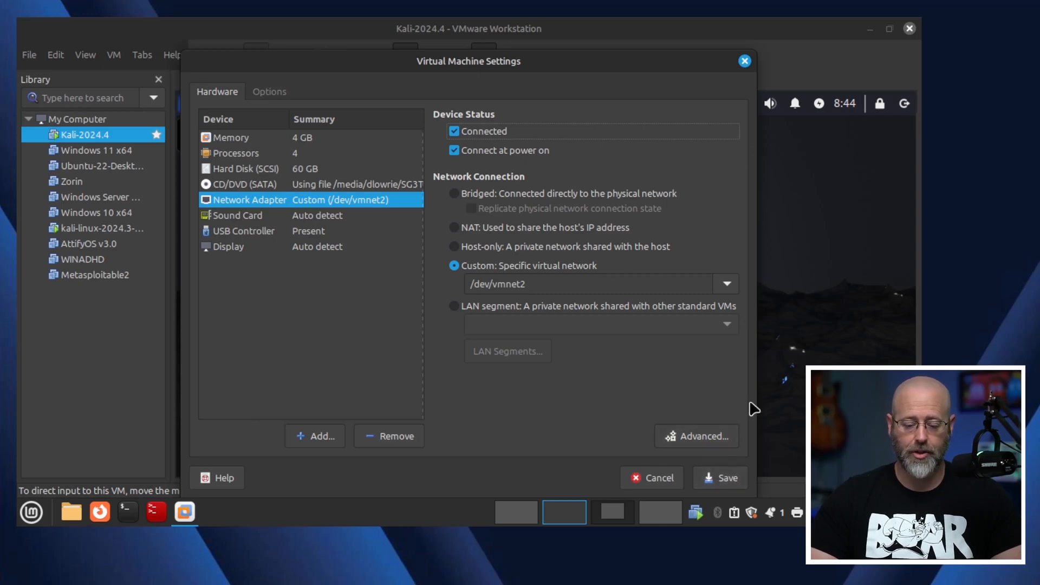
{"action": "left_click", "coordinate": [713, 479]}
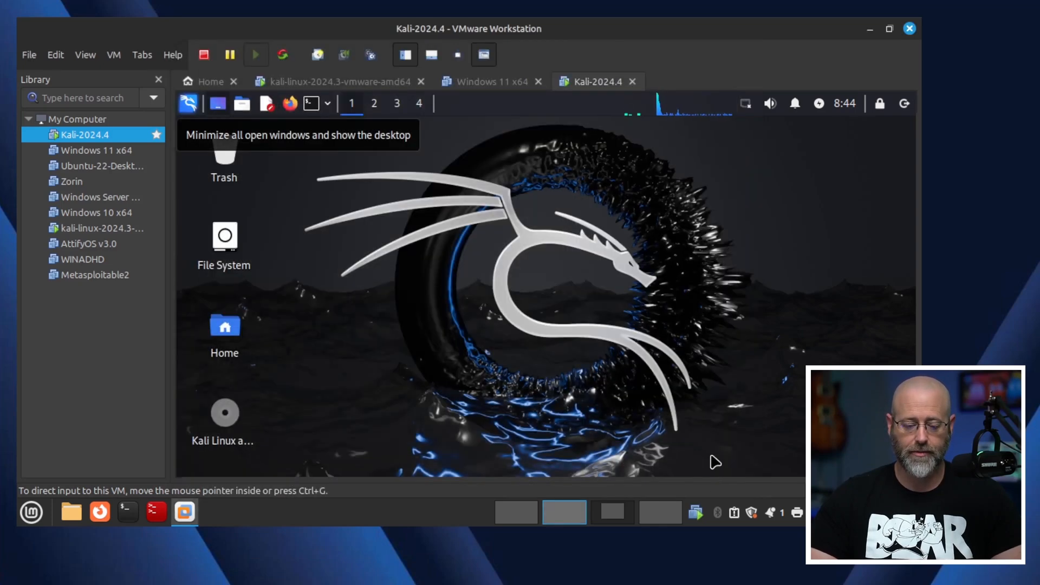